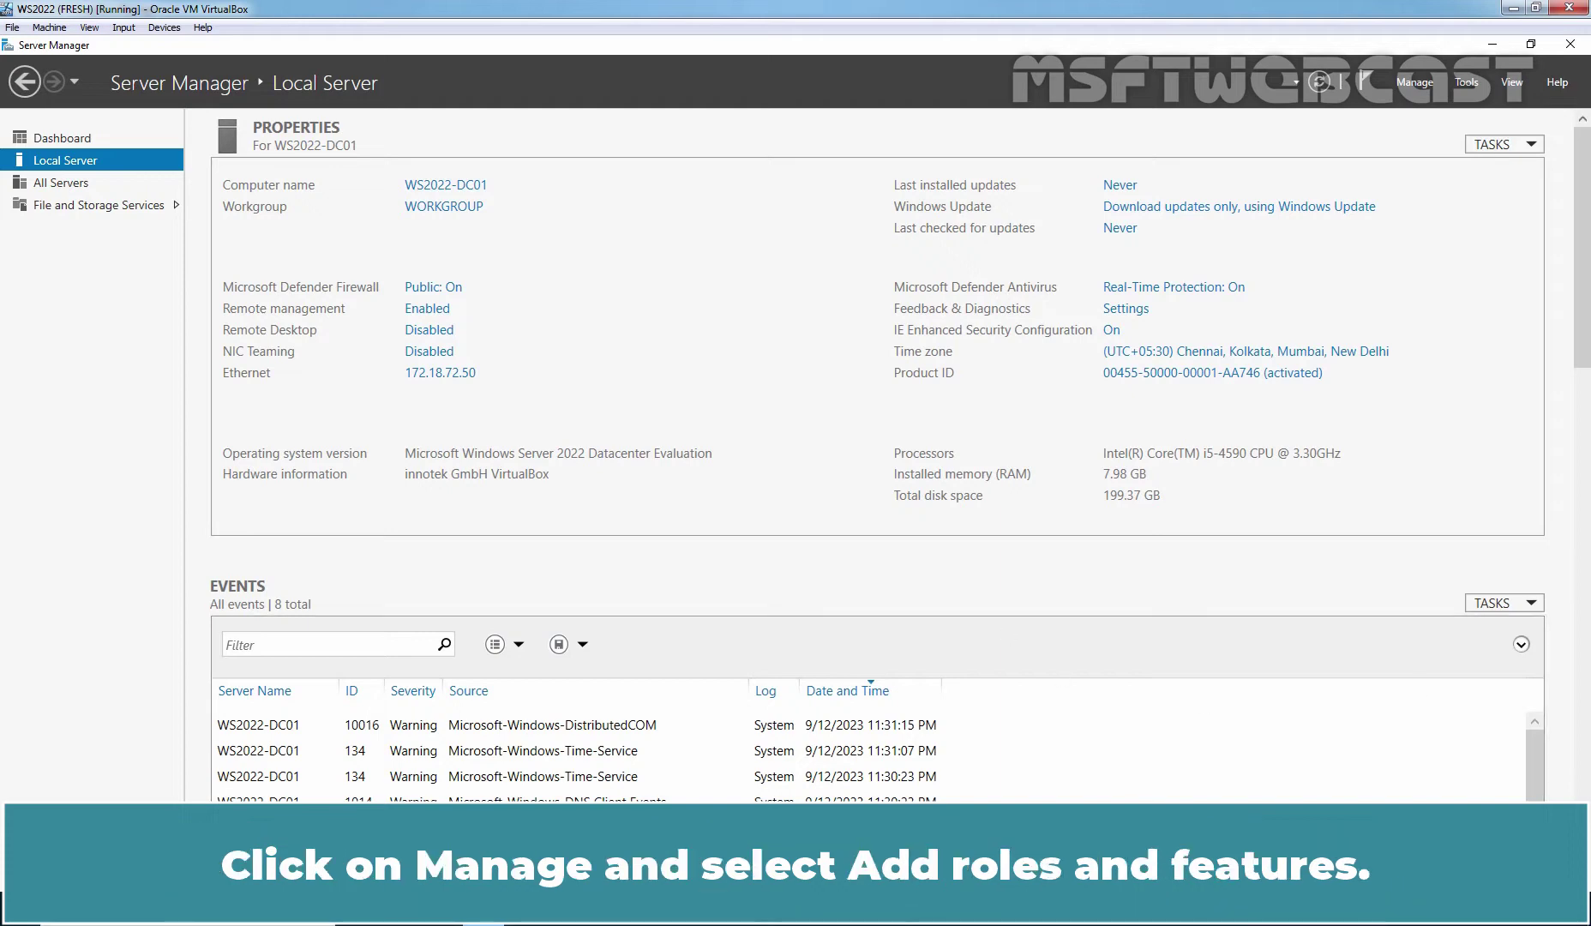
# Start a role-based Add Roles and Features installation targeting WS2022-DC01 (172.18.72.50)
pyautogui.click(1415, 83)
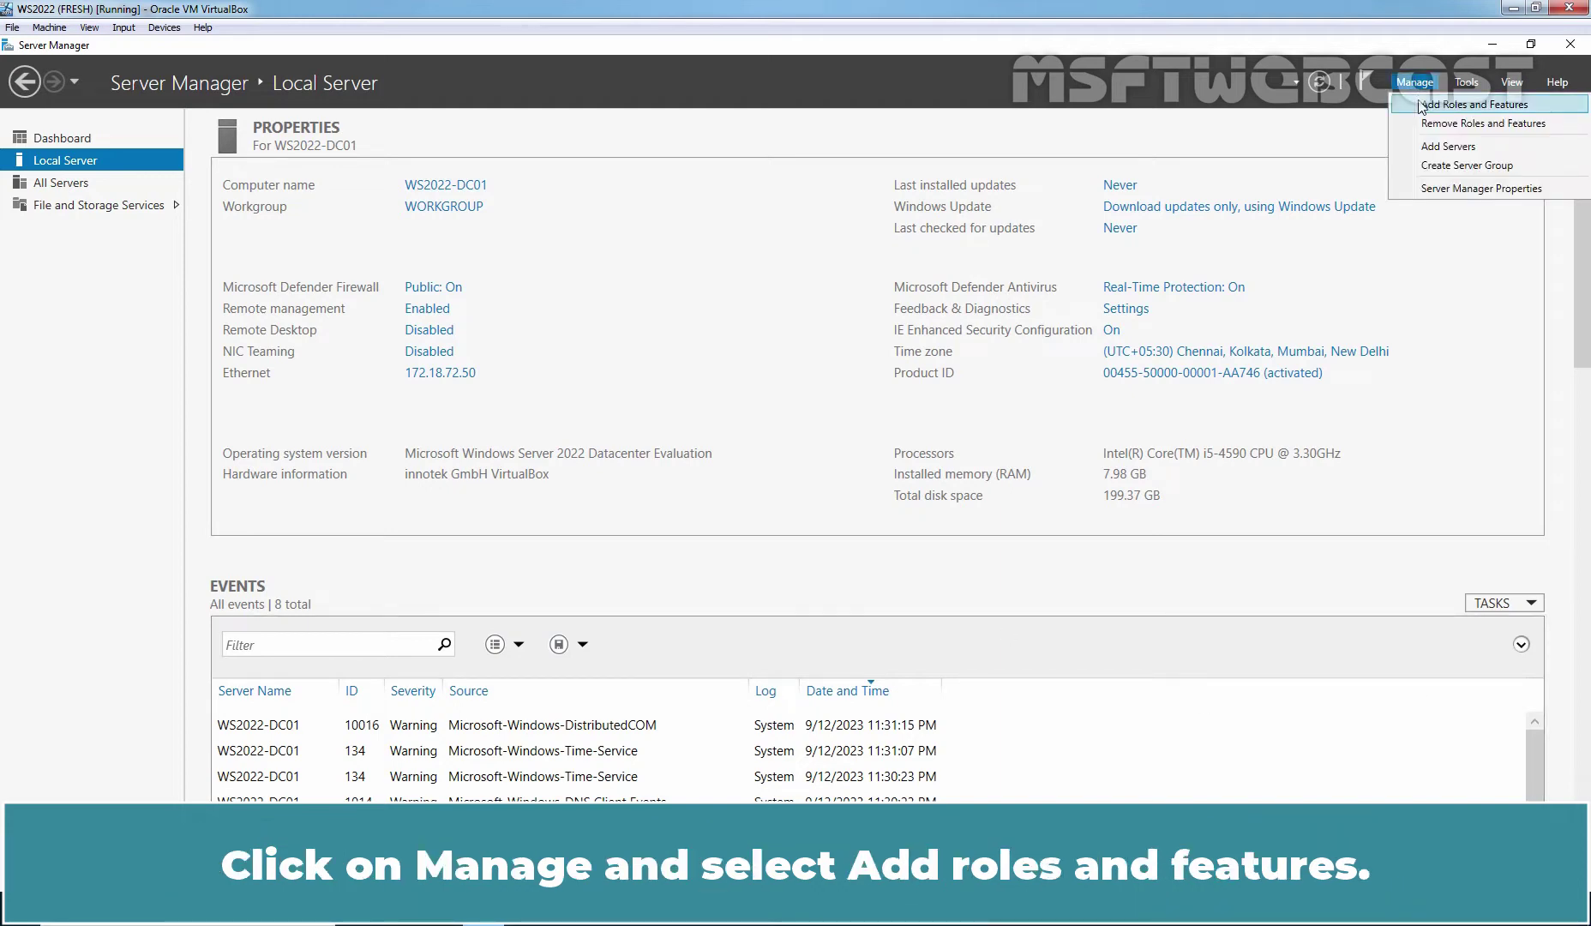
pyautogui.click(1455, 105)
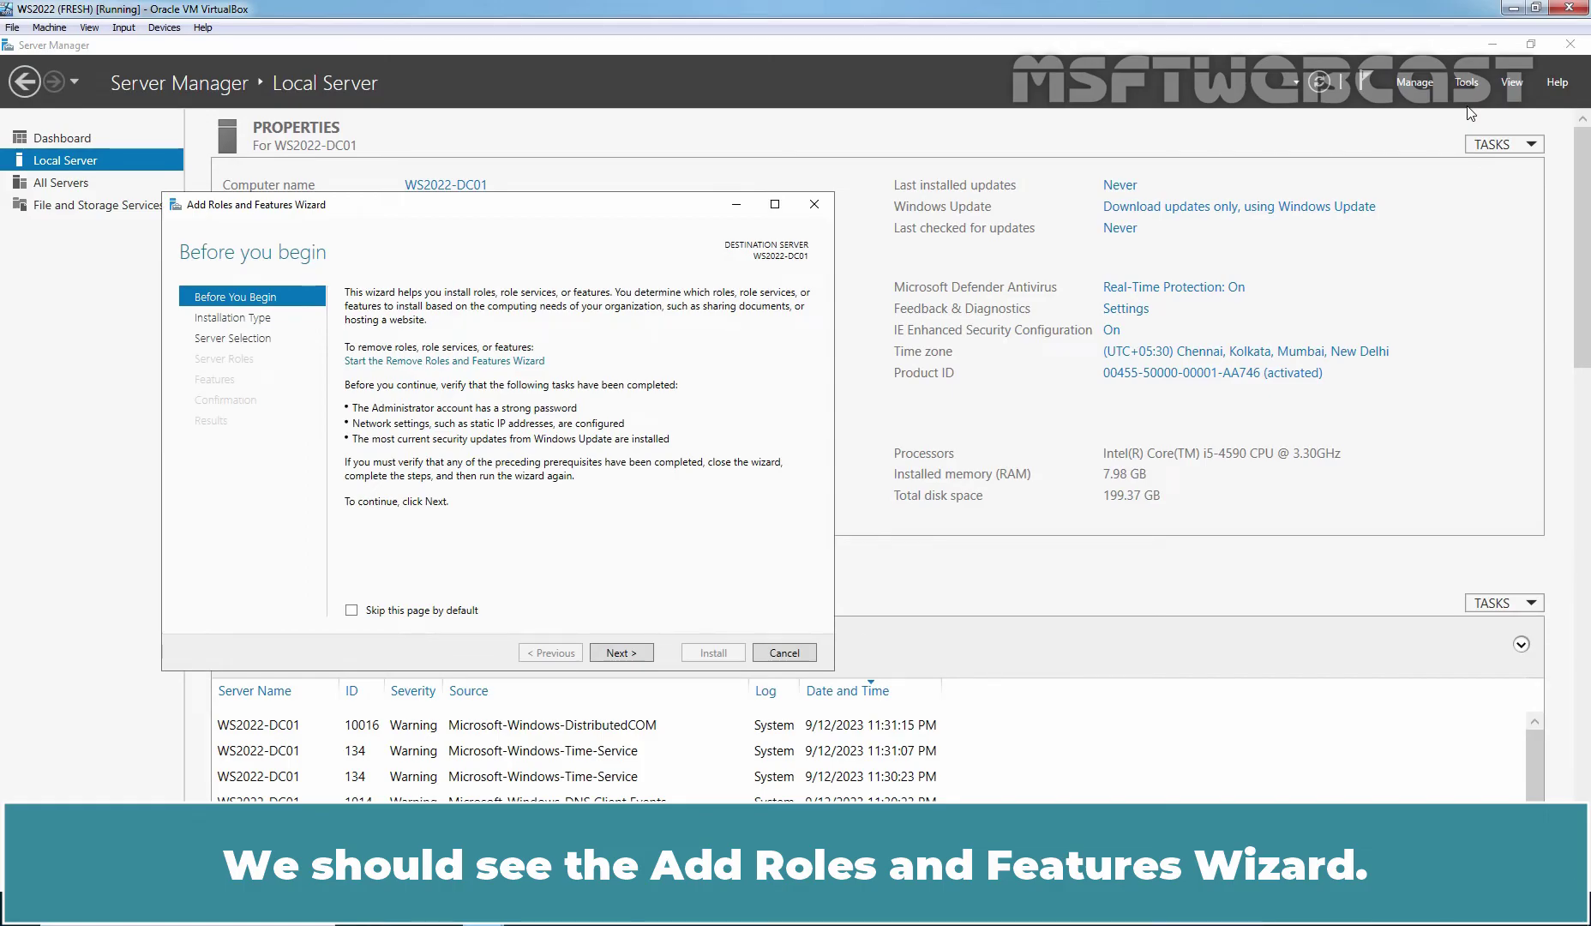
pyautogui.click(631, 655)
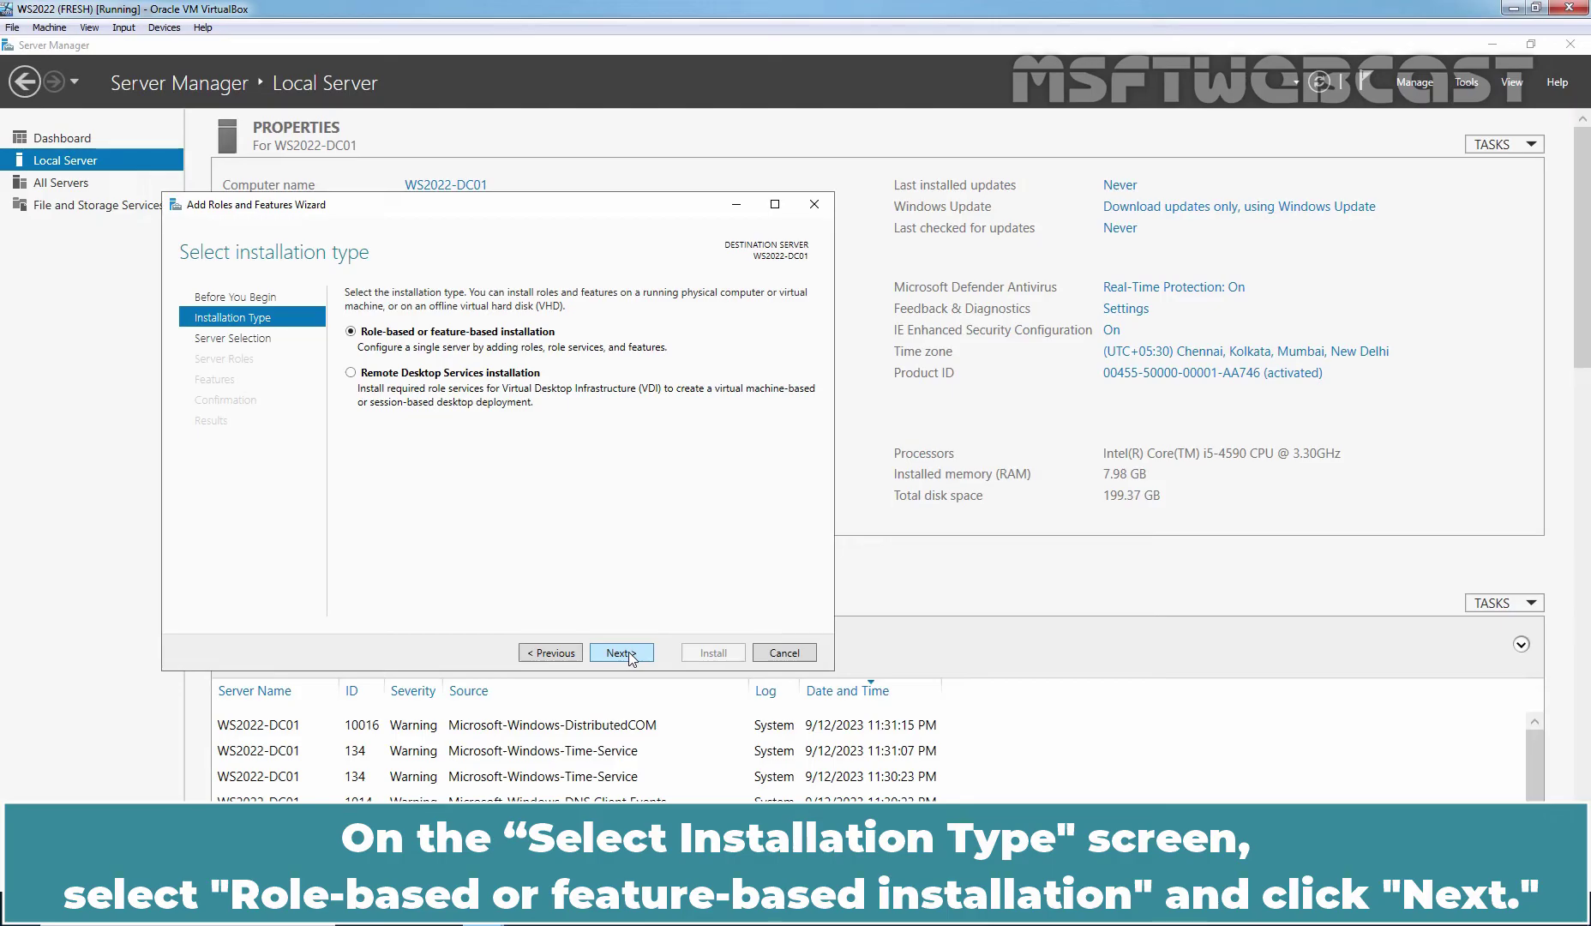
pyautogui.click(631, 655)
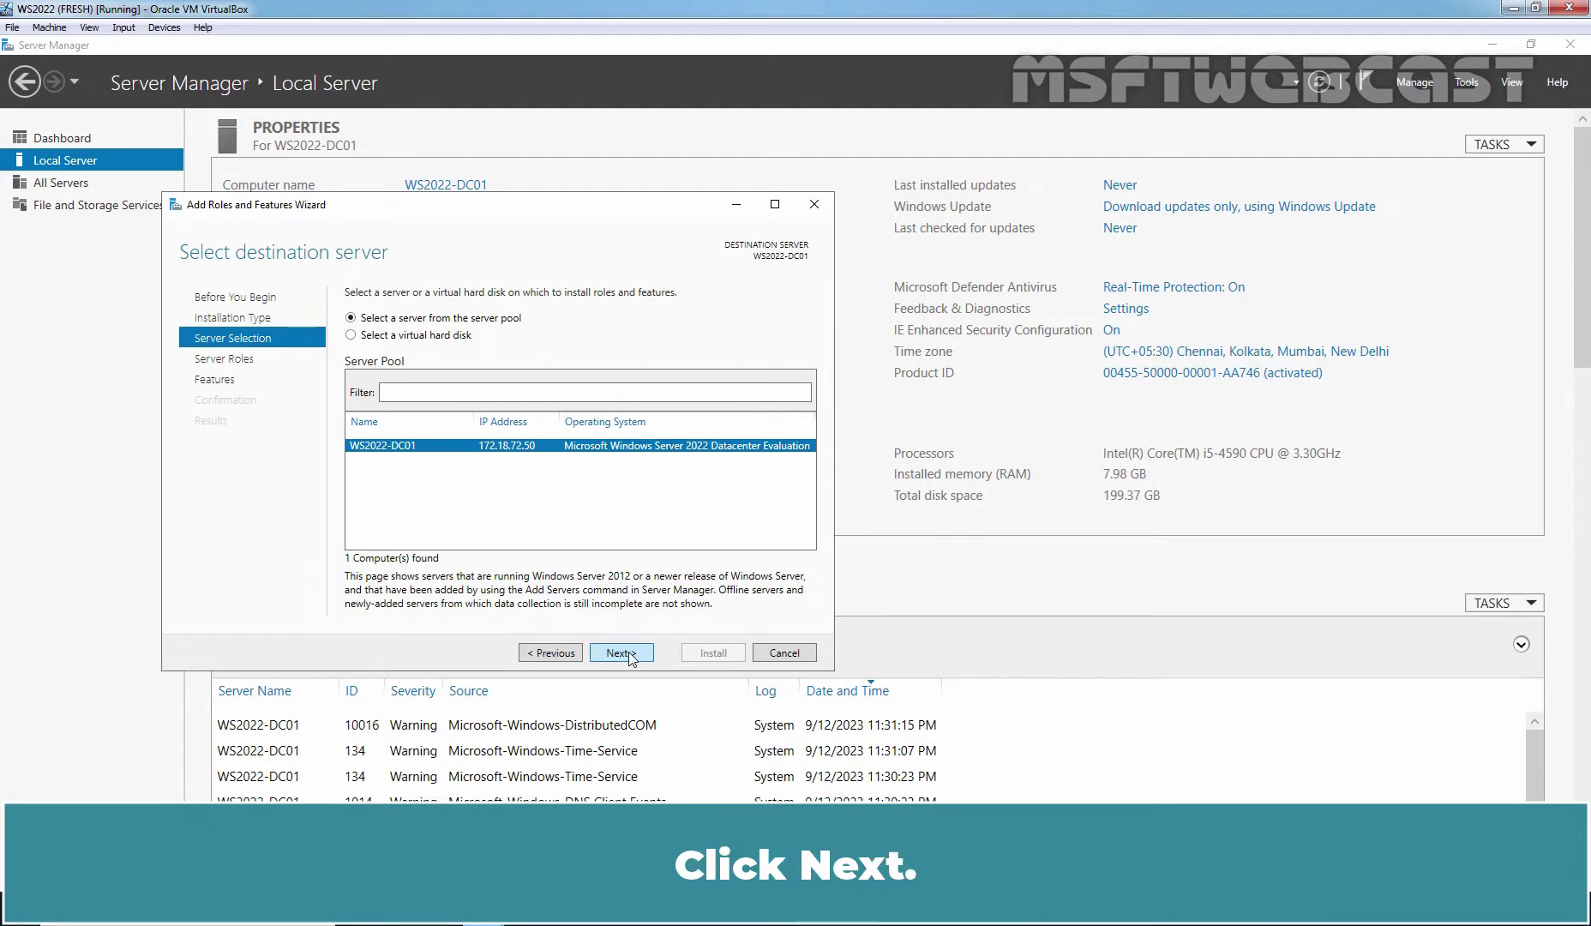
pyautogui.click(630, 658)
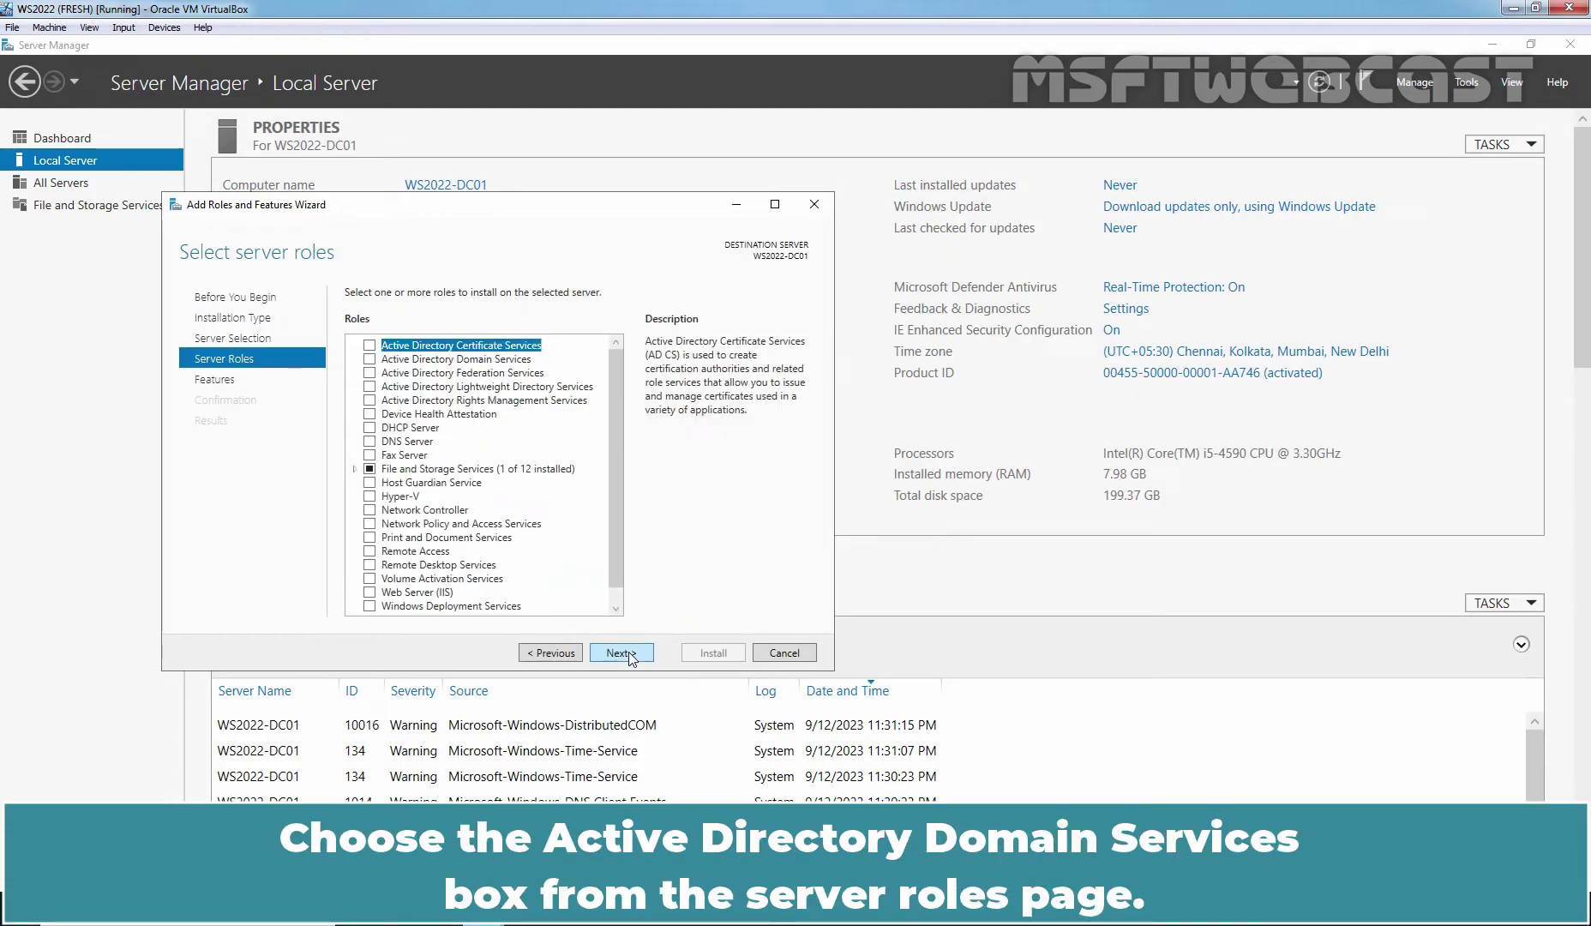
# Select the Active Directory Domain Services and DNS Server roles, accepting their required management tools
pyautogui.click(369, 359)
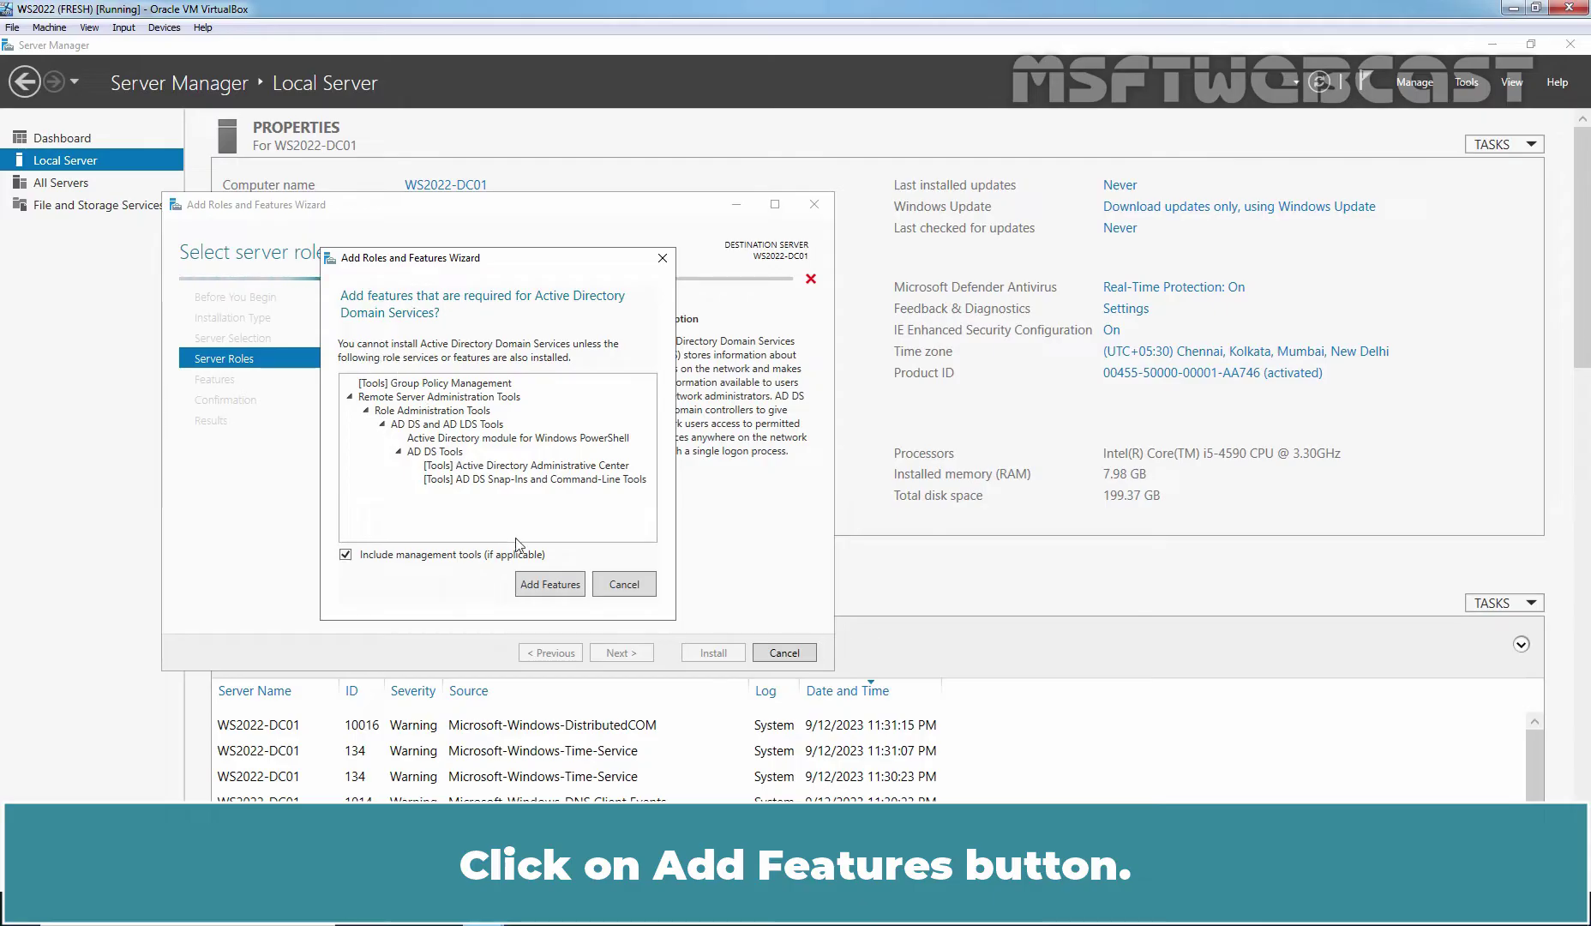
pyautogui.click(550, 584)
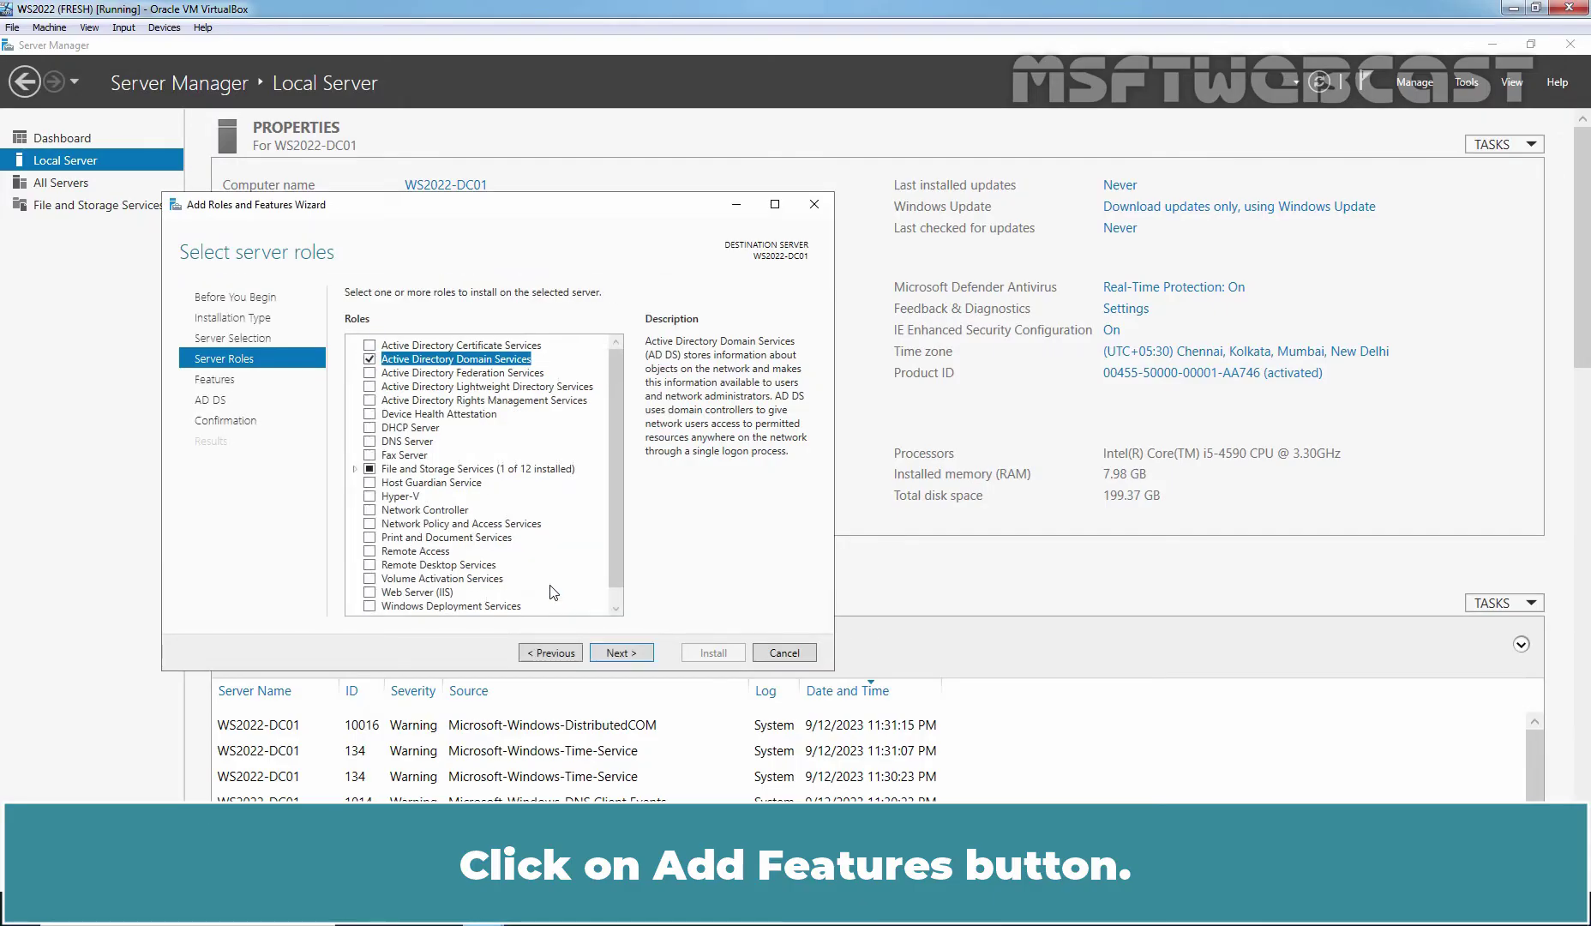
pyautogui.click(368, 440)
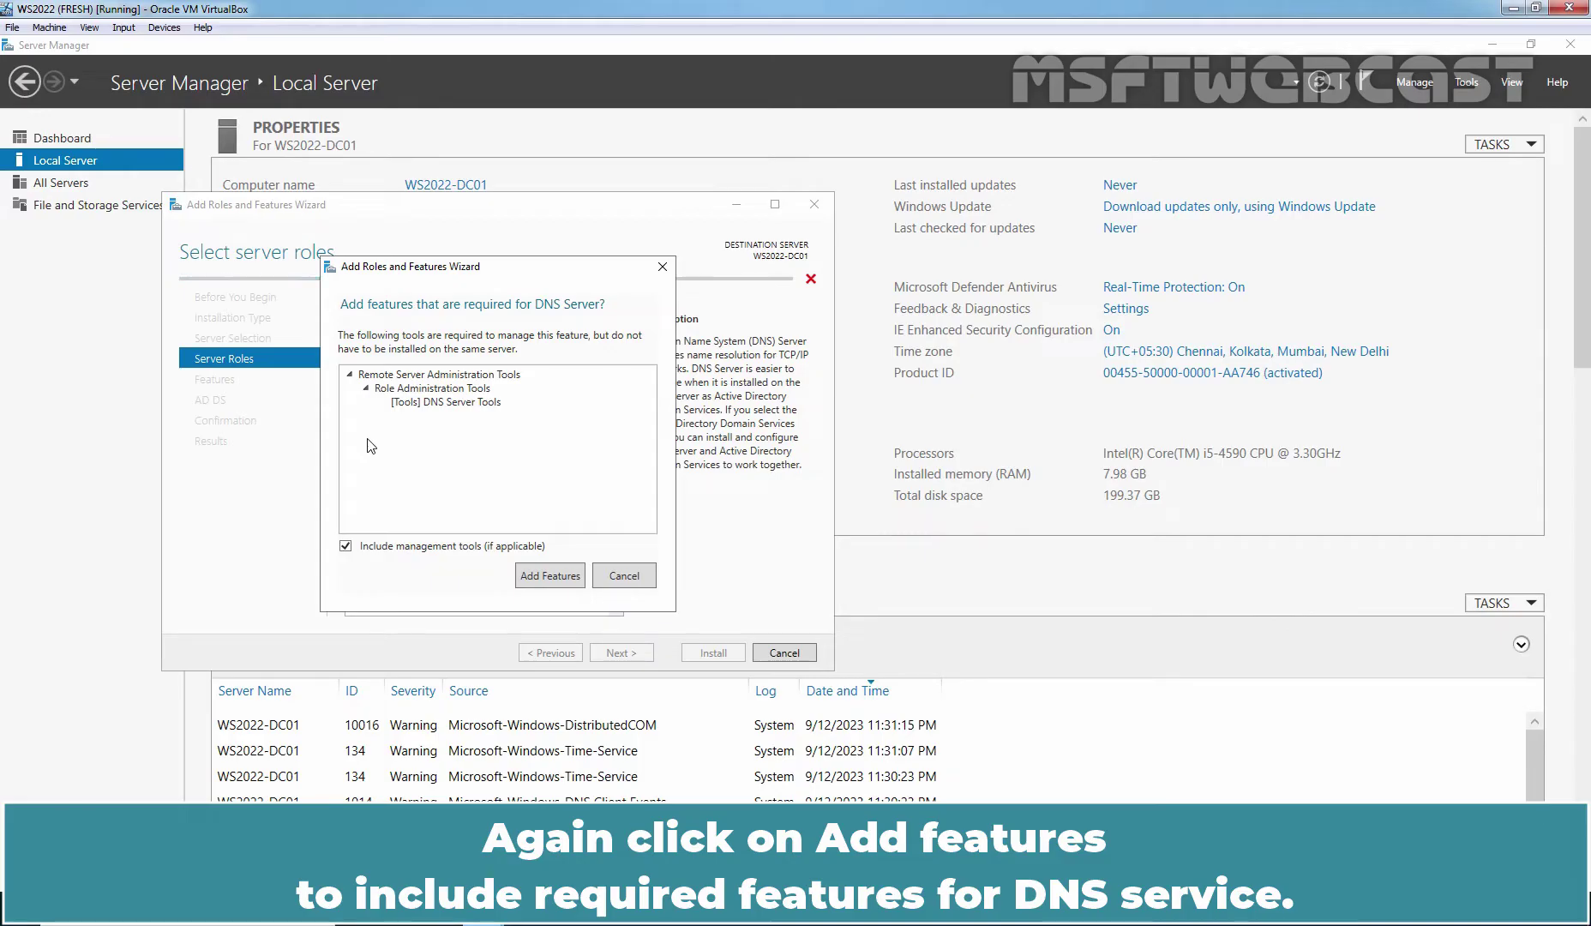
pyautogui.click(549, 575)
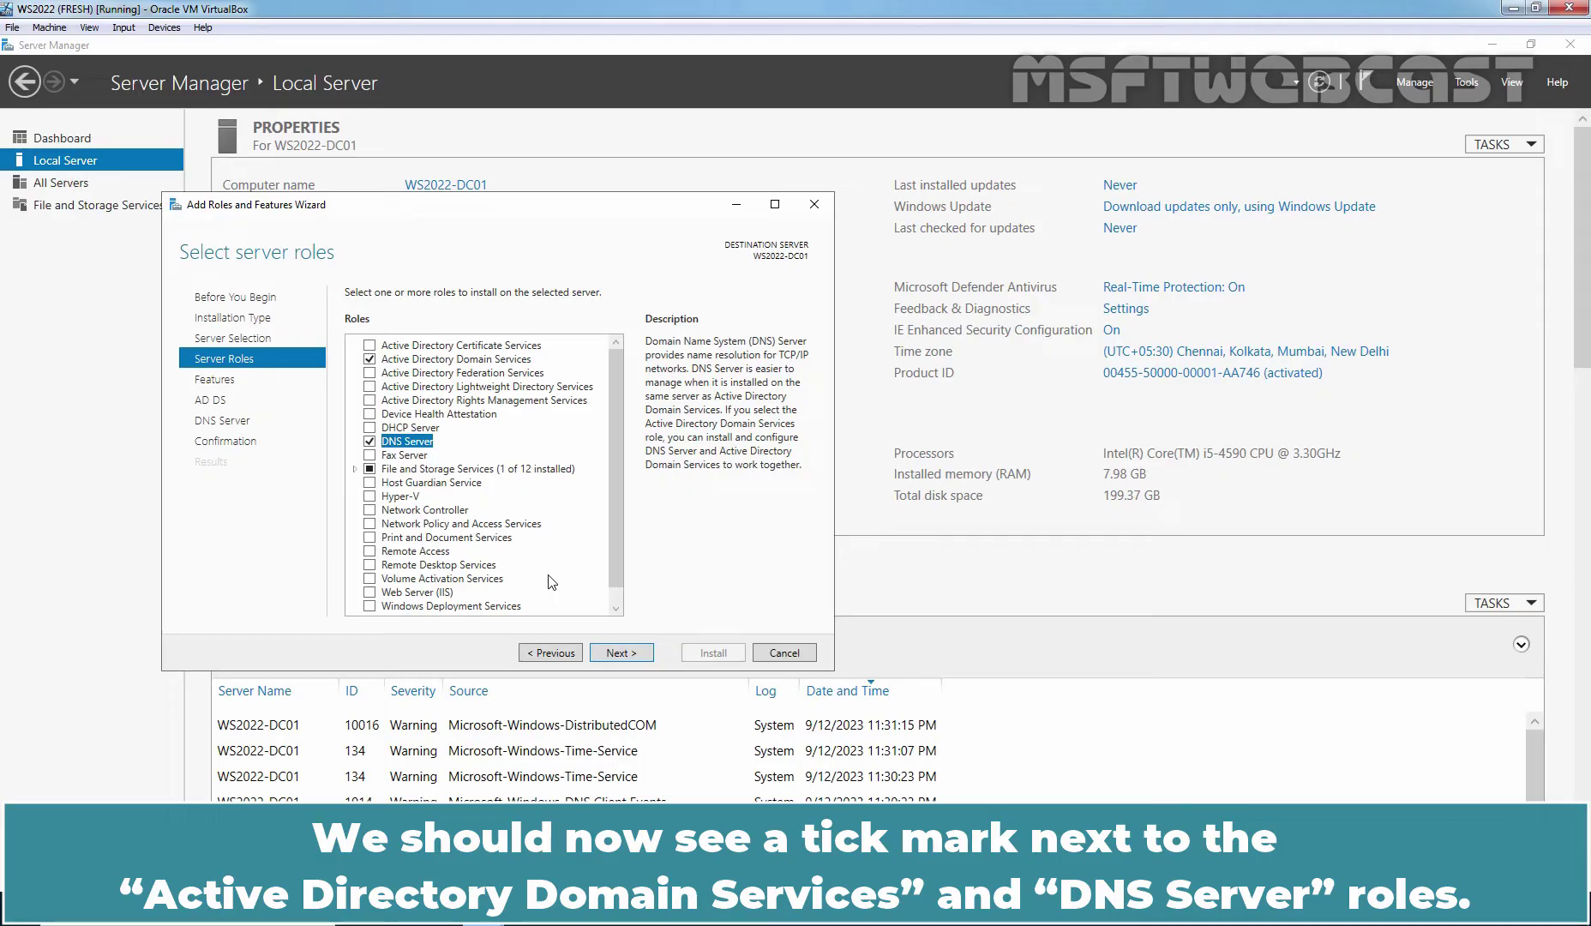
pyautogui.click(620, 652)
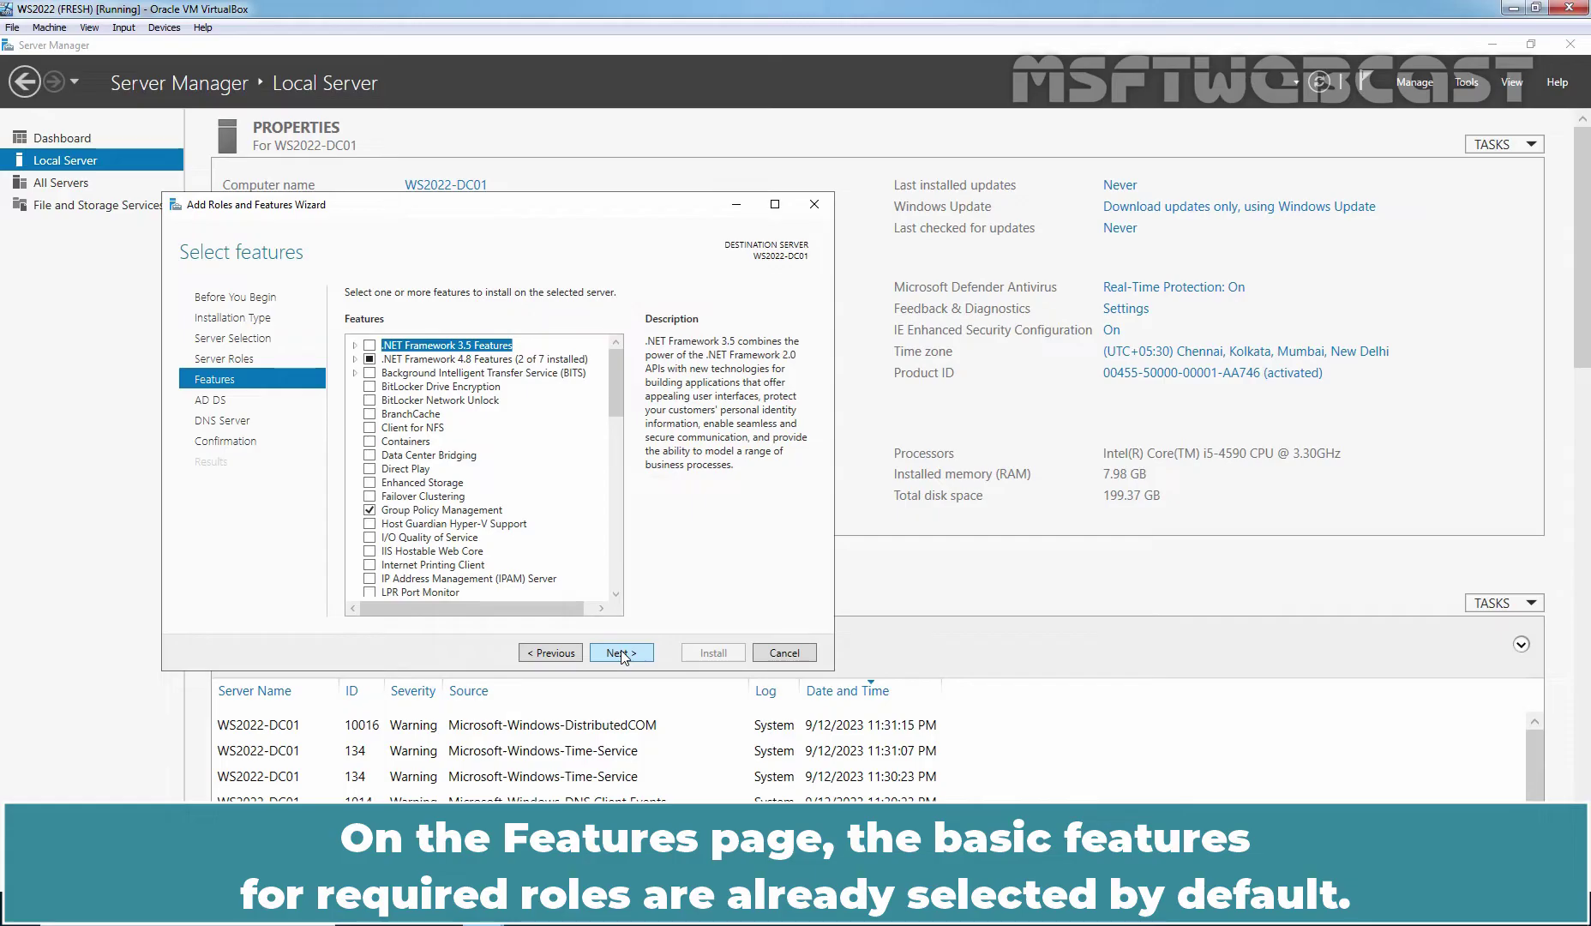
# Keep the default features and pass the AD DS and DNS Server pages to reach Confirmation
pyautogui.click(621, 653)
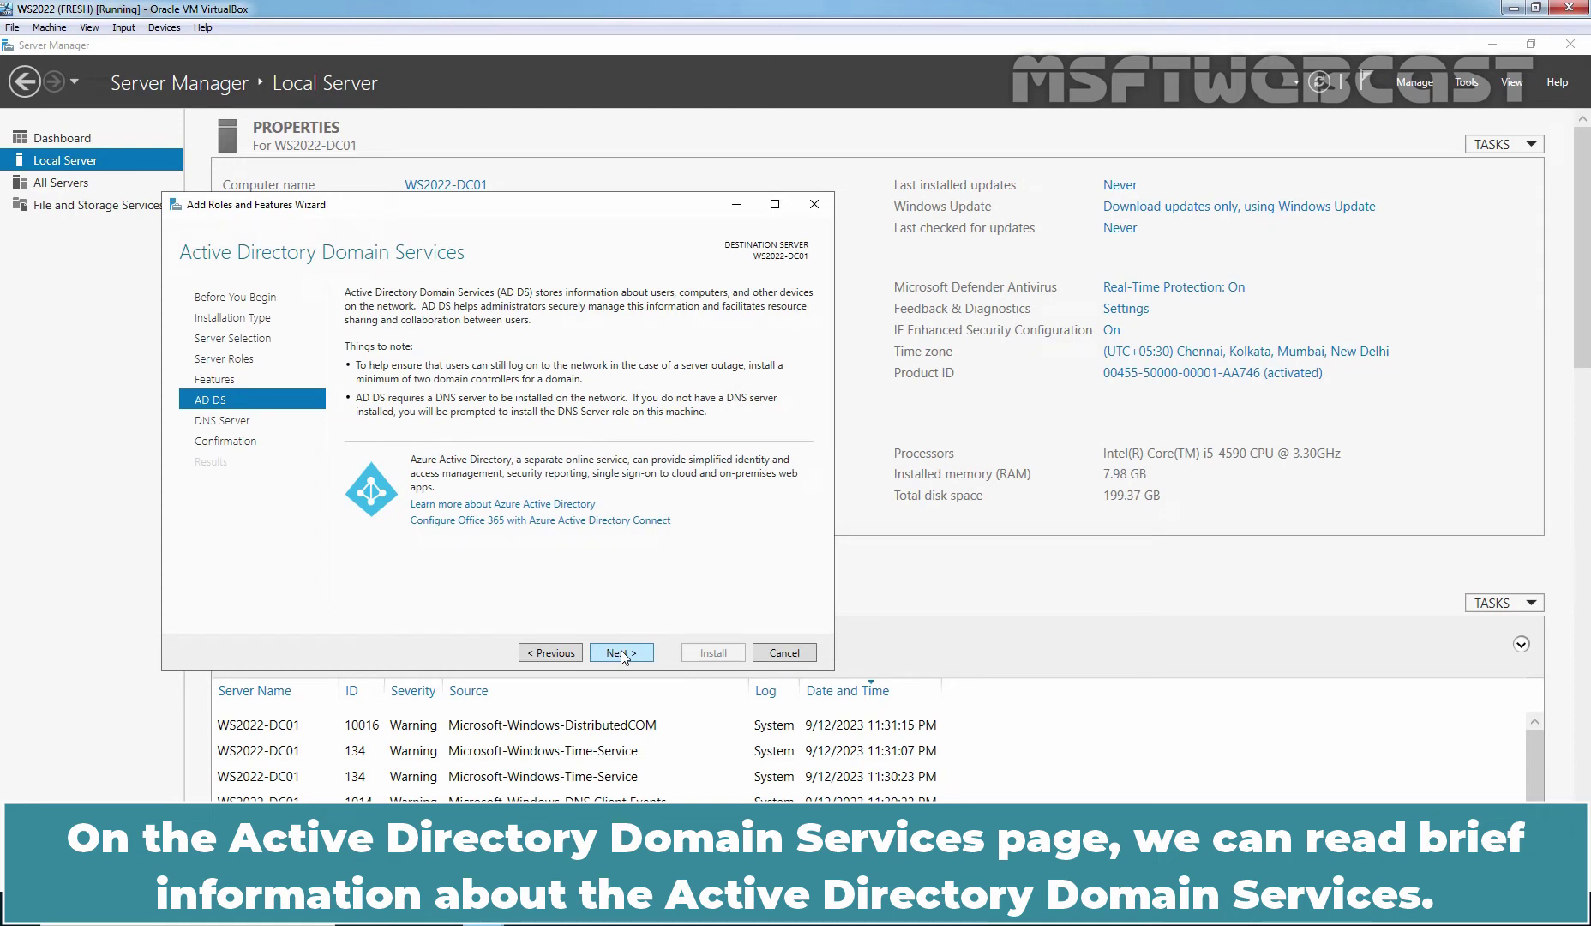
pyautogui.click(620, 652)
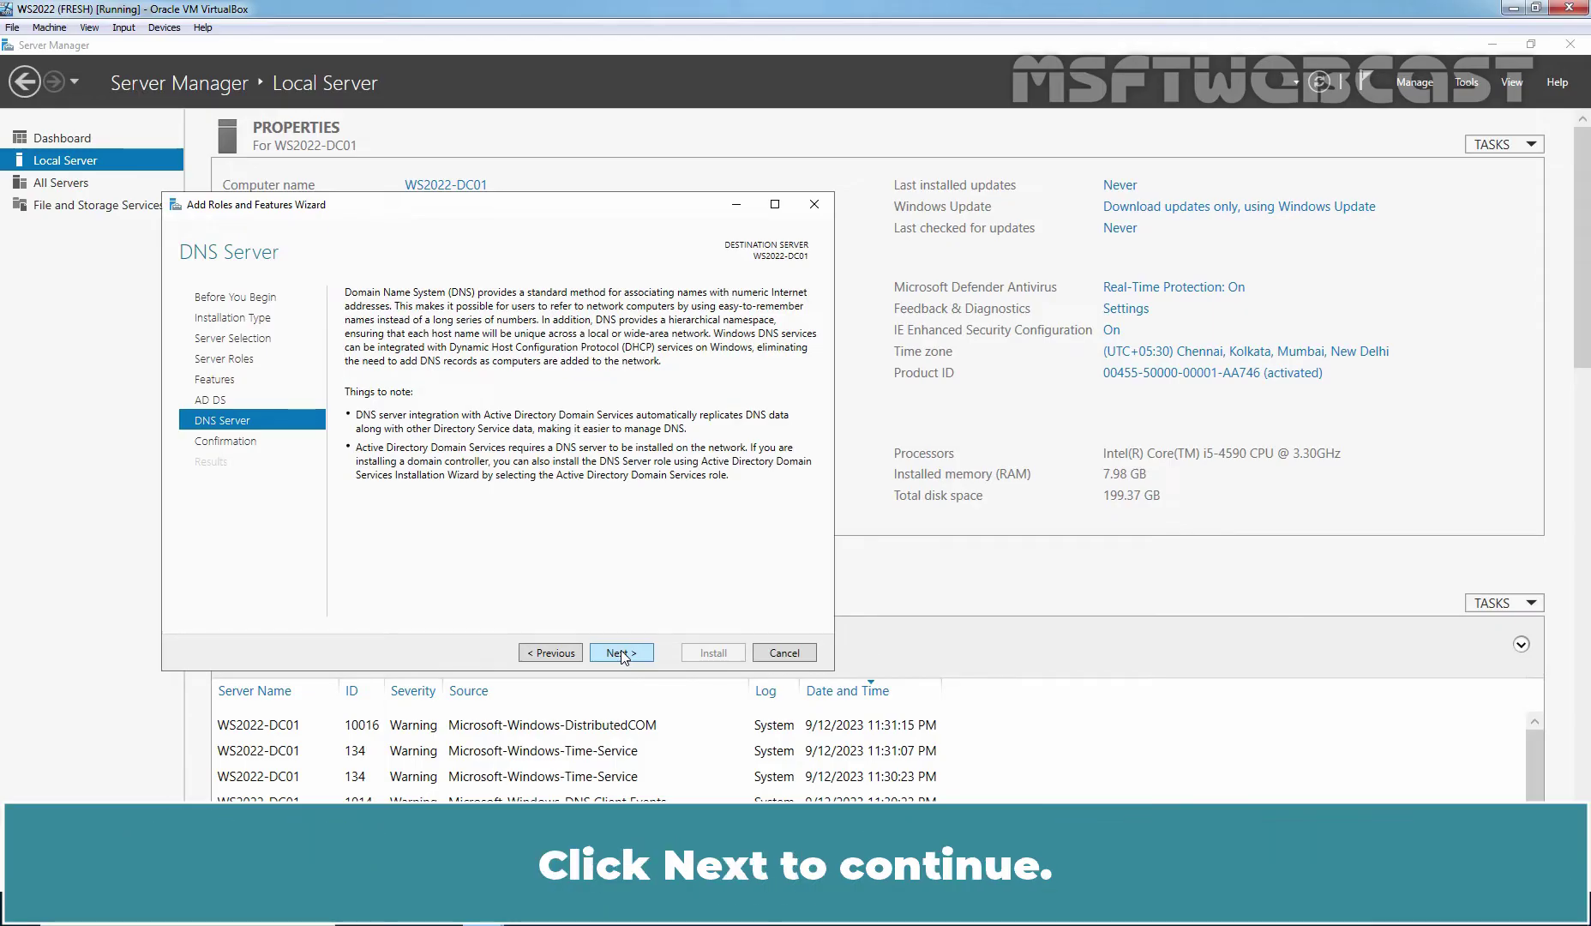
pyautogui.click(621, 653)
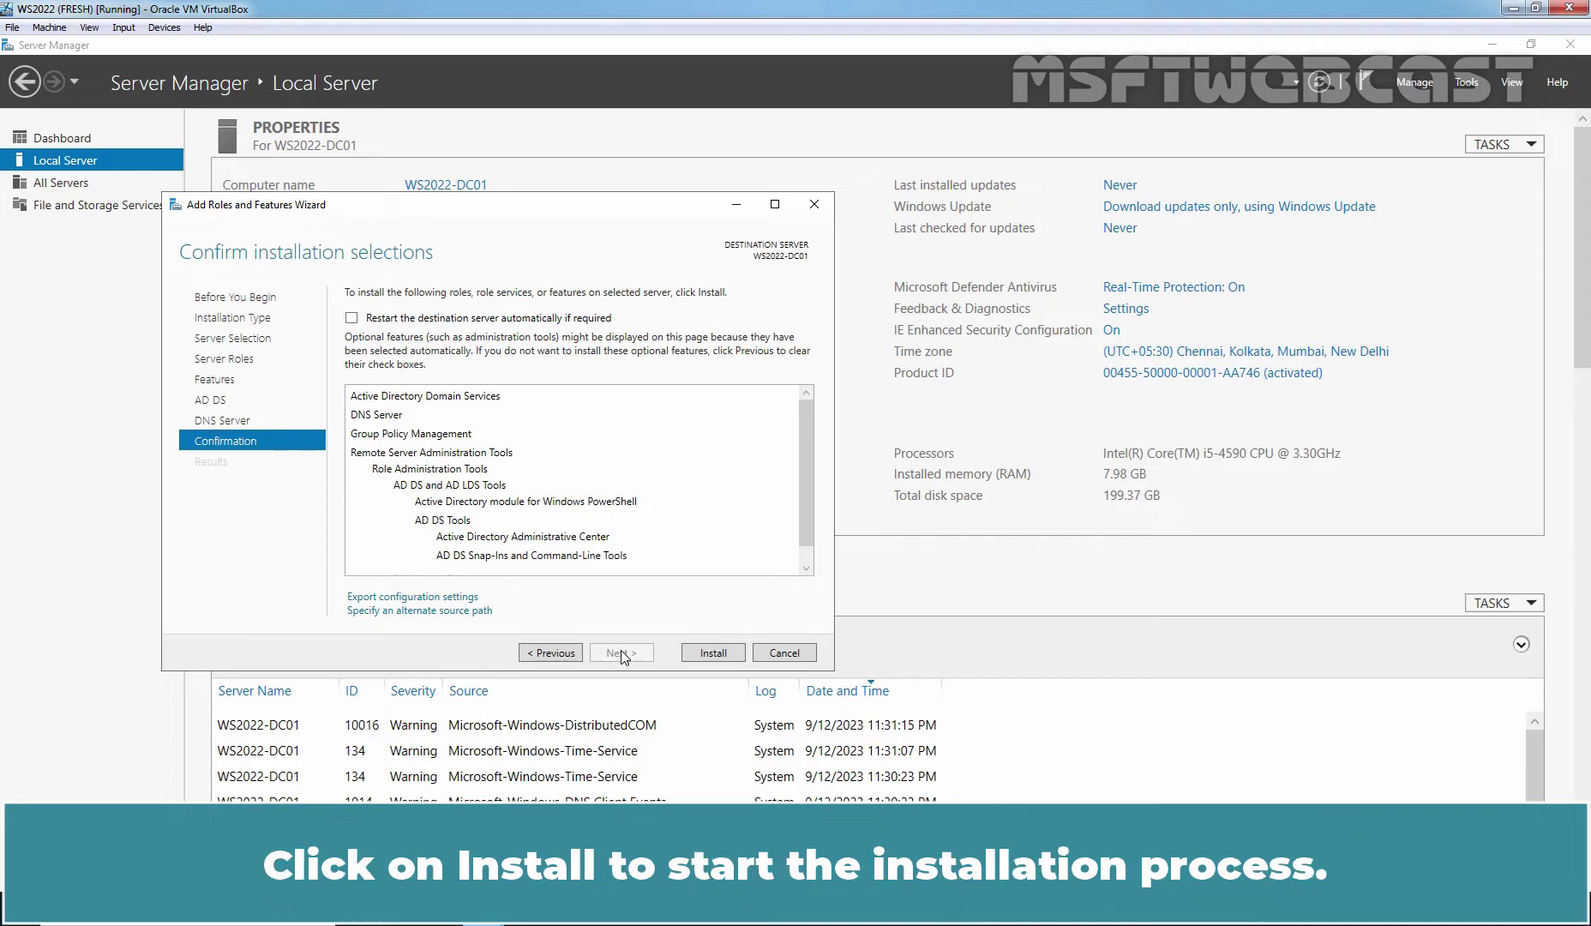
# Install AD DS and DNS Server, then close the wizard once installation succeeds
pyautogui.click(701, 654)
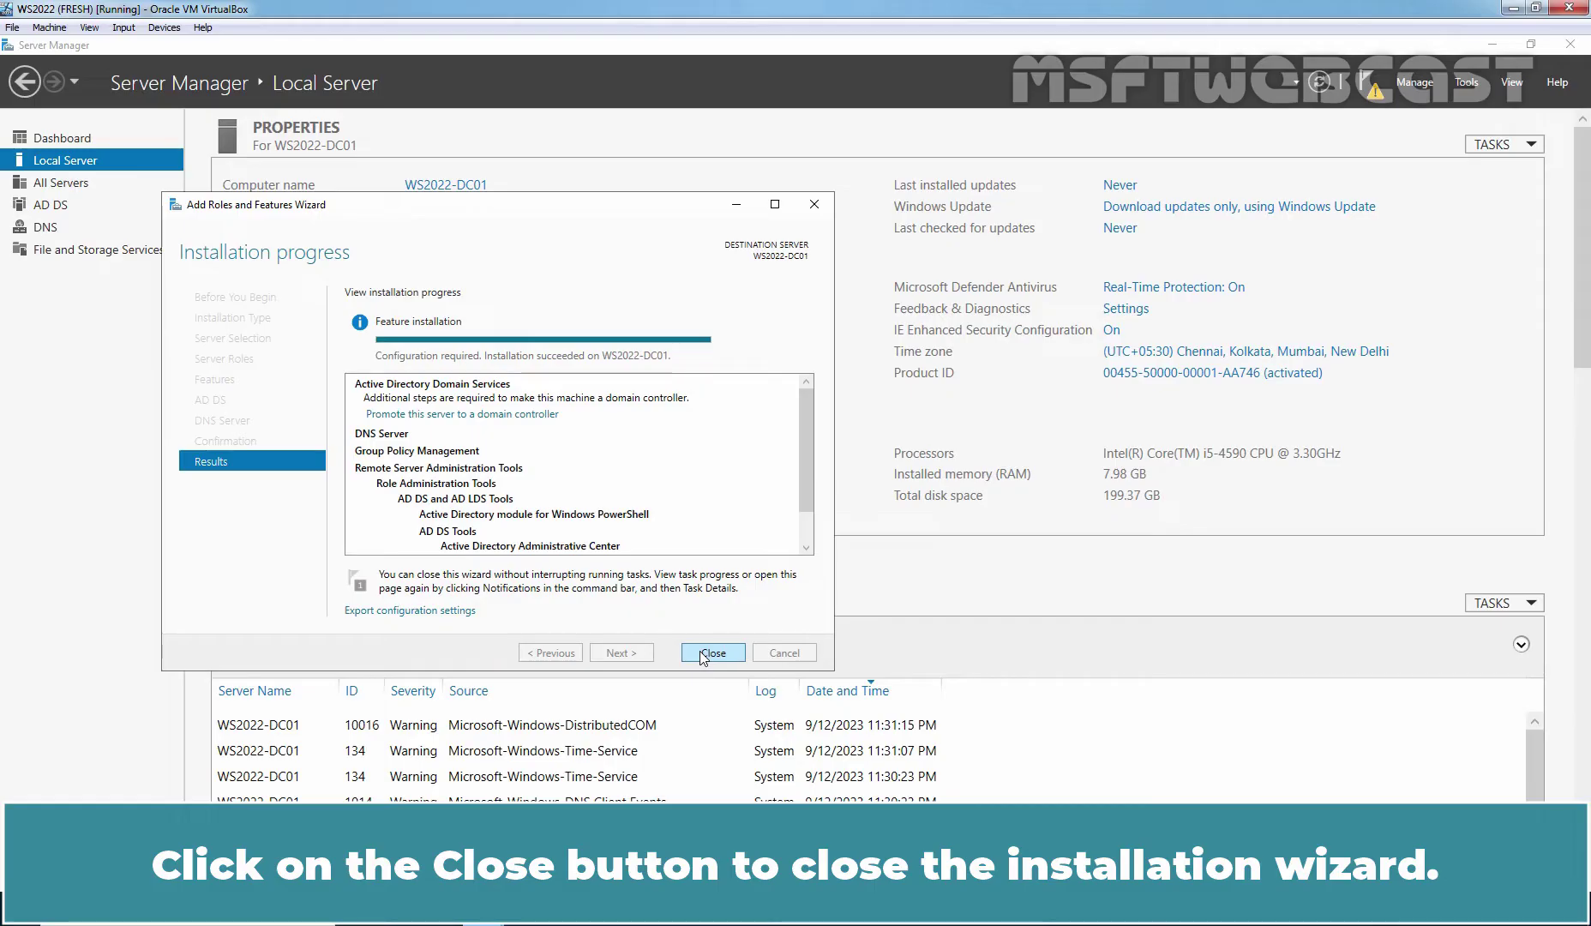
pyautogui.click(703, 653)
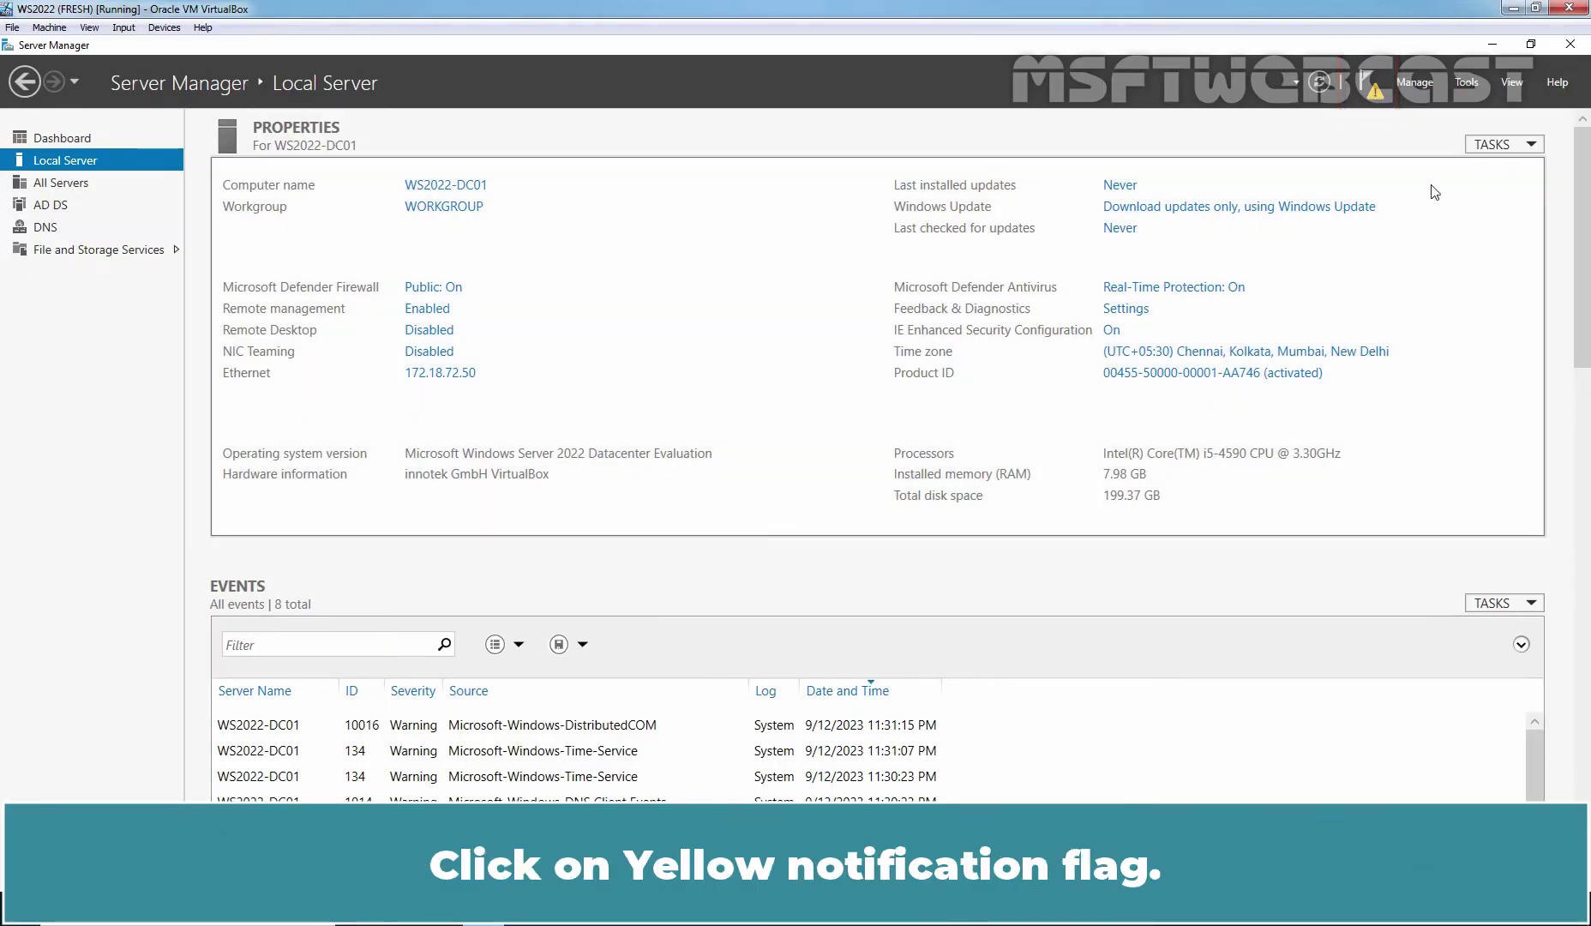
# From the notification flag, start domain controller promotion as a new forest named msftwebcast.com
pyautogui.click(1369, 86)
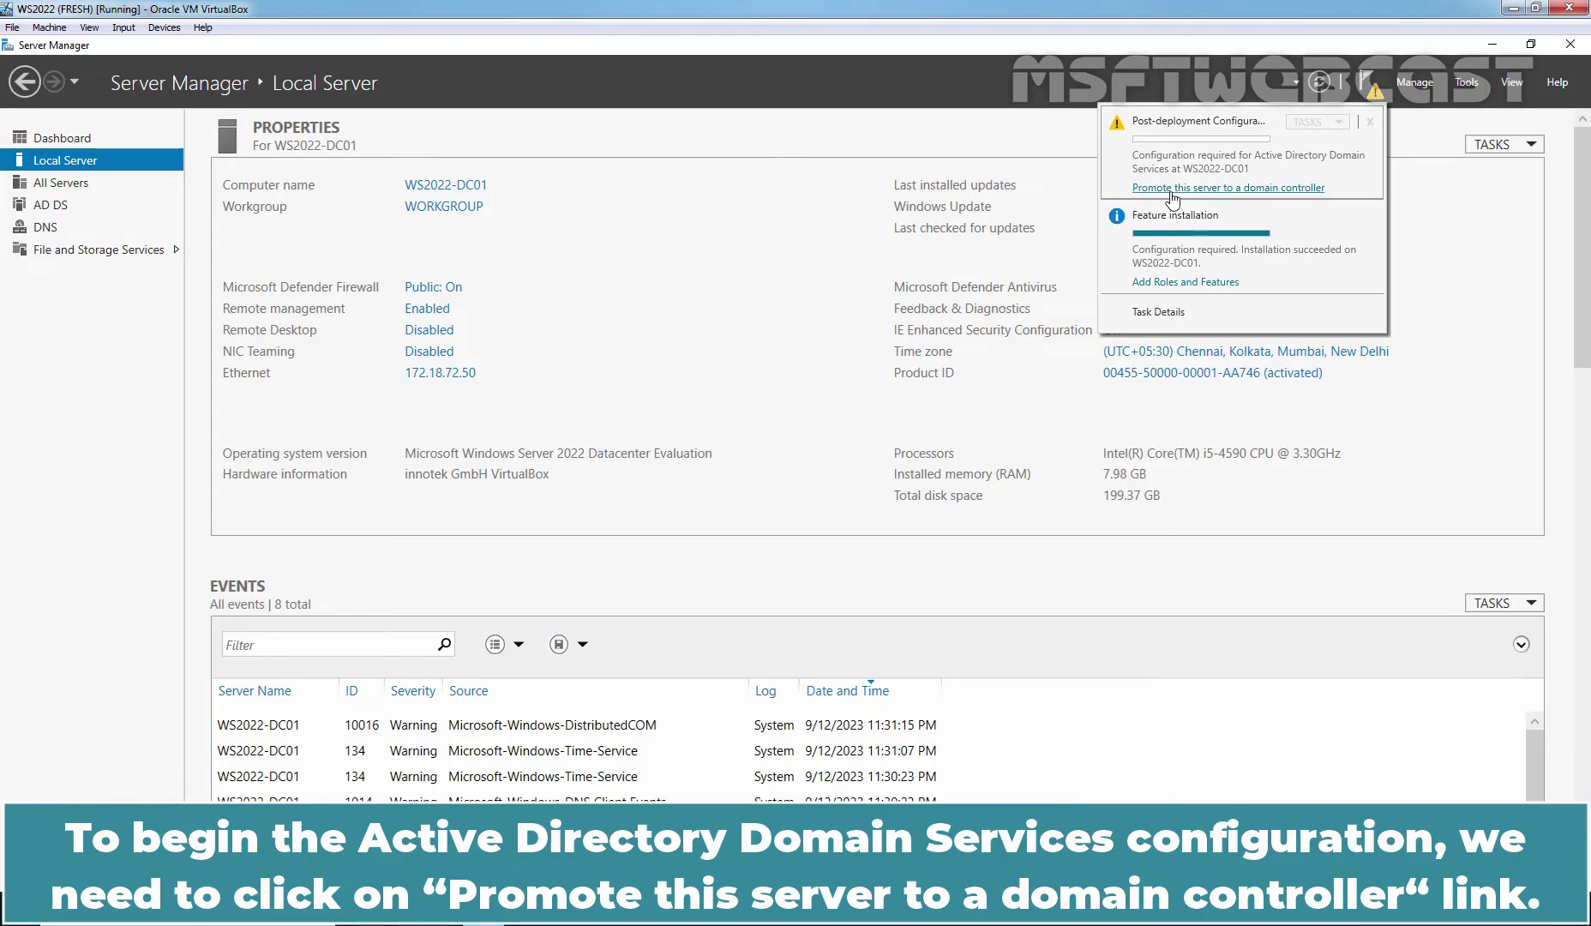
pyautogui.click(1243, 189)
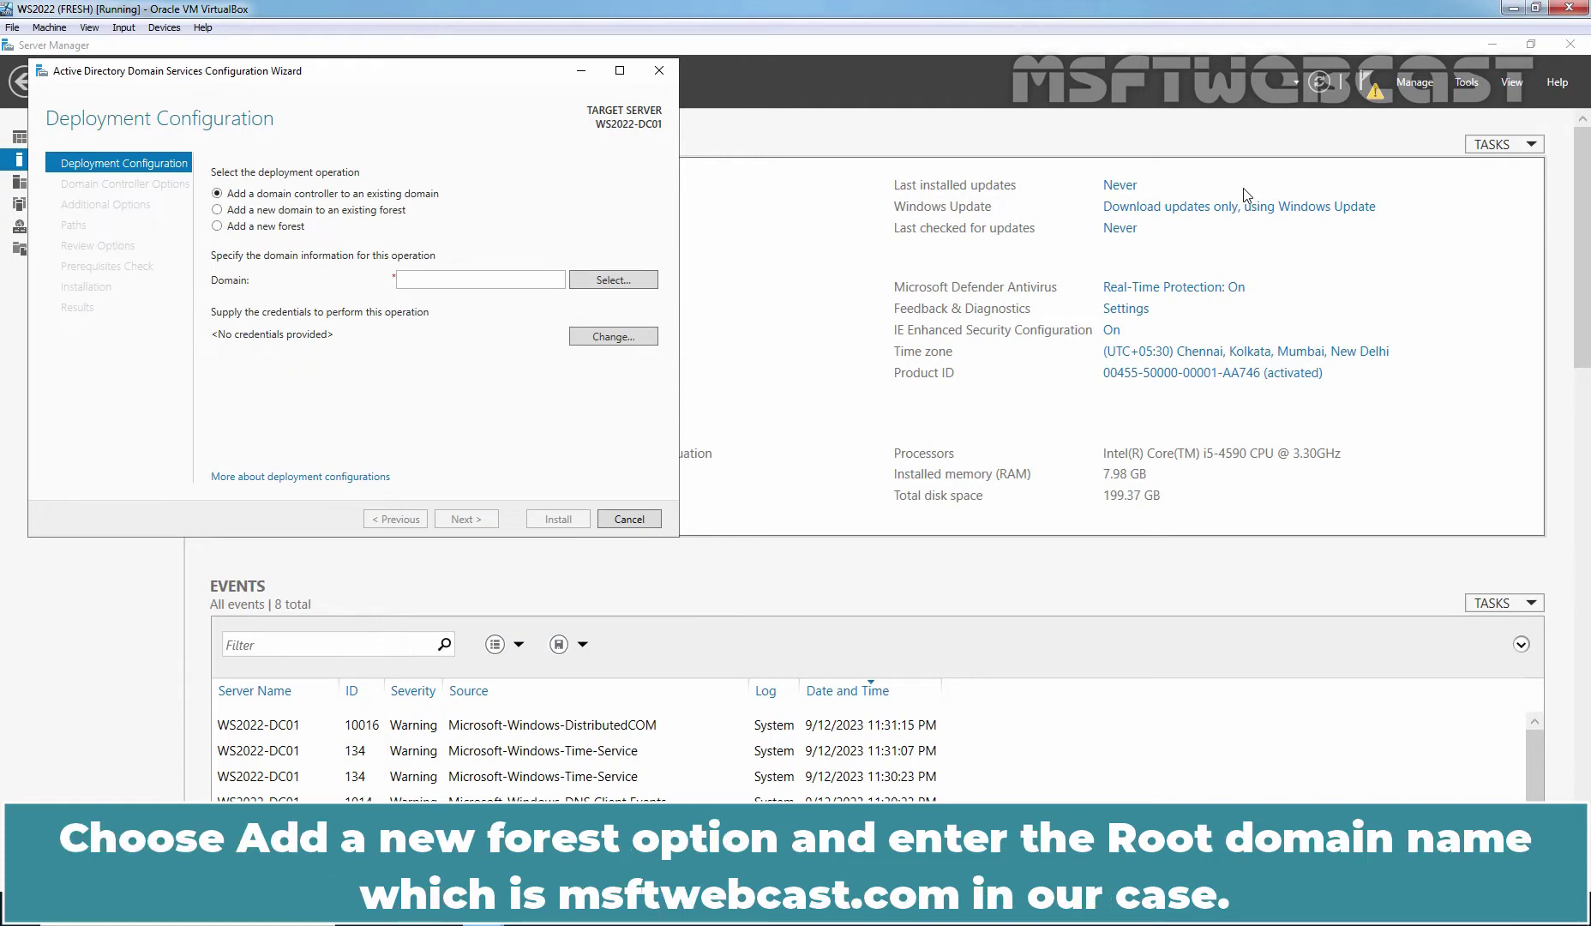
pyautogui.click(278, 227)
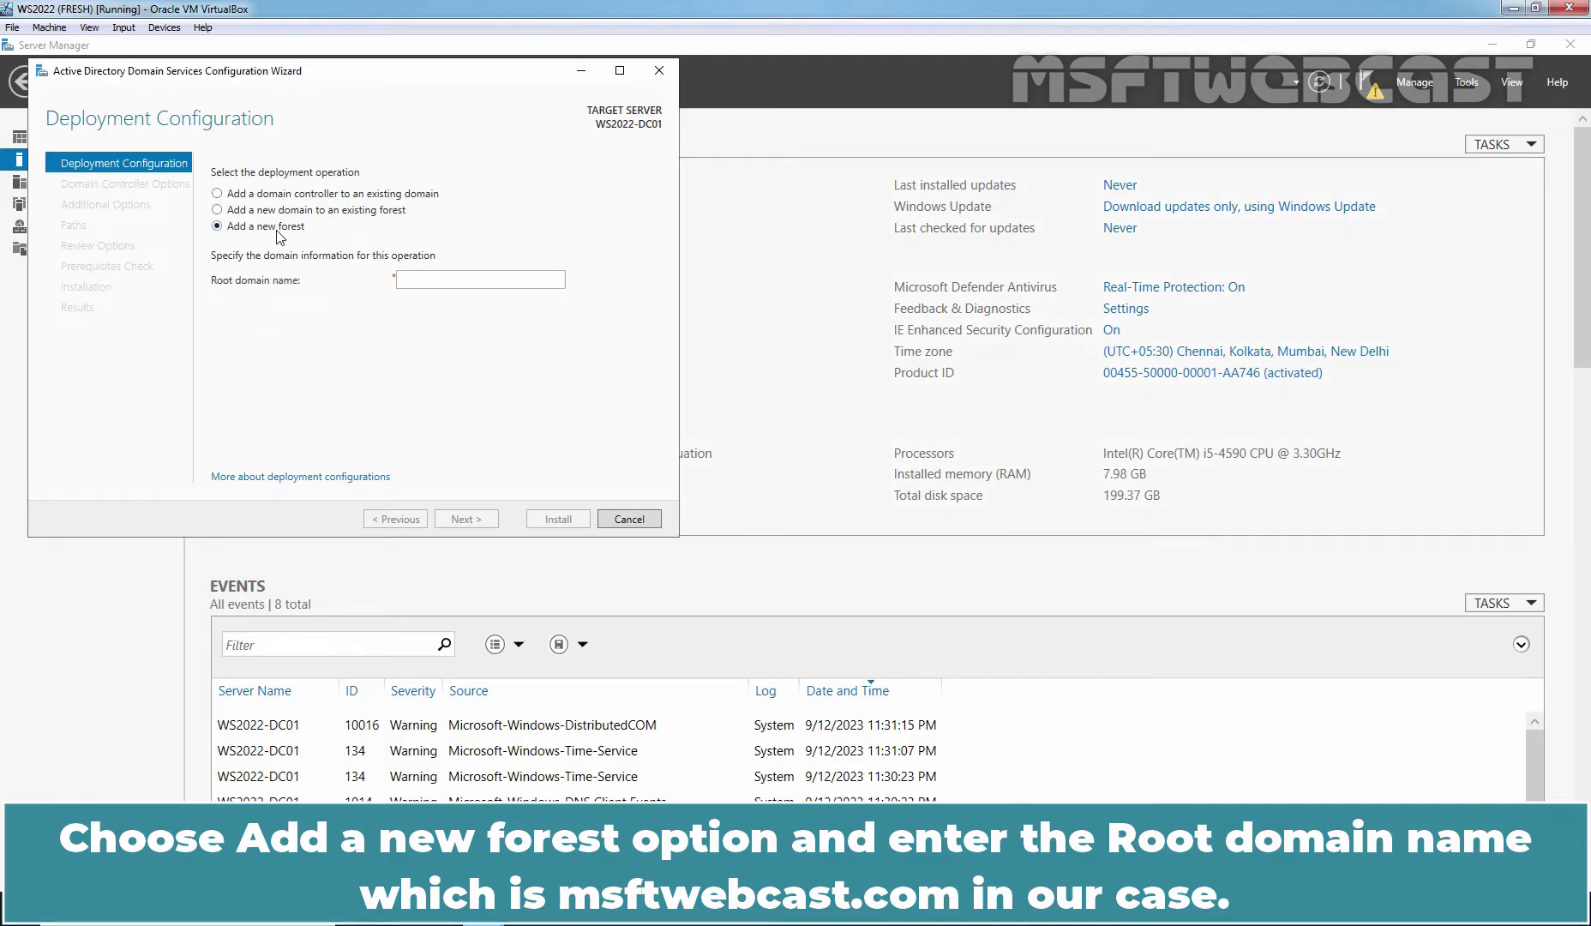
pyautogui.click(467, 281)
pyautogui.write('msftw')
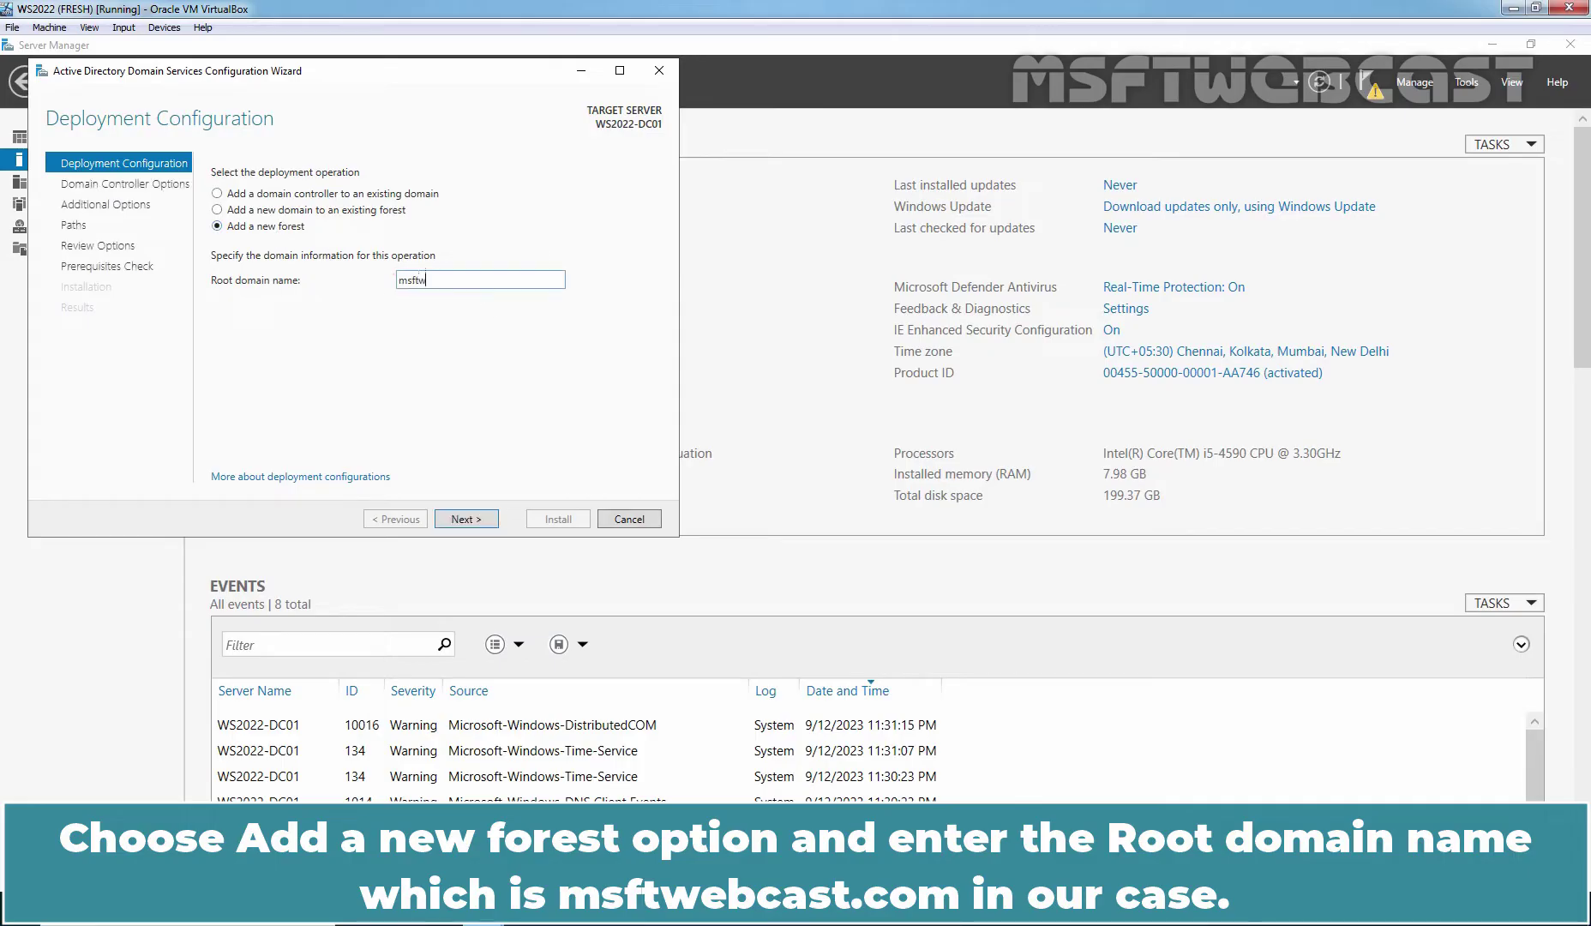
pyautogui.write('ebcast.com')
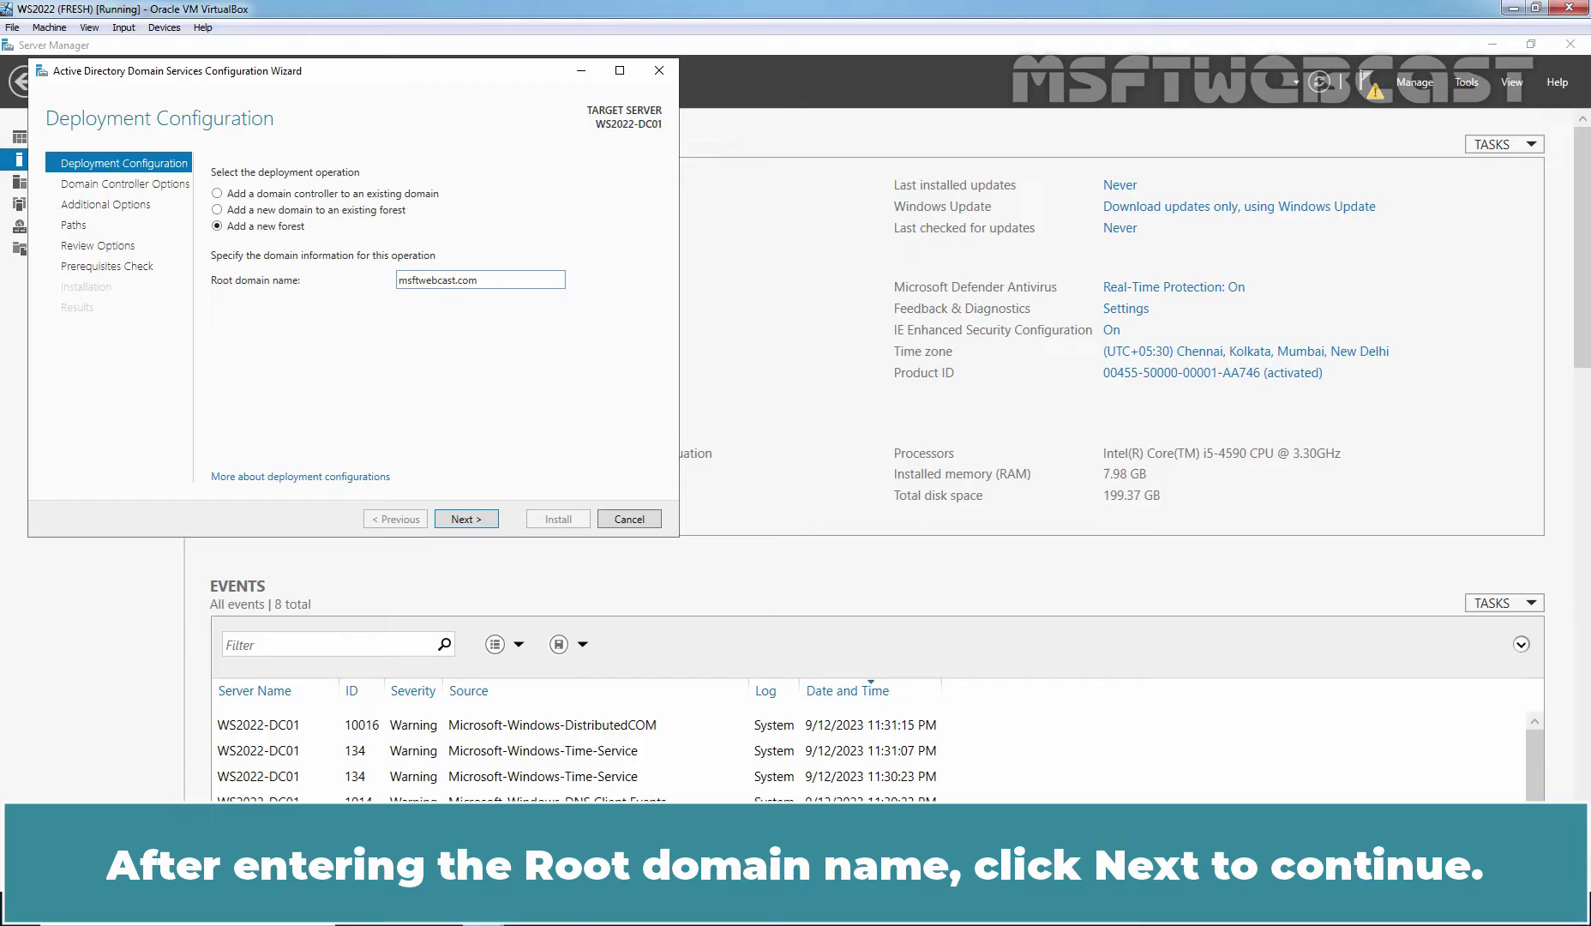
# Confirm the new forest deployment and advance to Domain Controller Options
pyautogui.click(458, 519)
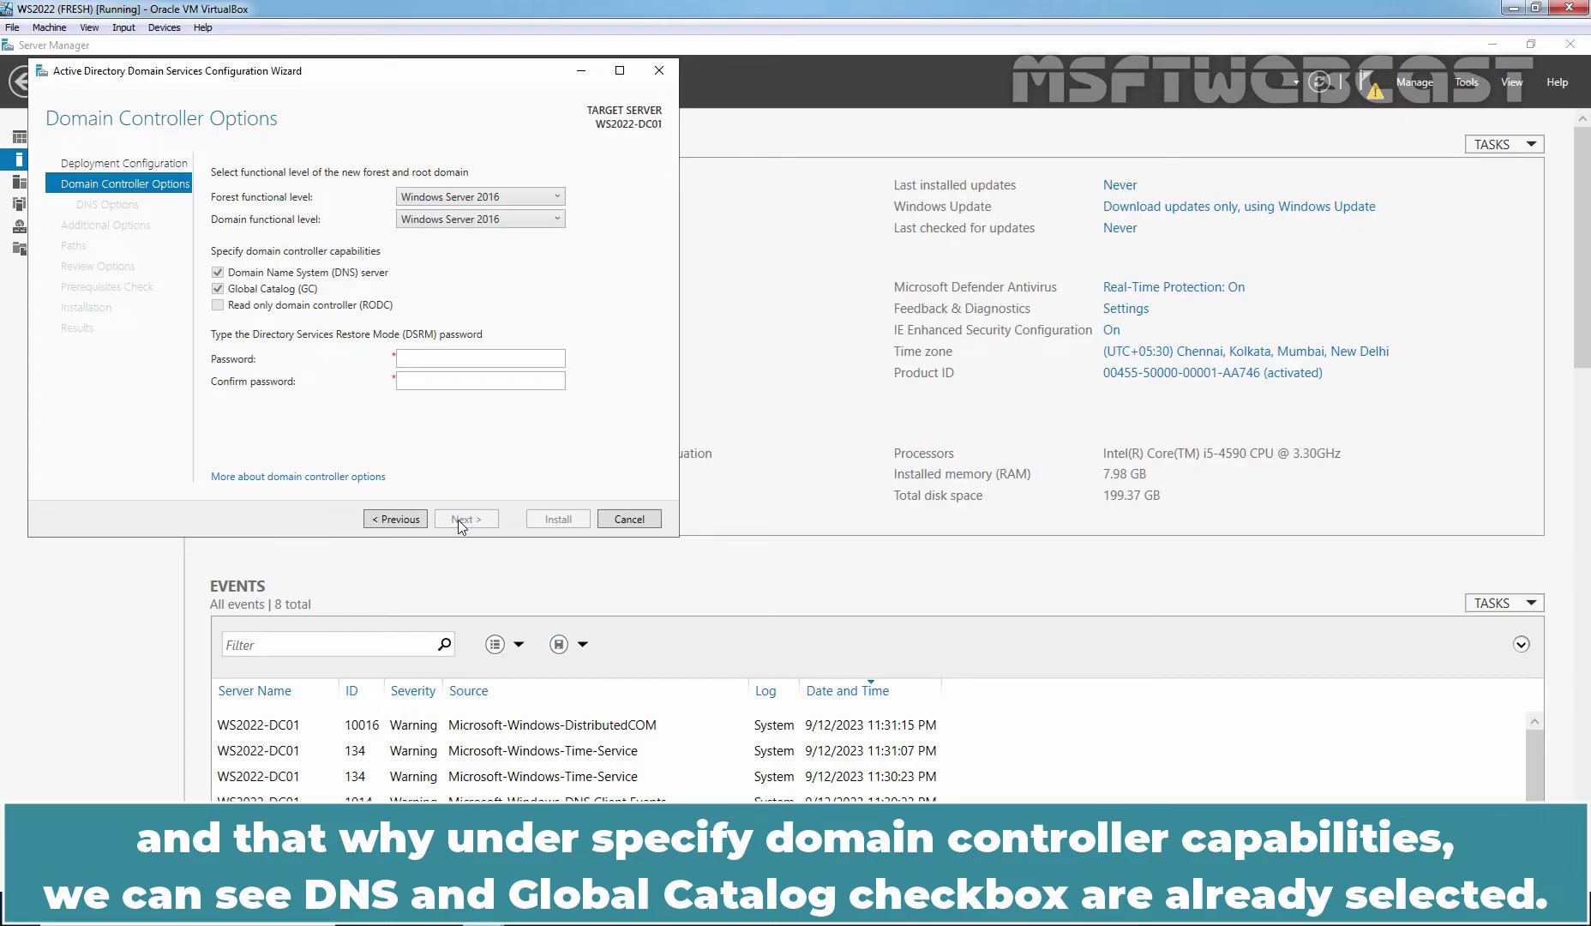
# Enter the DSRM password and move to the Confirm password field
pyautogui.click(440, 360)
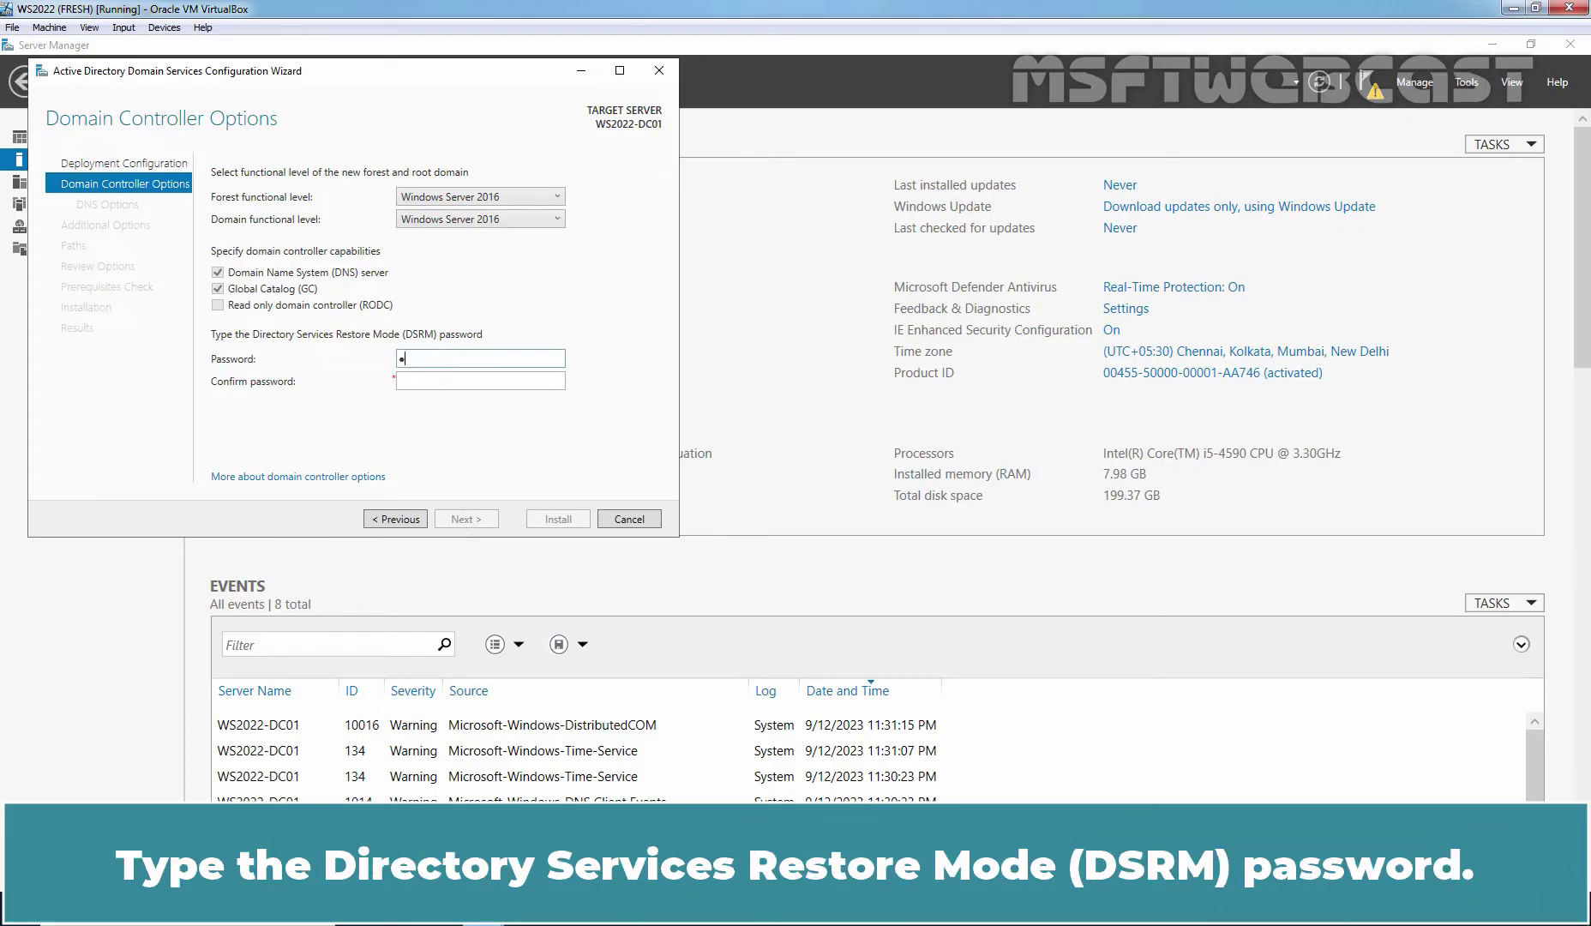
pyautogui.press('Tab')
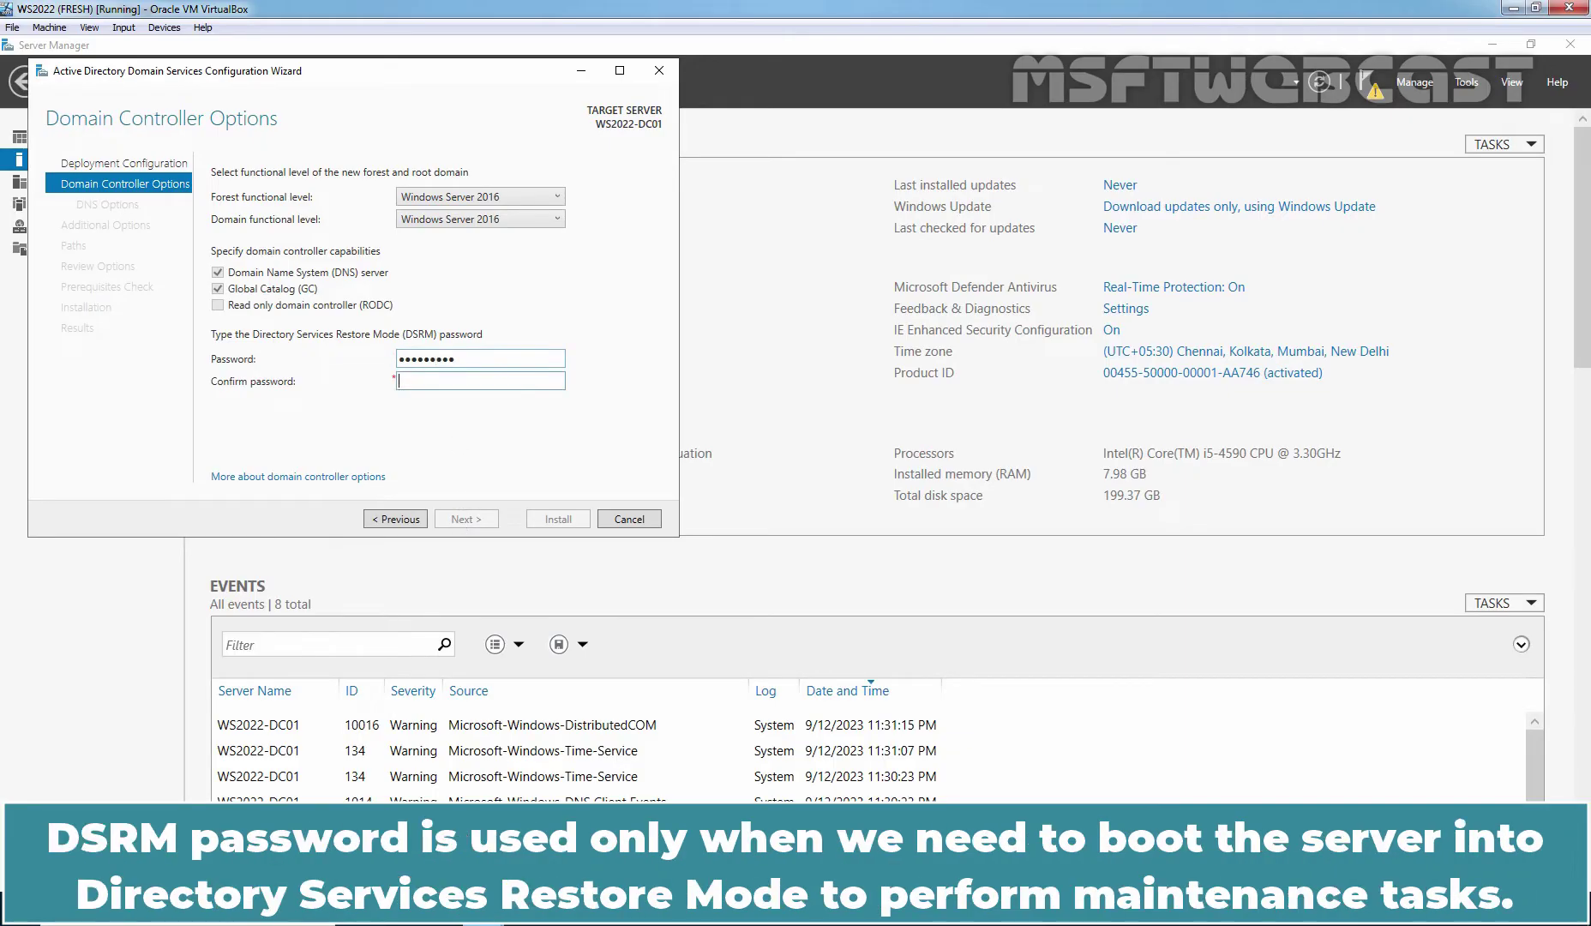
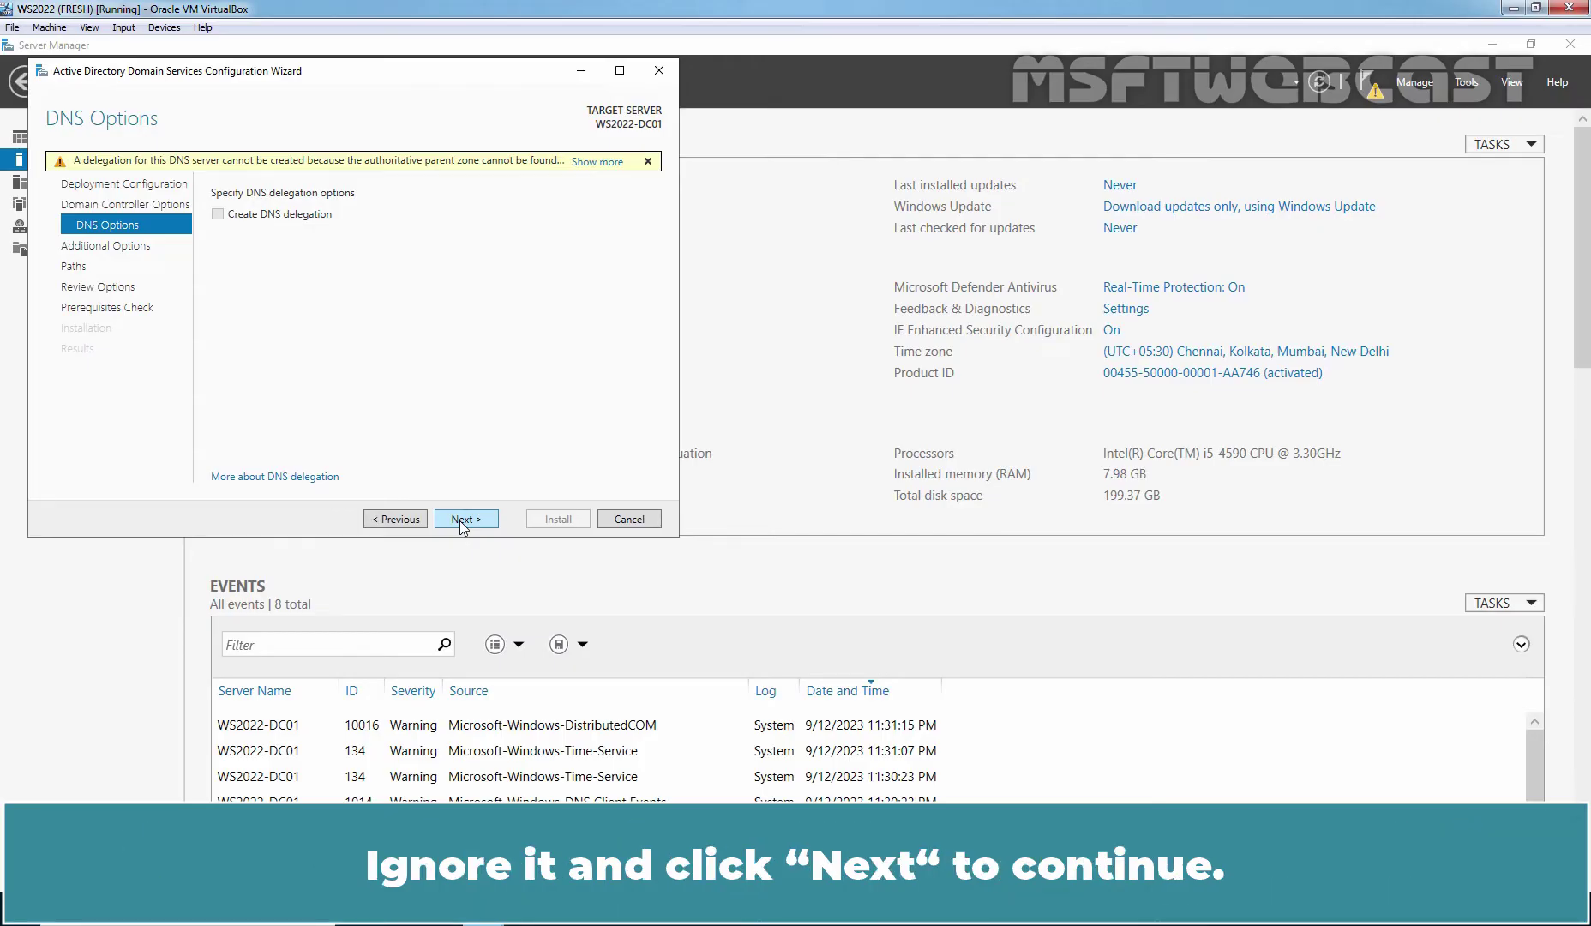
# Keep NetBIOS name MSFTWEBCAST and the default AD DS folders, then run the prerequisite checks
pyautogui.click(460, 518)
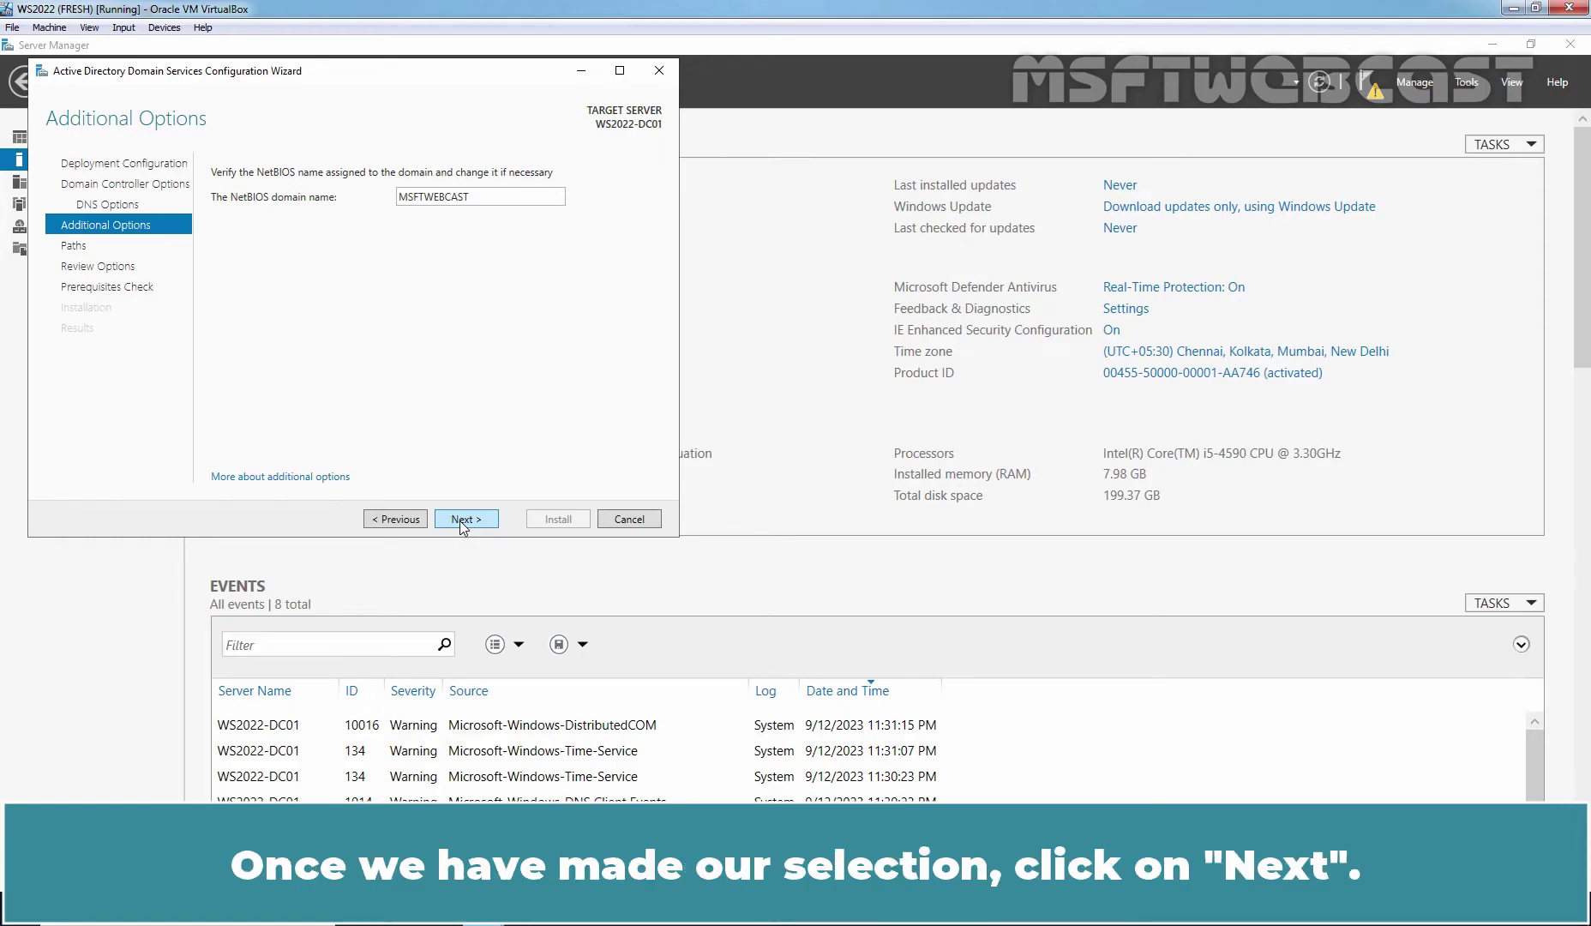
pyautogui.click(454, 524)
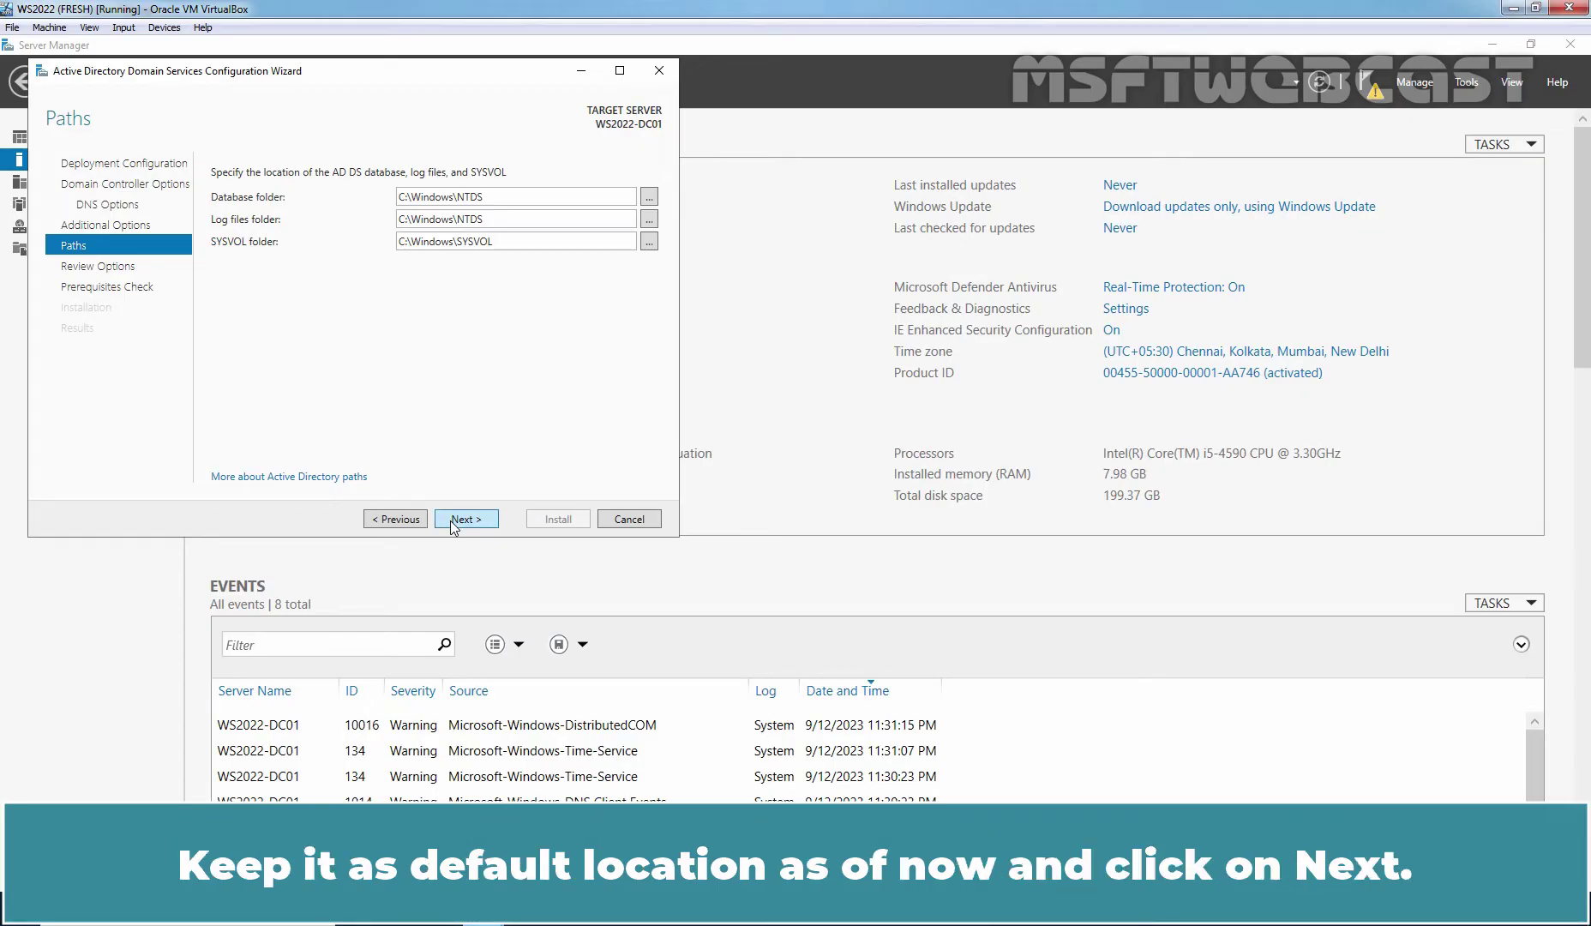
pyautogui.click(464, 518)
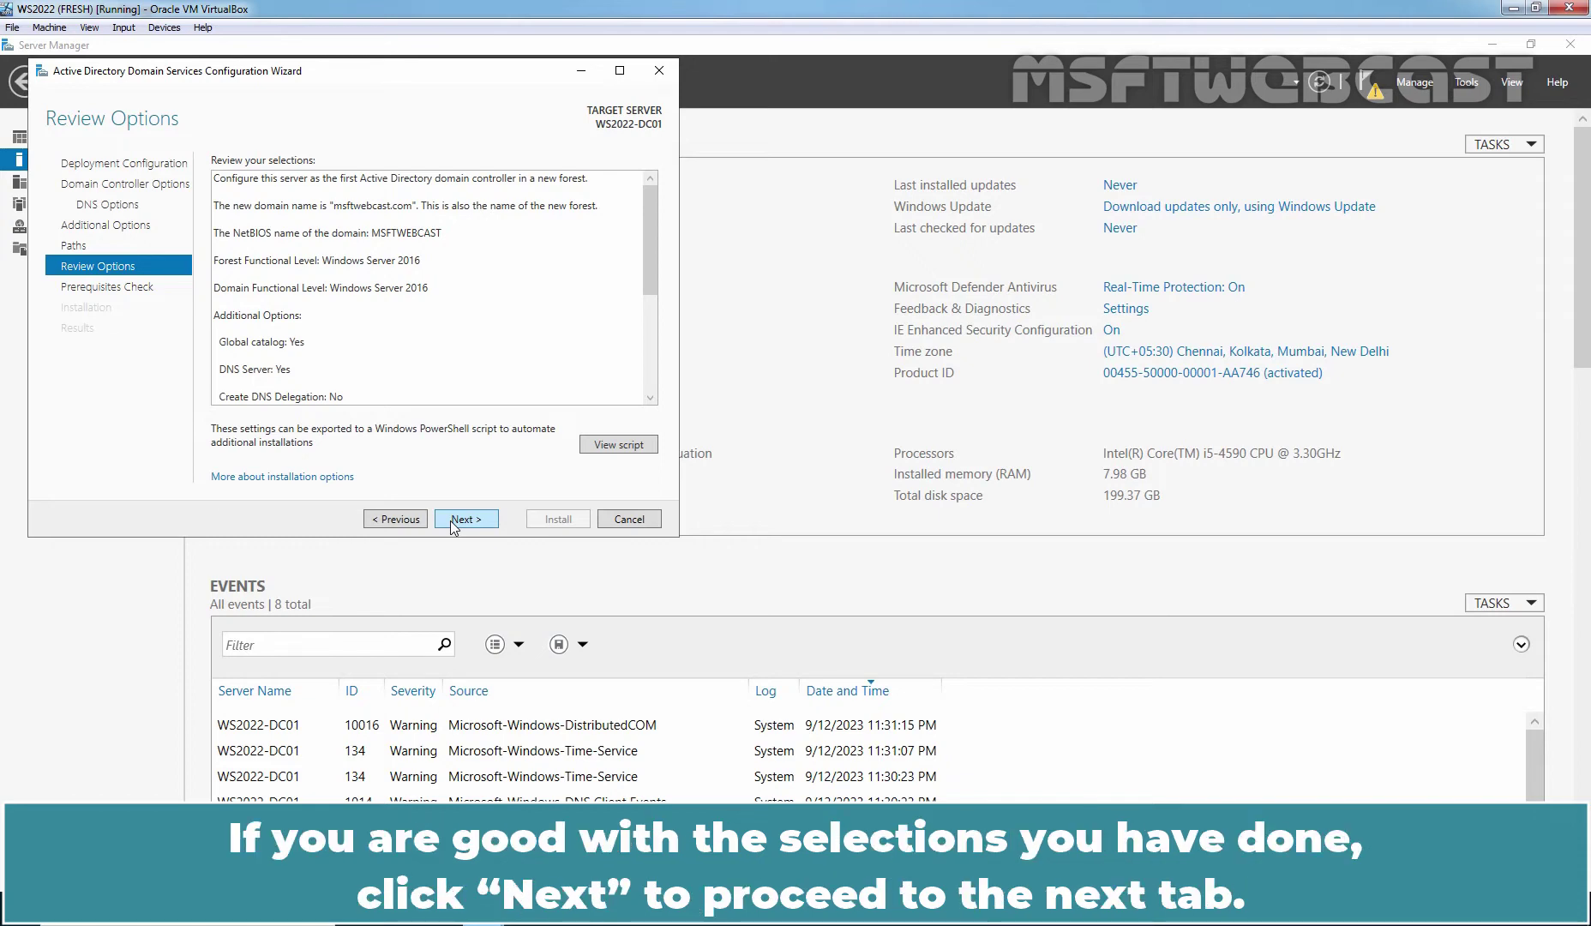
pyautogui.click(463, 519)
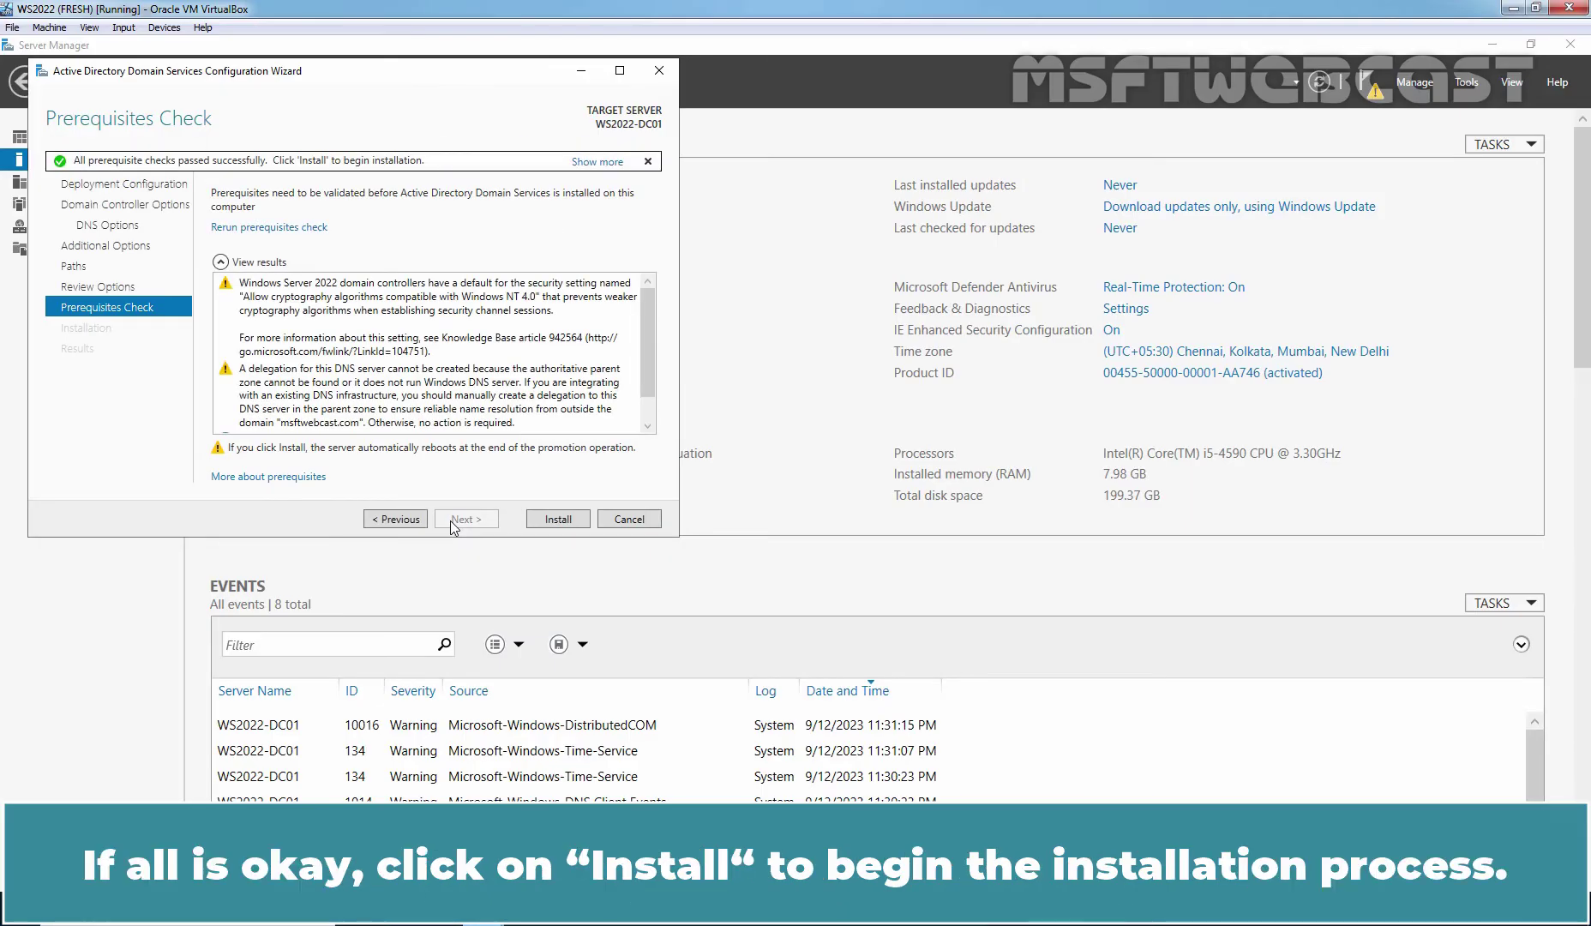
# Start the domain controller installation and let the server restart
pyautogui.click(549, 519)
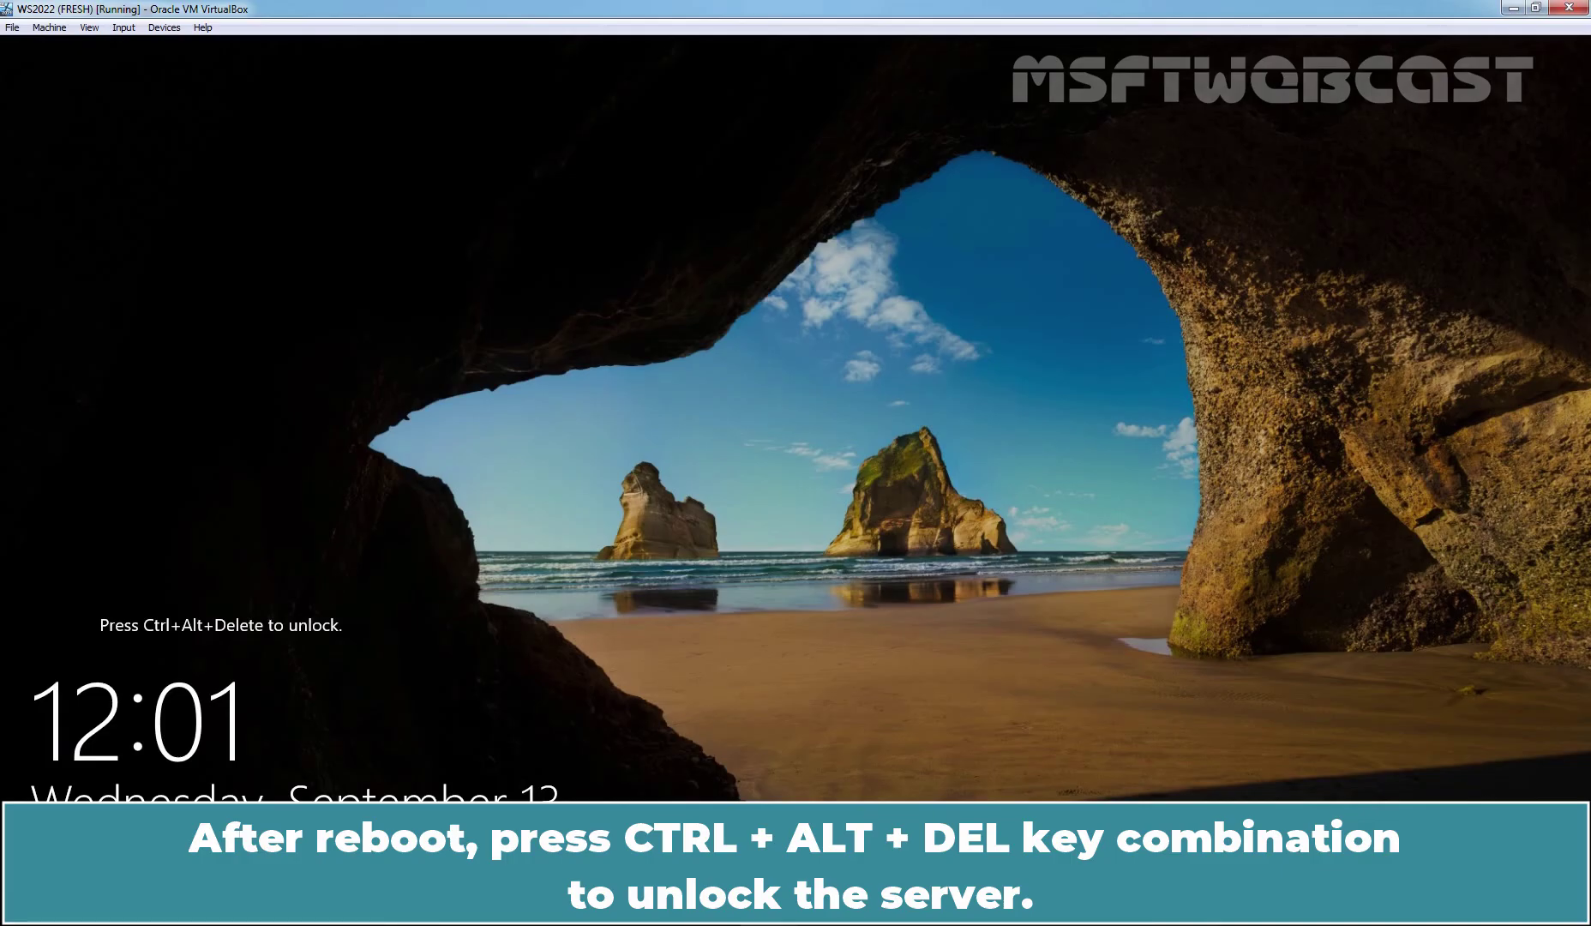
# Sign in to WS2022-DC01 as the domain Administrator with the account password
pyautogui.hotkey('ctrl', 'alt', 'Delete')
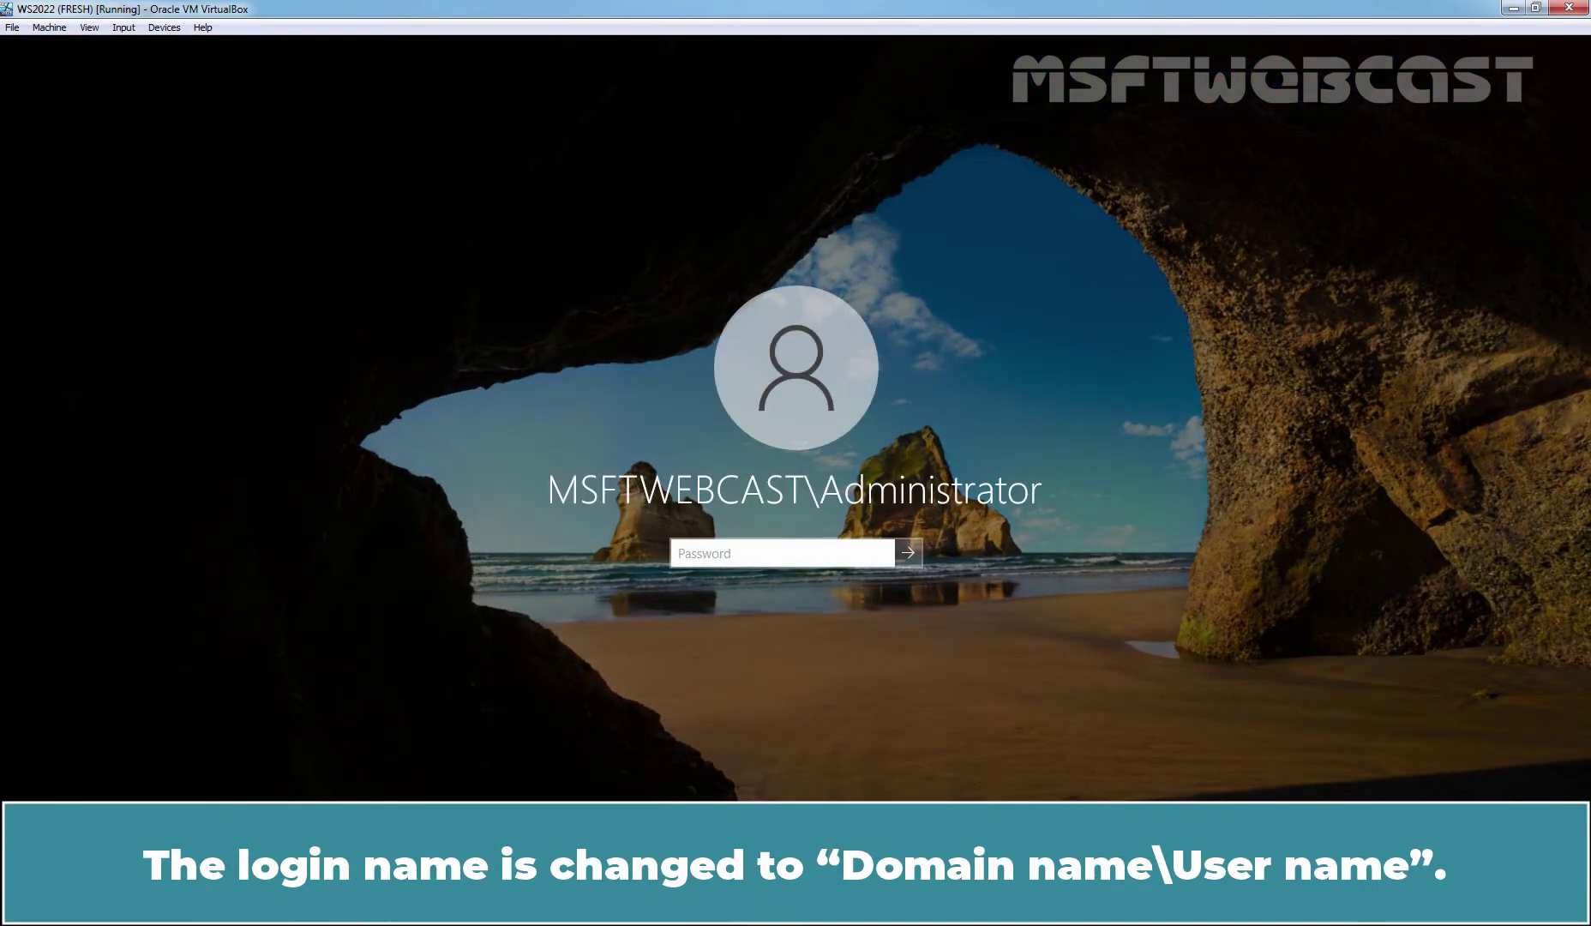
pyautogui.write('•••••••')
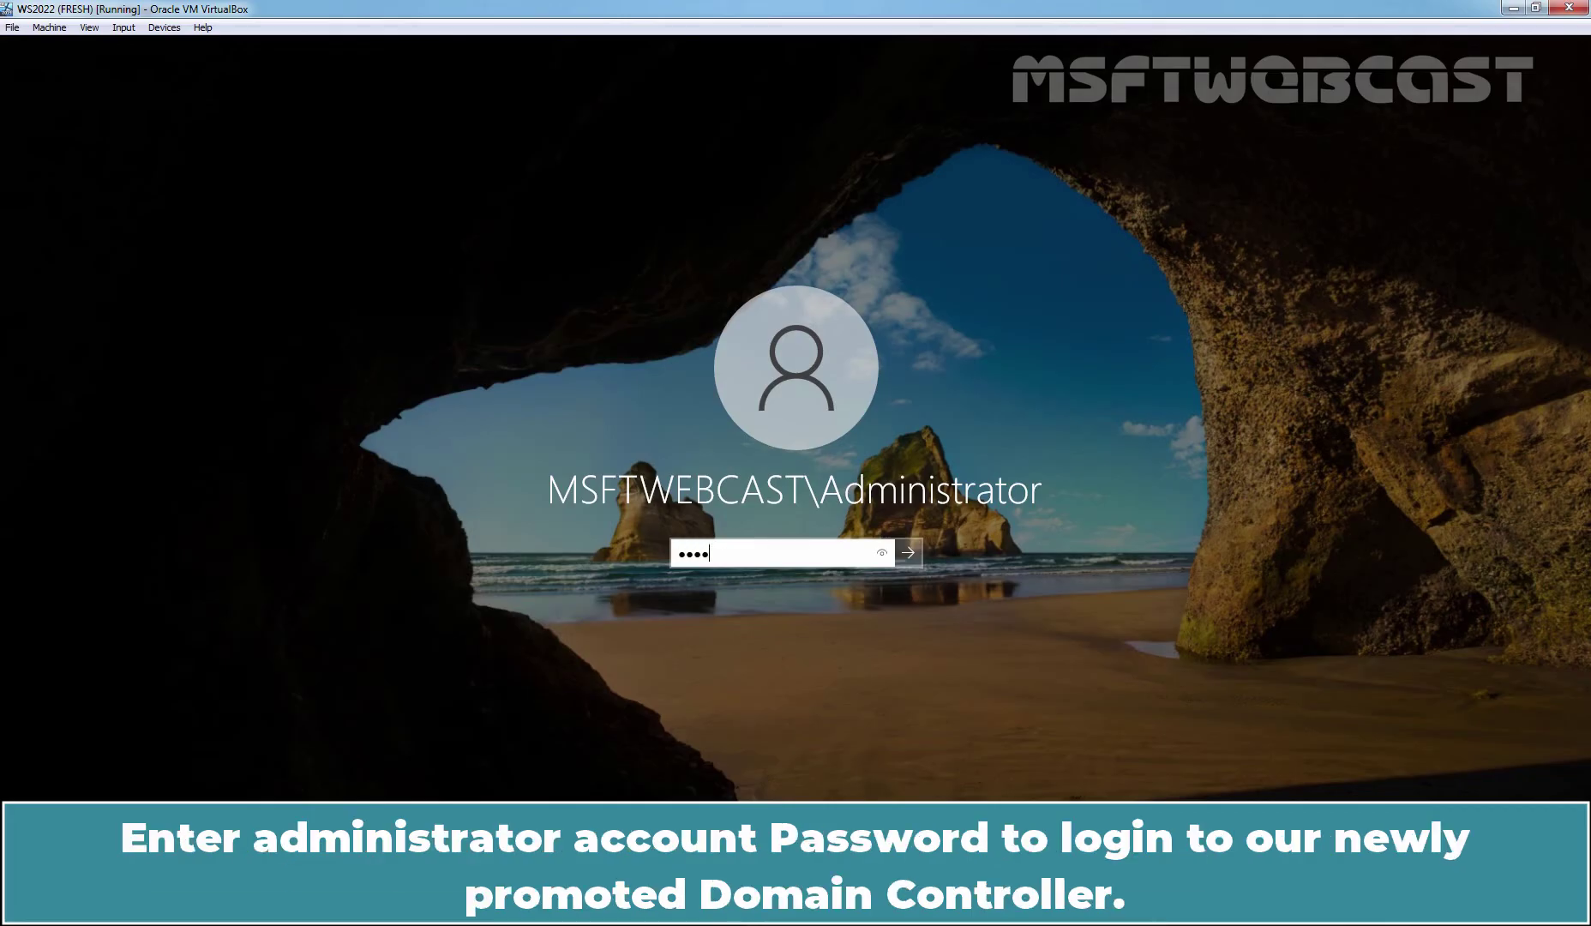
pyautogui.write('••')
pyautogui.press('Return')
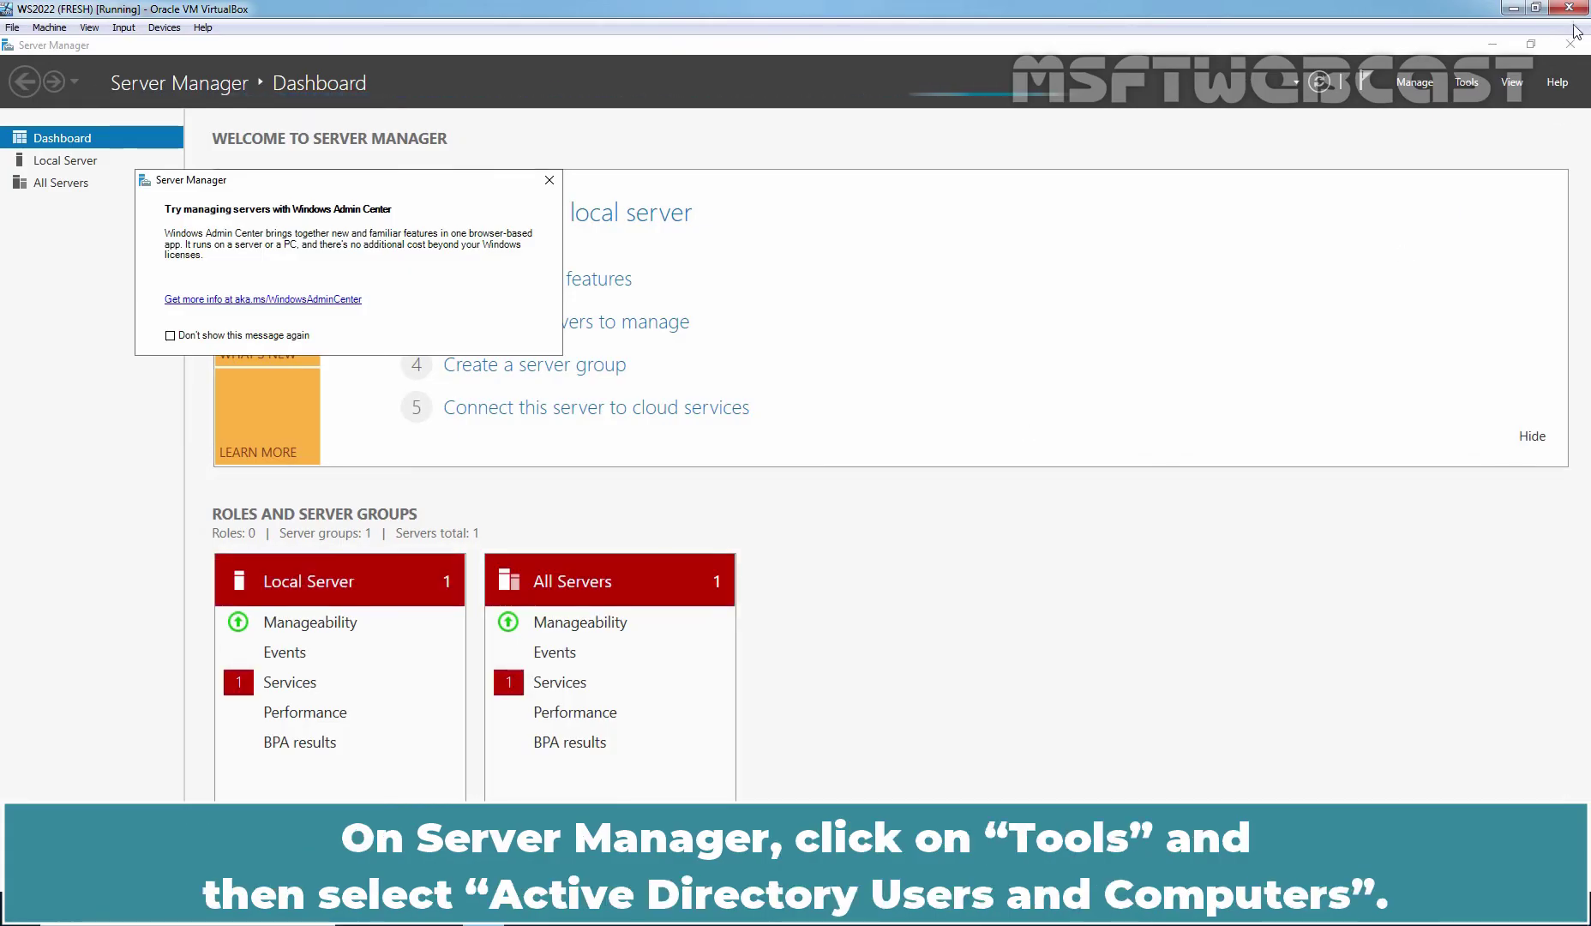
# Open Active Directory Users and Computers and view msftwebcast.com's Domain Controllers OU, which lists WS2022-DC01
pyautogui.click(1464, 86)
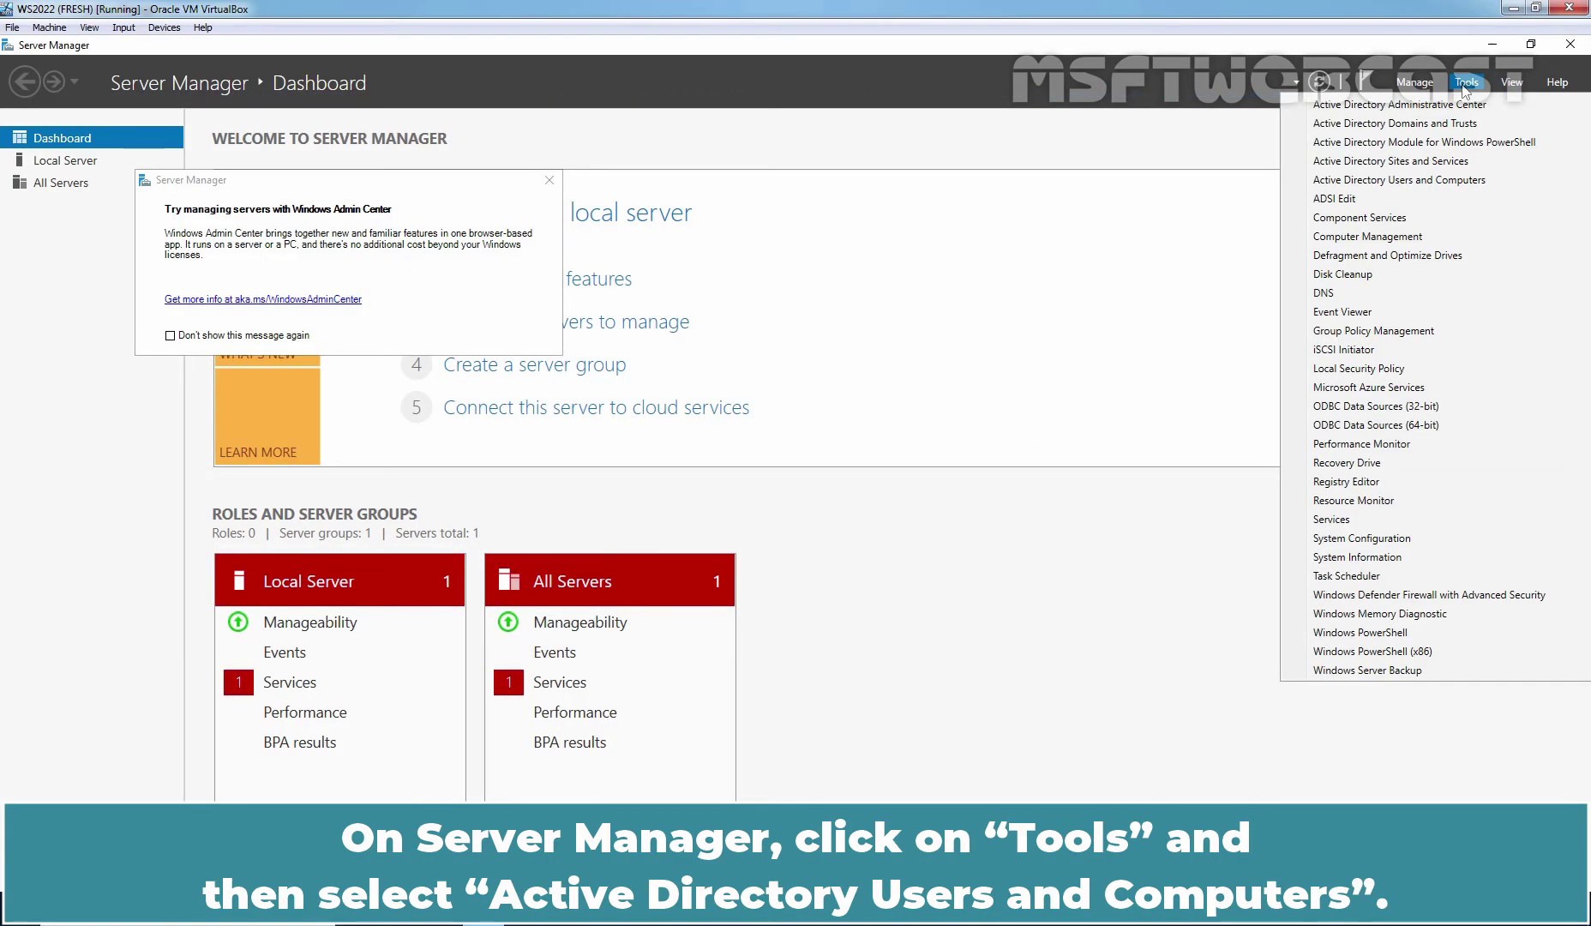
pyautogui.click(1439, 180)
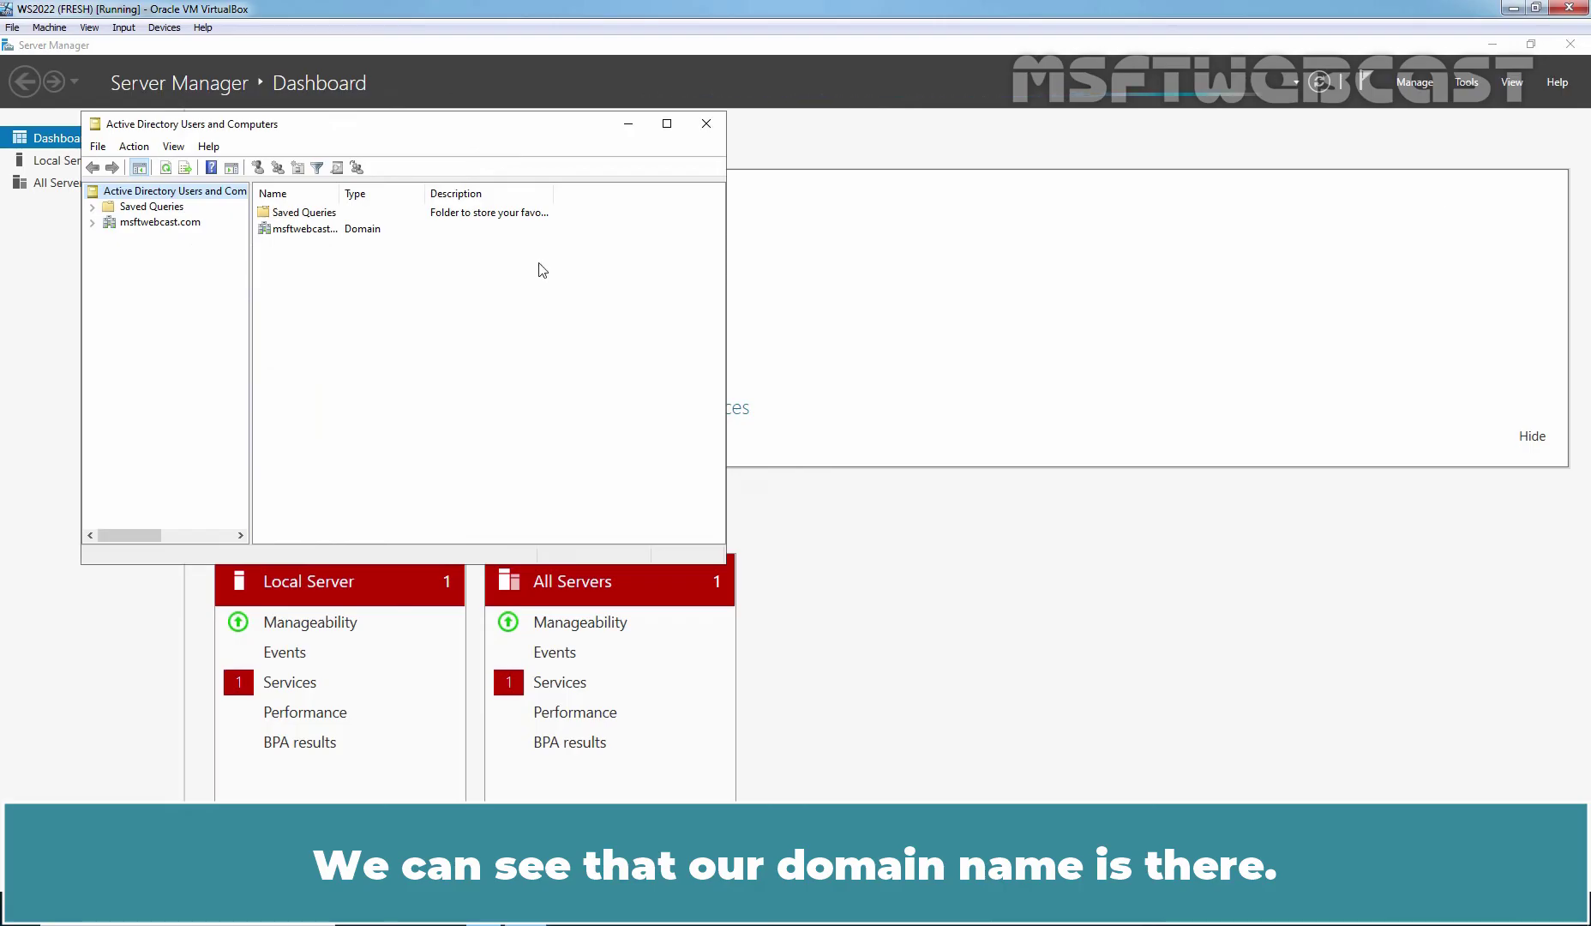
pyautogui.click(178, 223)
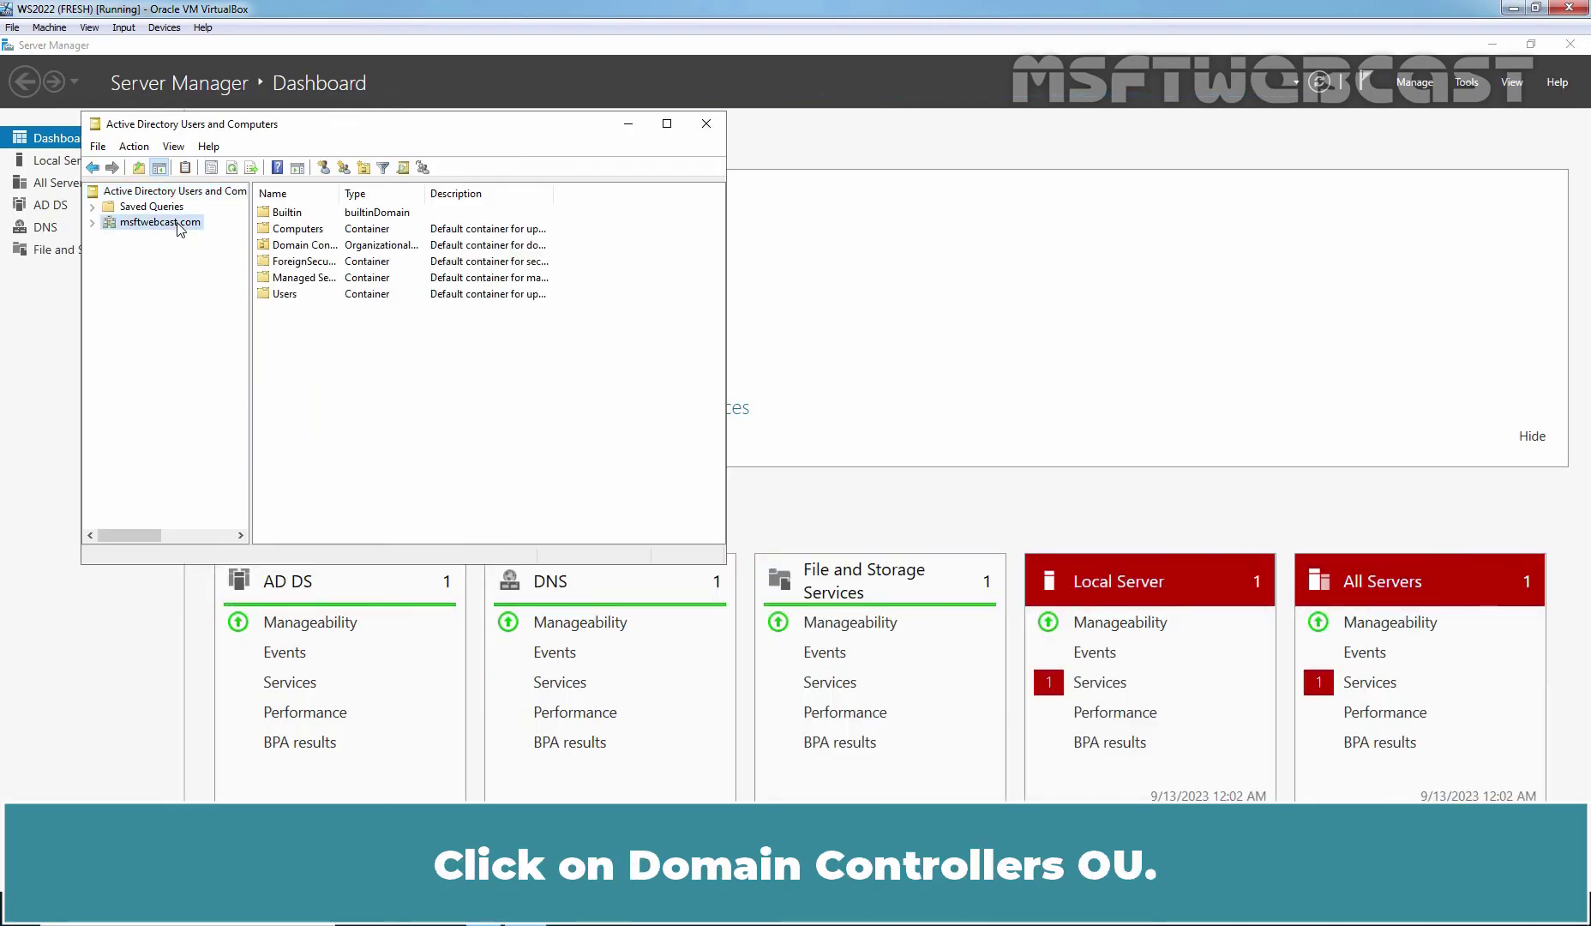
pyautogui.doubleClick(177, 224)
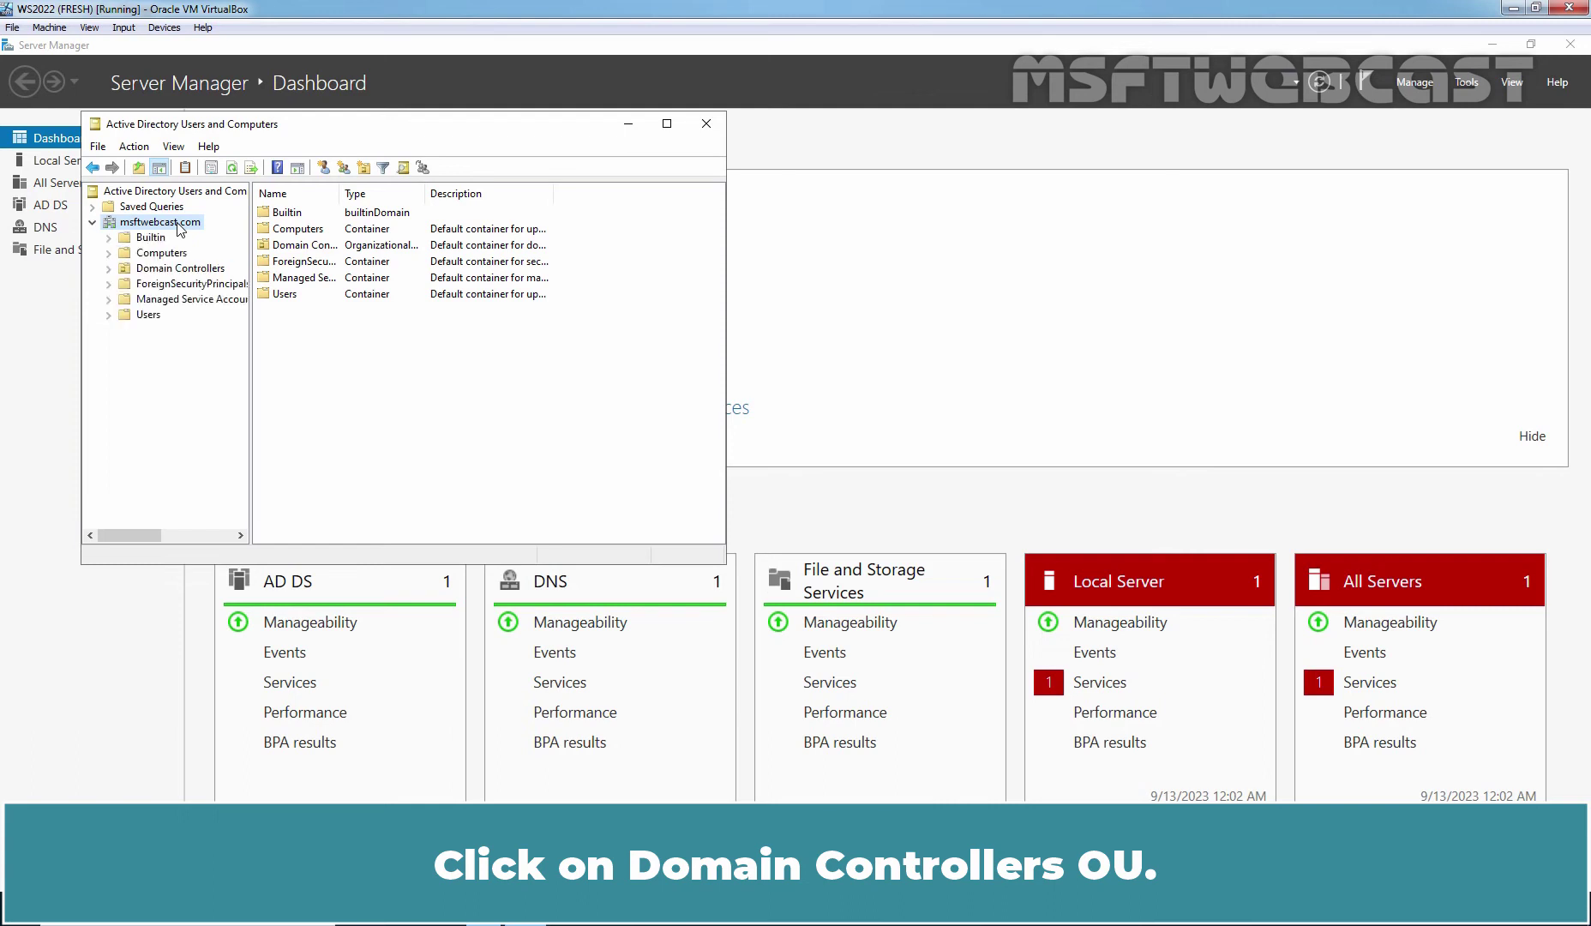
pyautogui.click(171, 269)
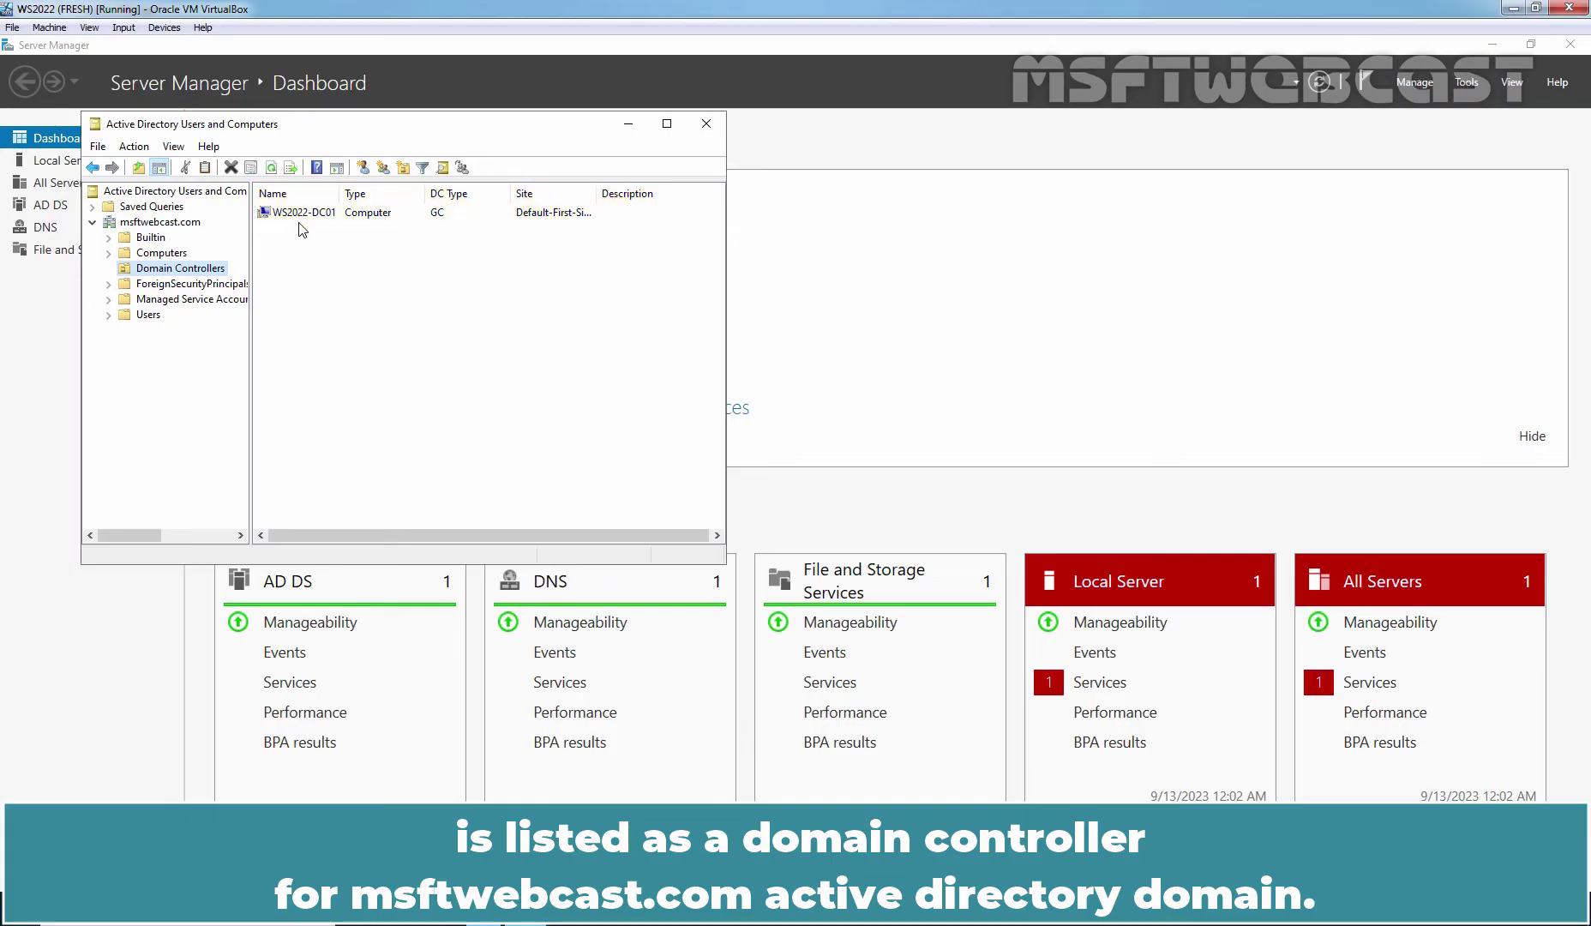
# Open DNS Manager with WS2022-DC01's Forward Lookup Zones expanded
pyautogui.click(627, 125)
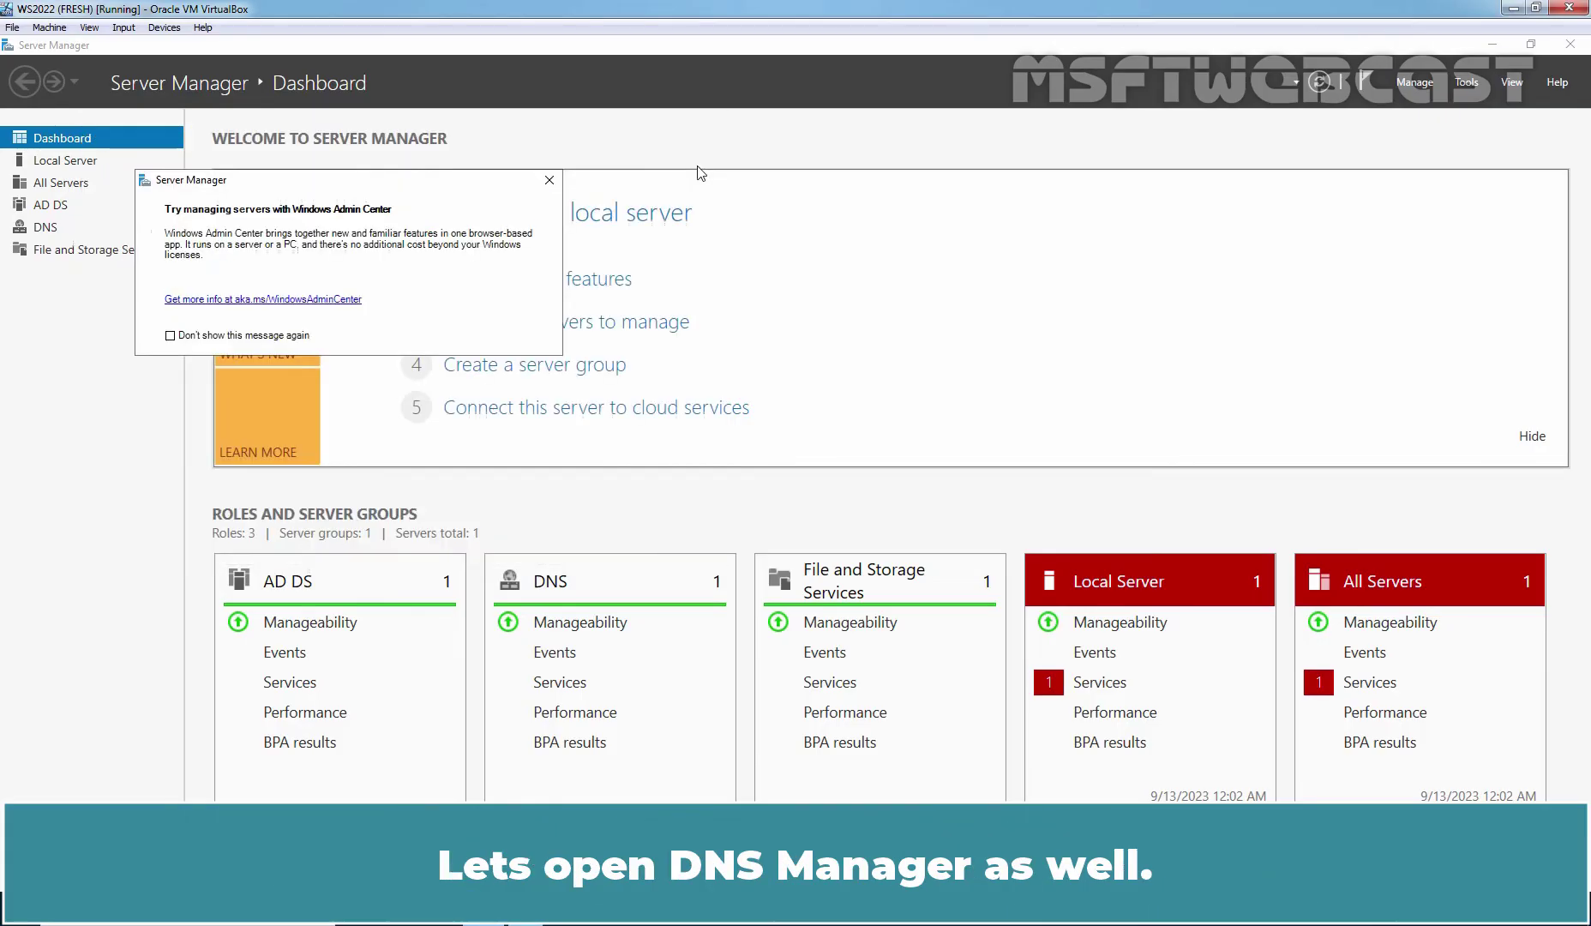
pyautogui.click(1467, 82)
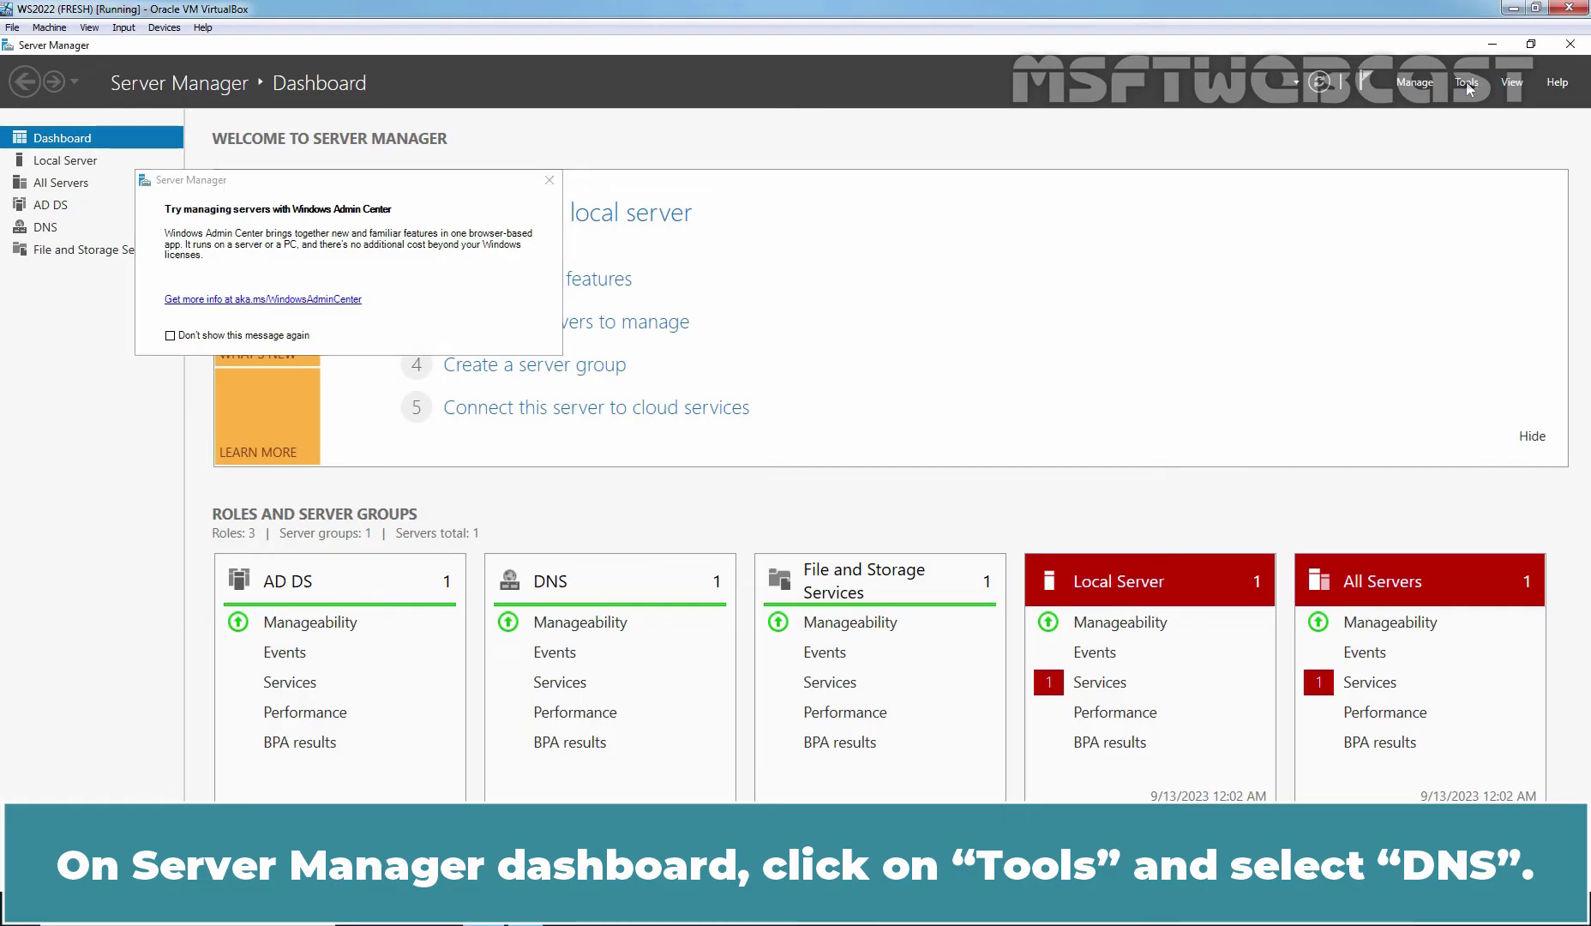
pyautogui.click(1327, 294)
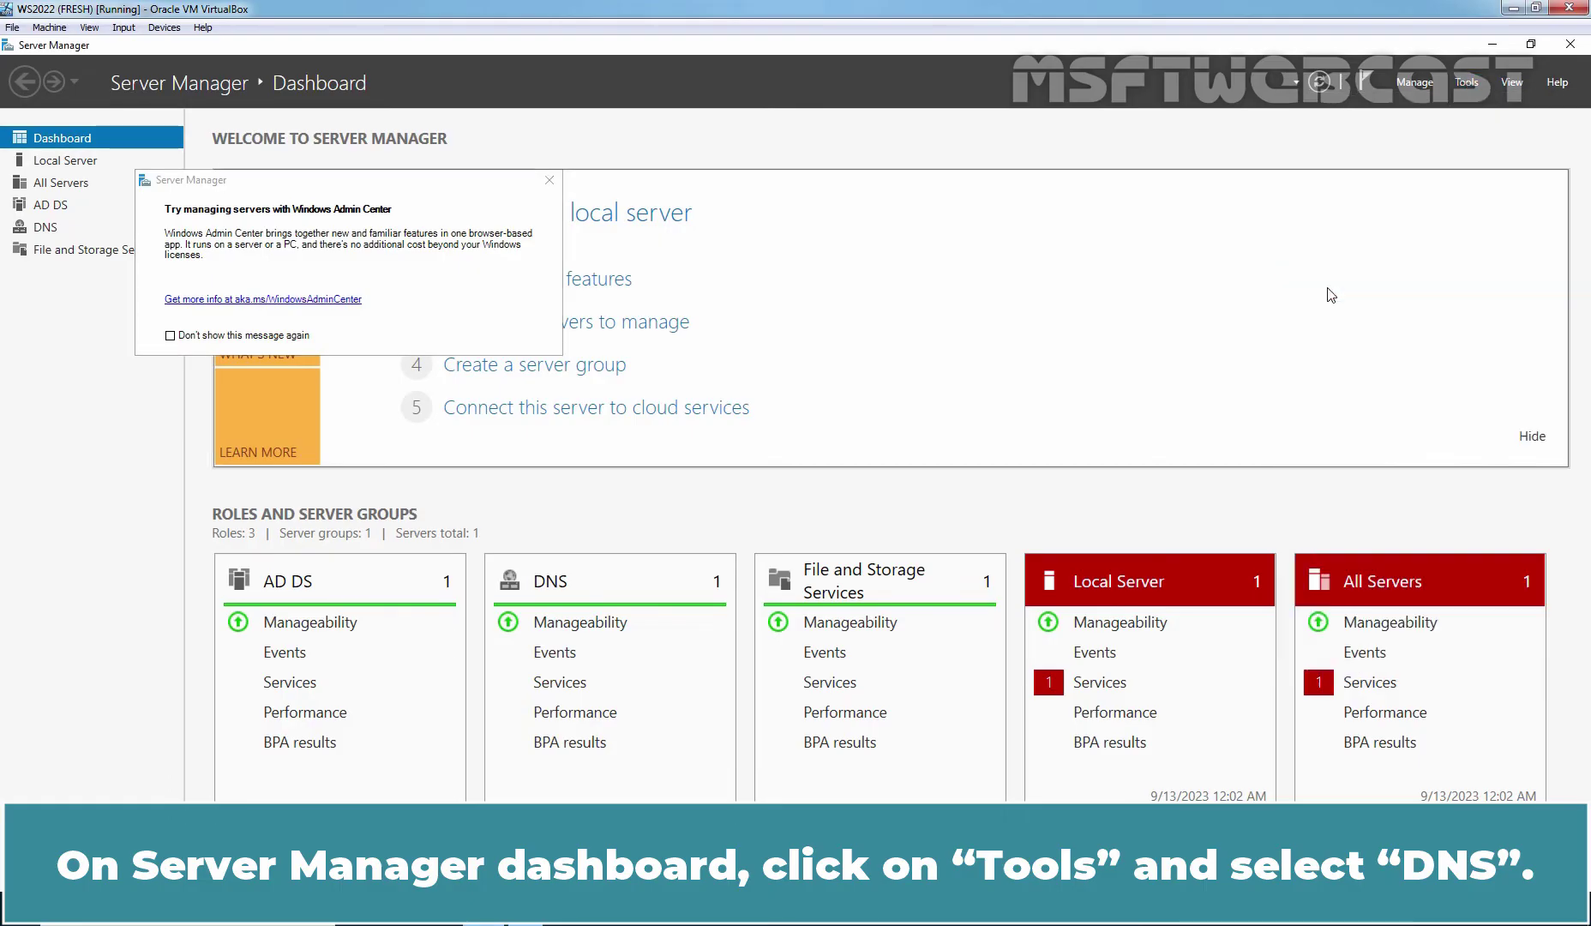
pyautogui.click(139, 169)
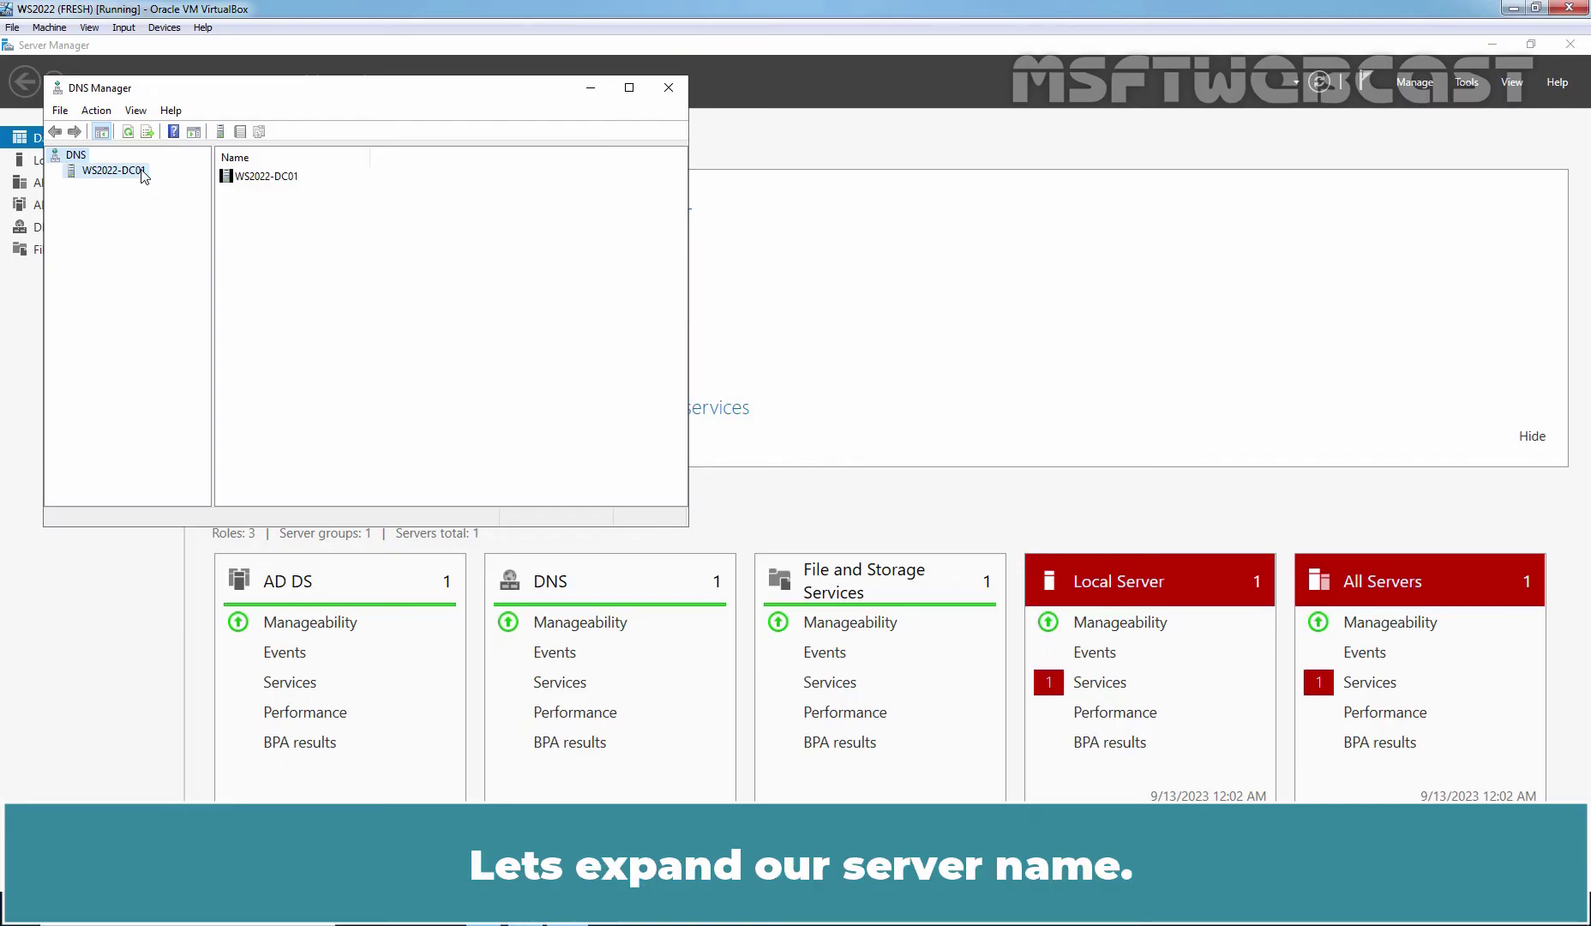
pyautogui.doubleClick(120, 174)
pyautogui.doubleClick(130, 186)
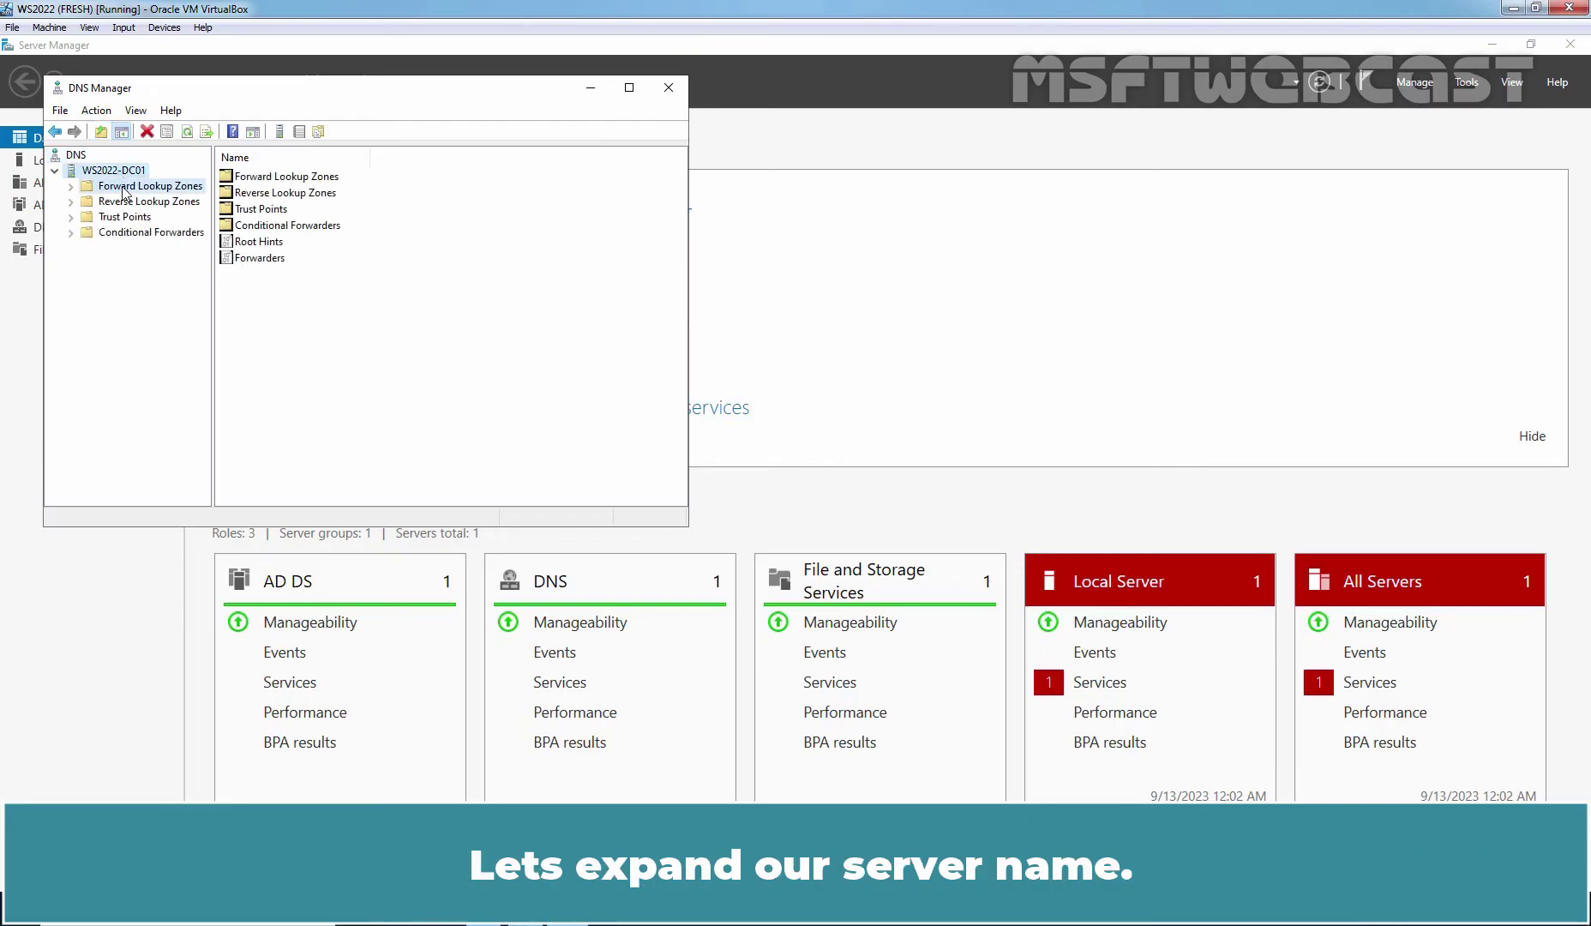
# Widen the tree pane, window and Type column, then select the empty Reverse Lookup Zones
pyautogui.moveTo(213, 250); pyautogui.dragTo(260, 250)
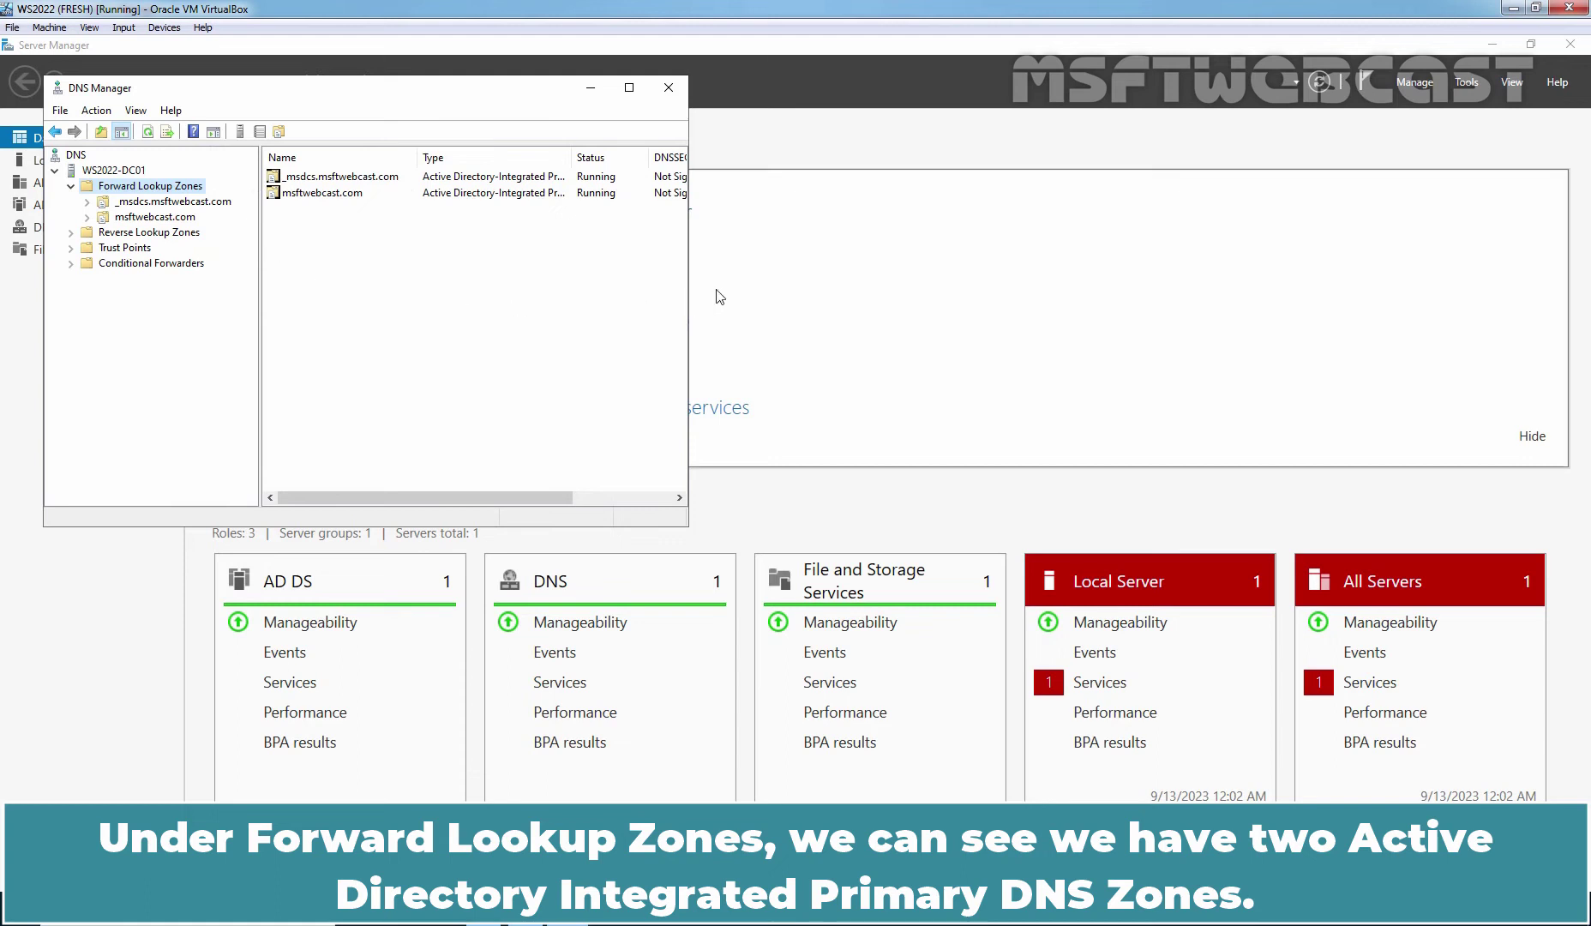
pyautogui.moveTo(690, 282); pyautogui.dragTo(857, 288)
pyautogui.doubleClick(571, 156)
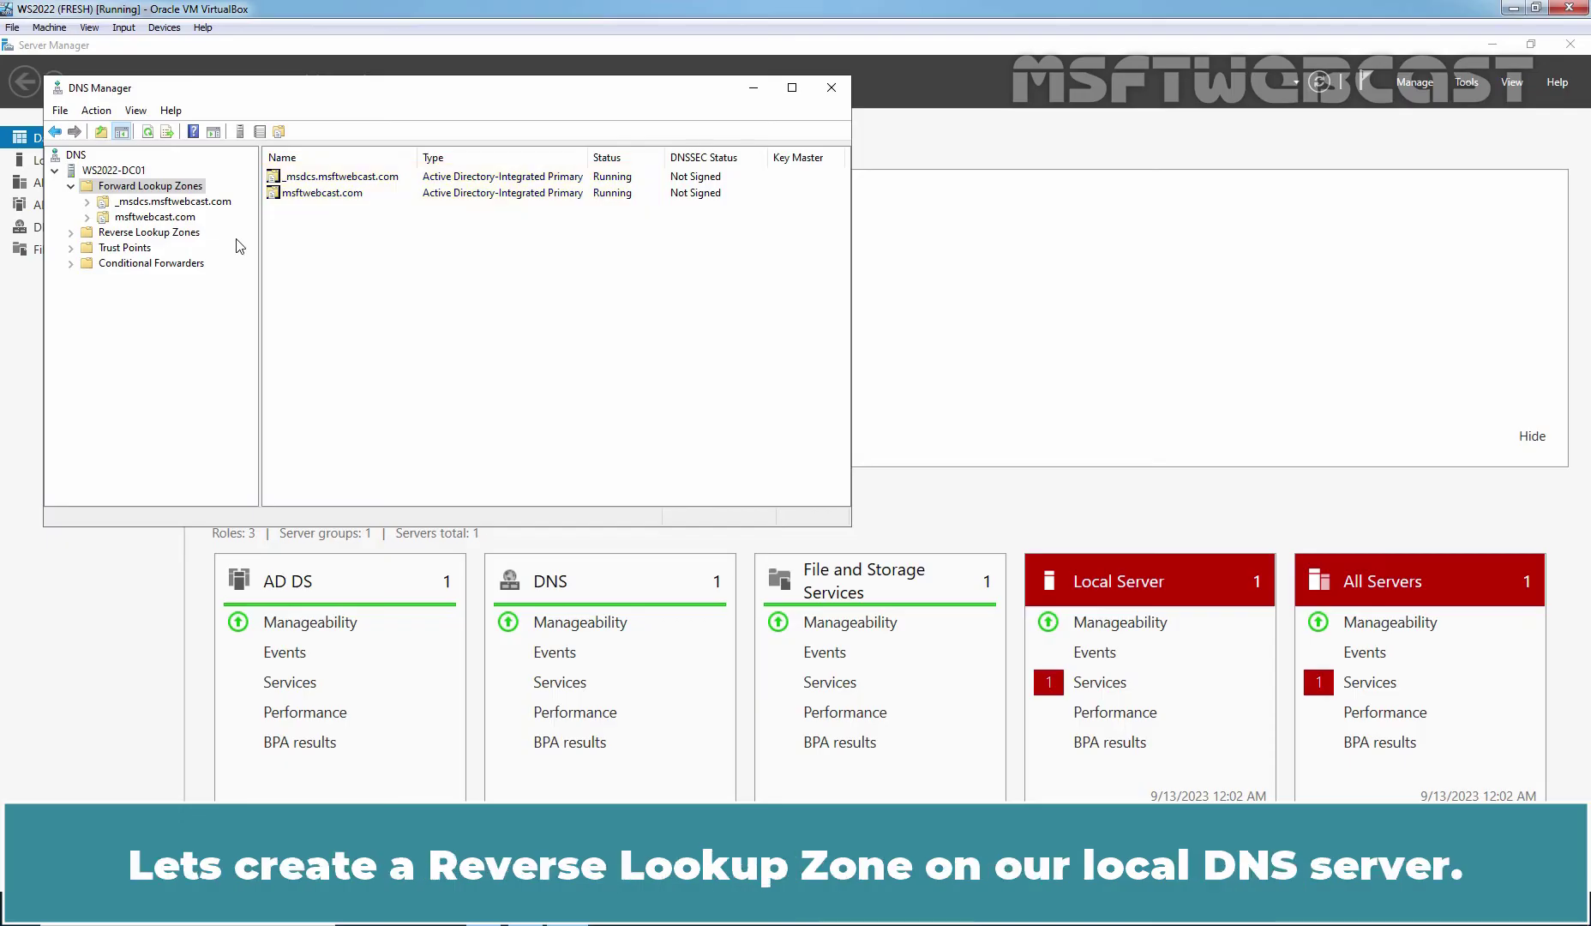
pyautogui.click(133, 234)
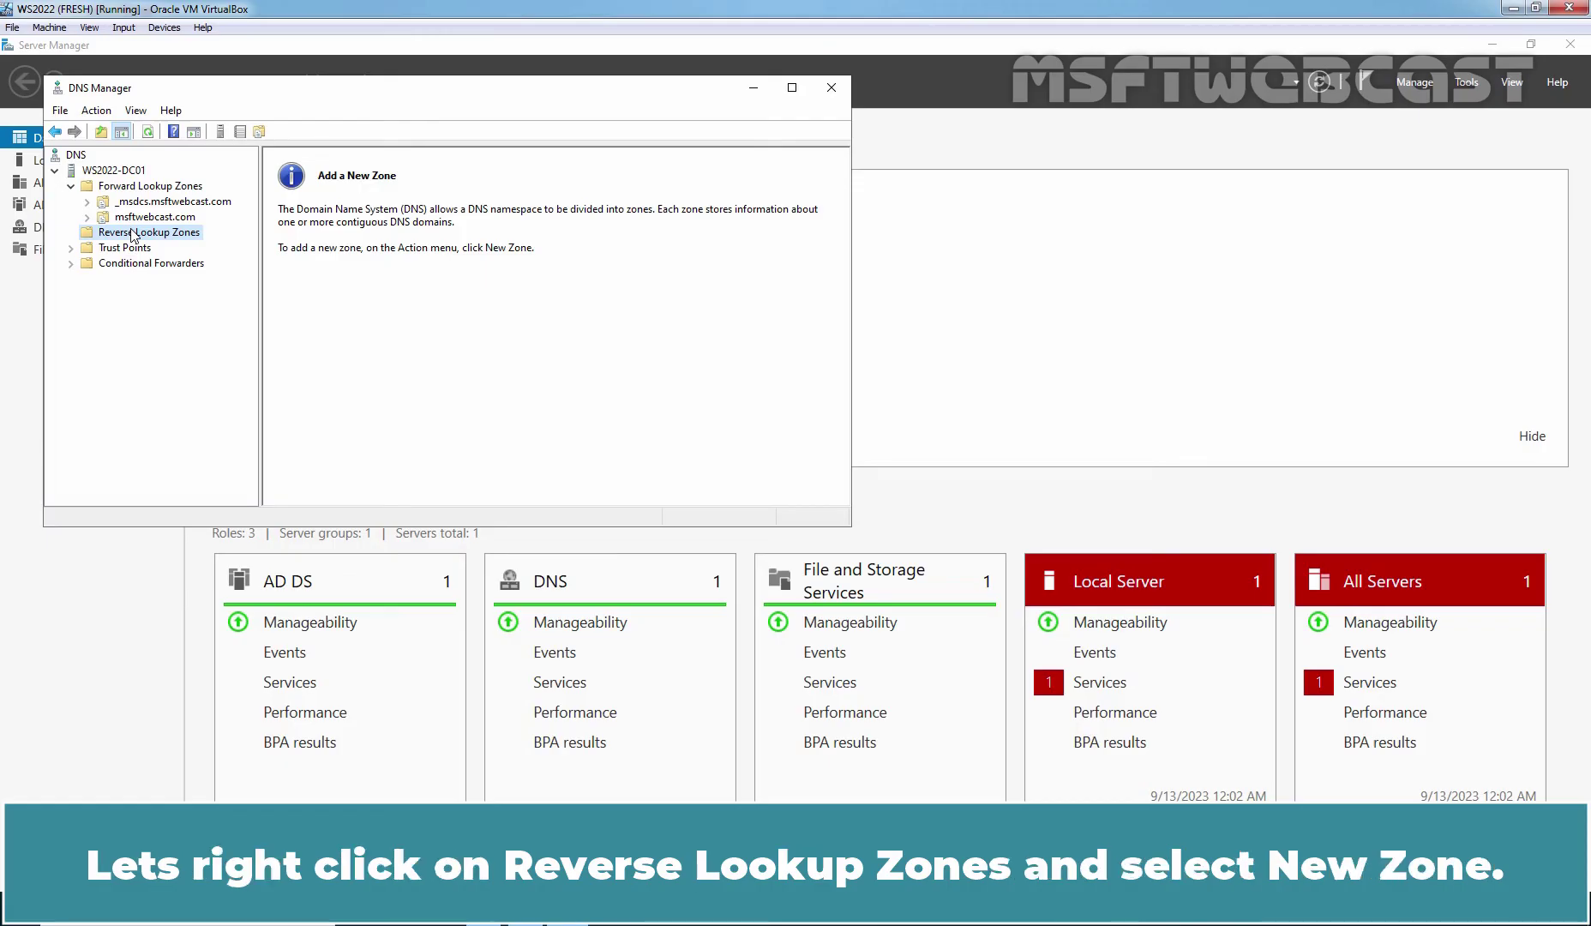
# Begin a new IPv4 reverse zone, AD-integrated primary, replicated to all domain DNS servers
pyautogui.rightClick(133, 235)
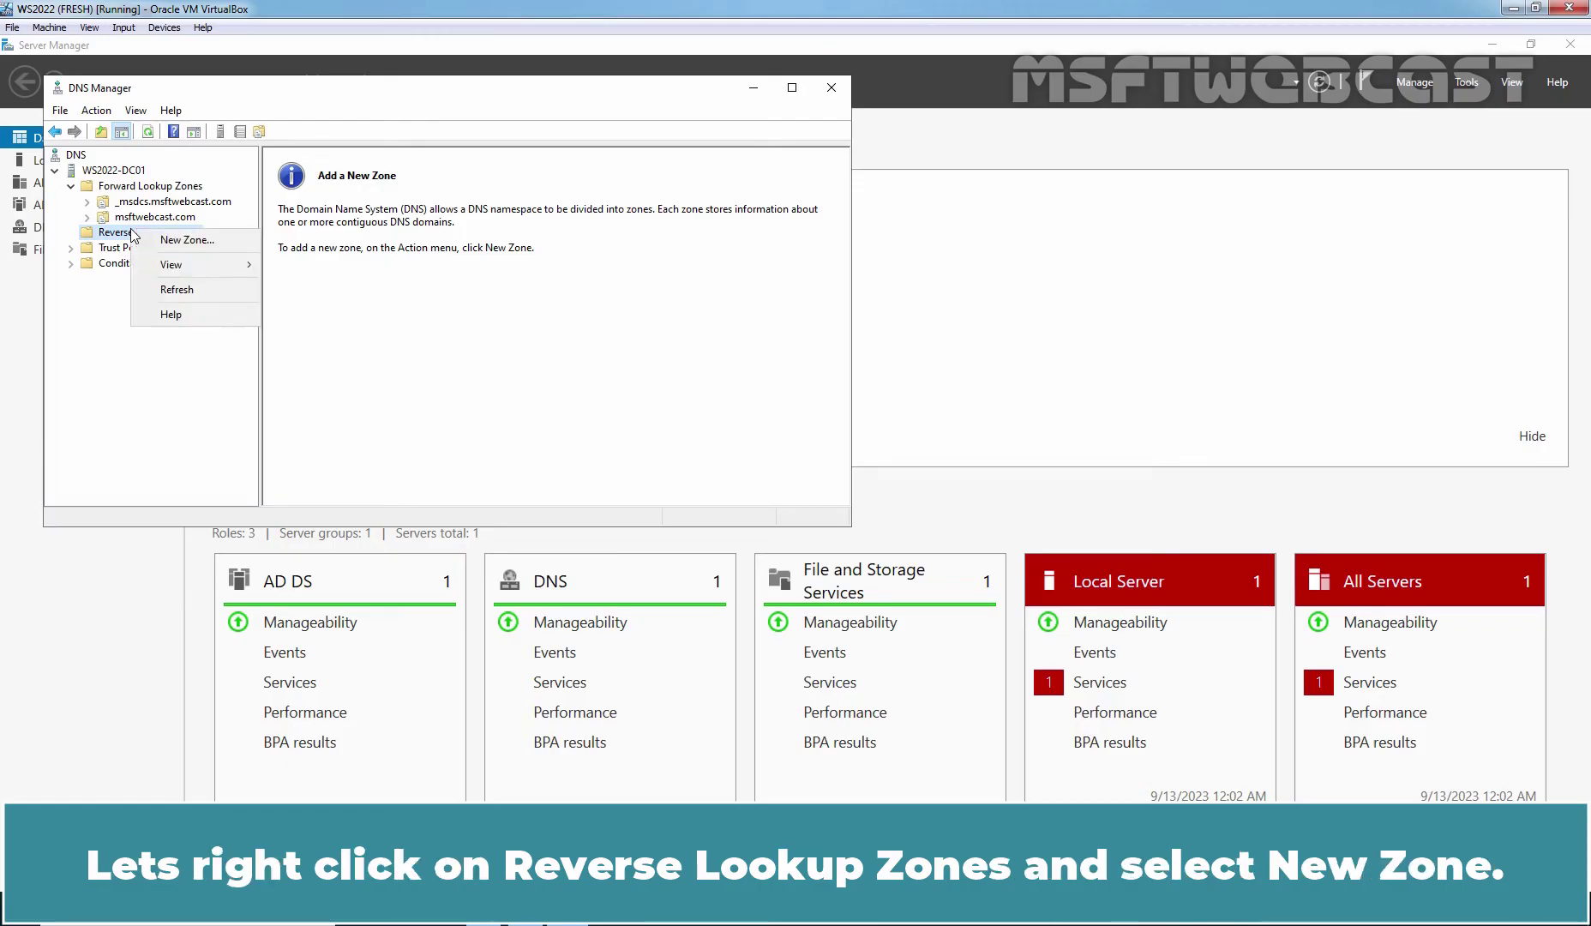
pyautogui.click(185, 241)
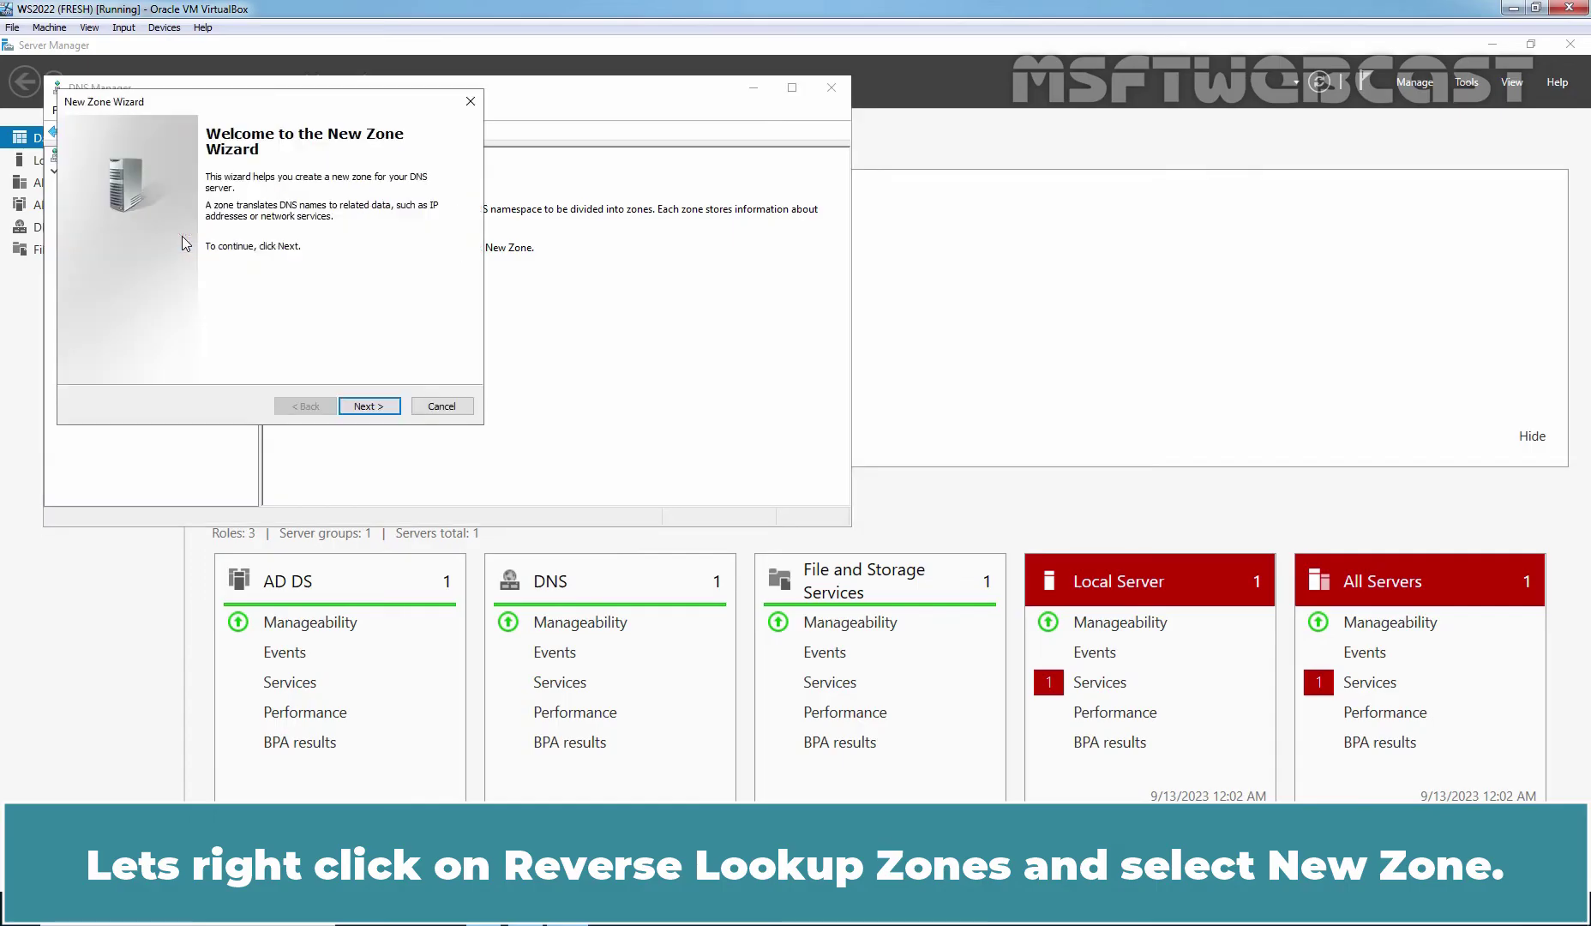
pyautogui.click(363, 409)
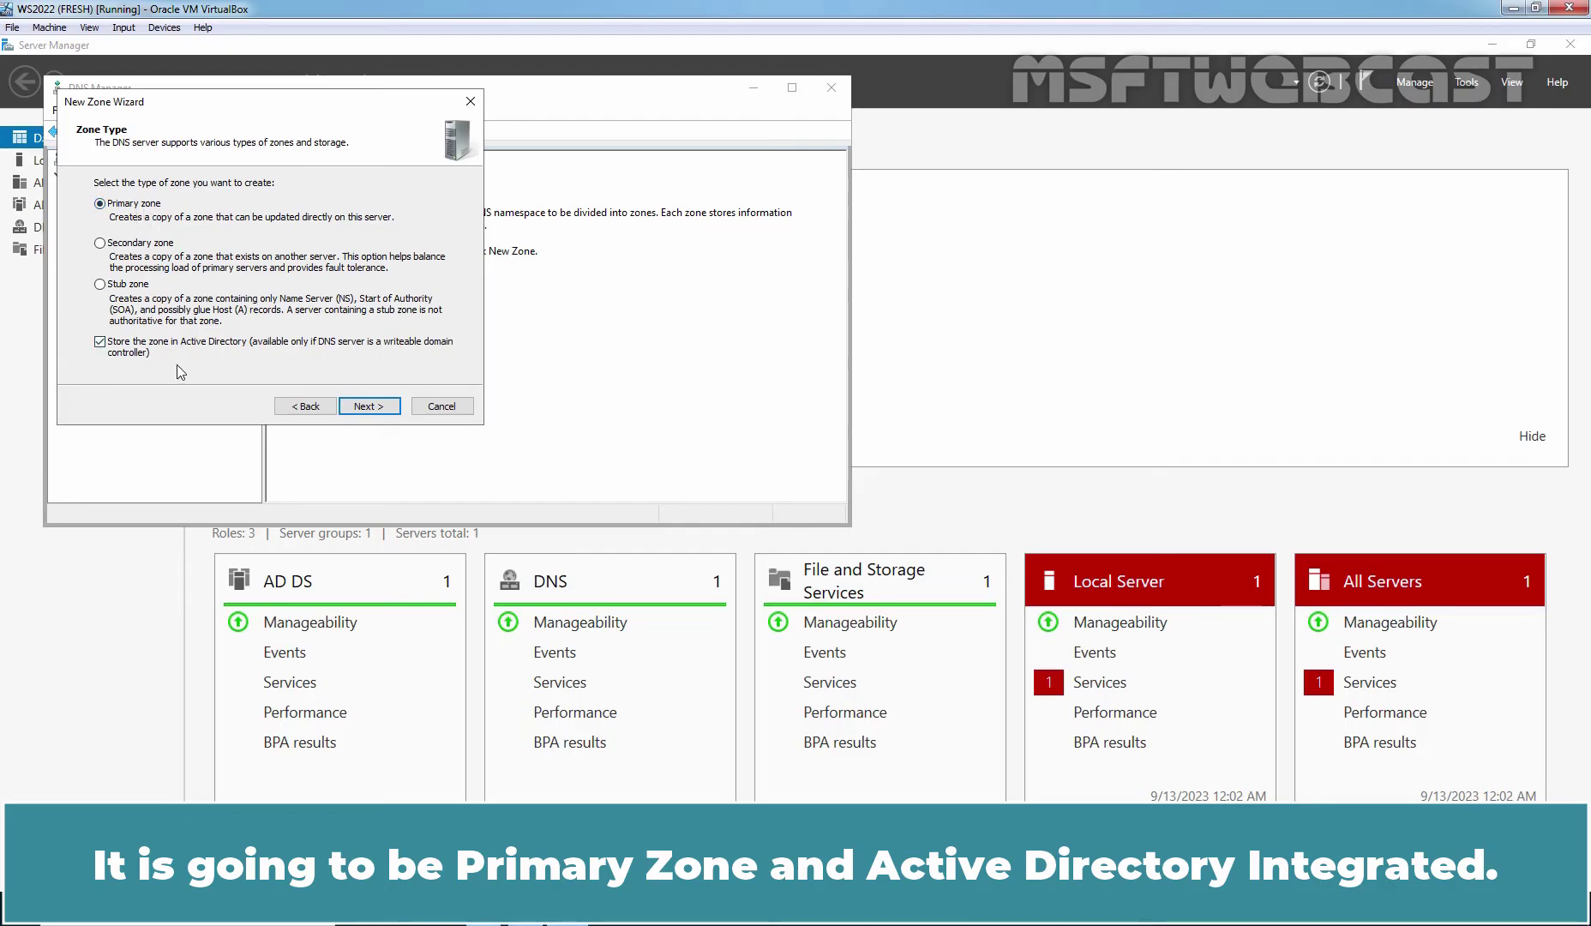
pyautogui.click(364, 407)
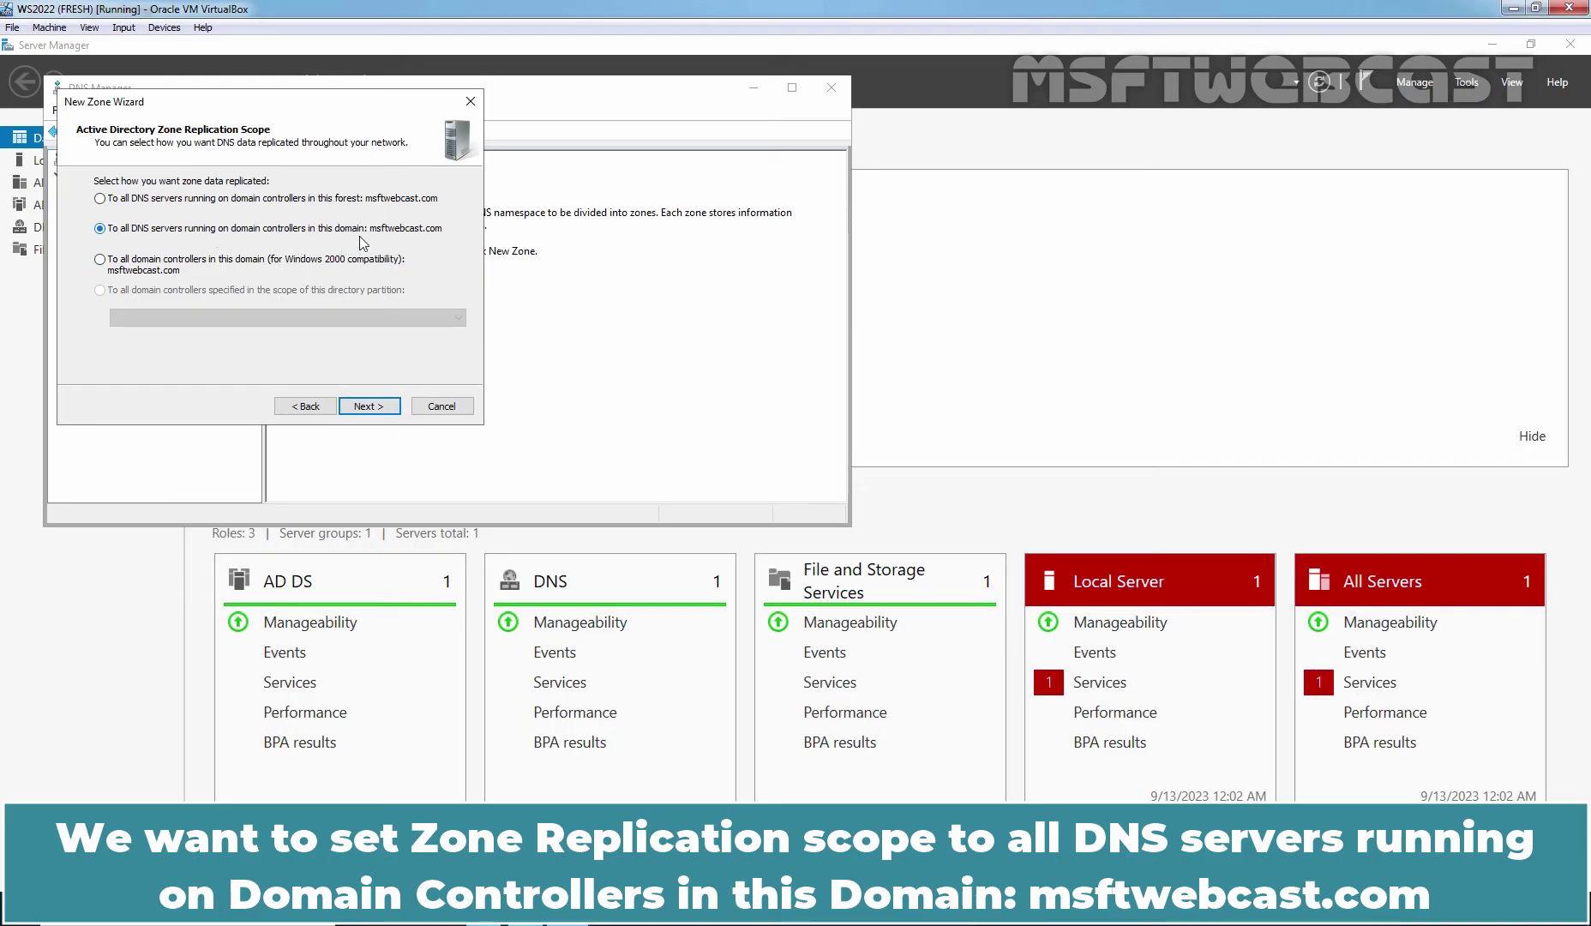
pyautogui.click(371, 406)
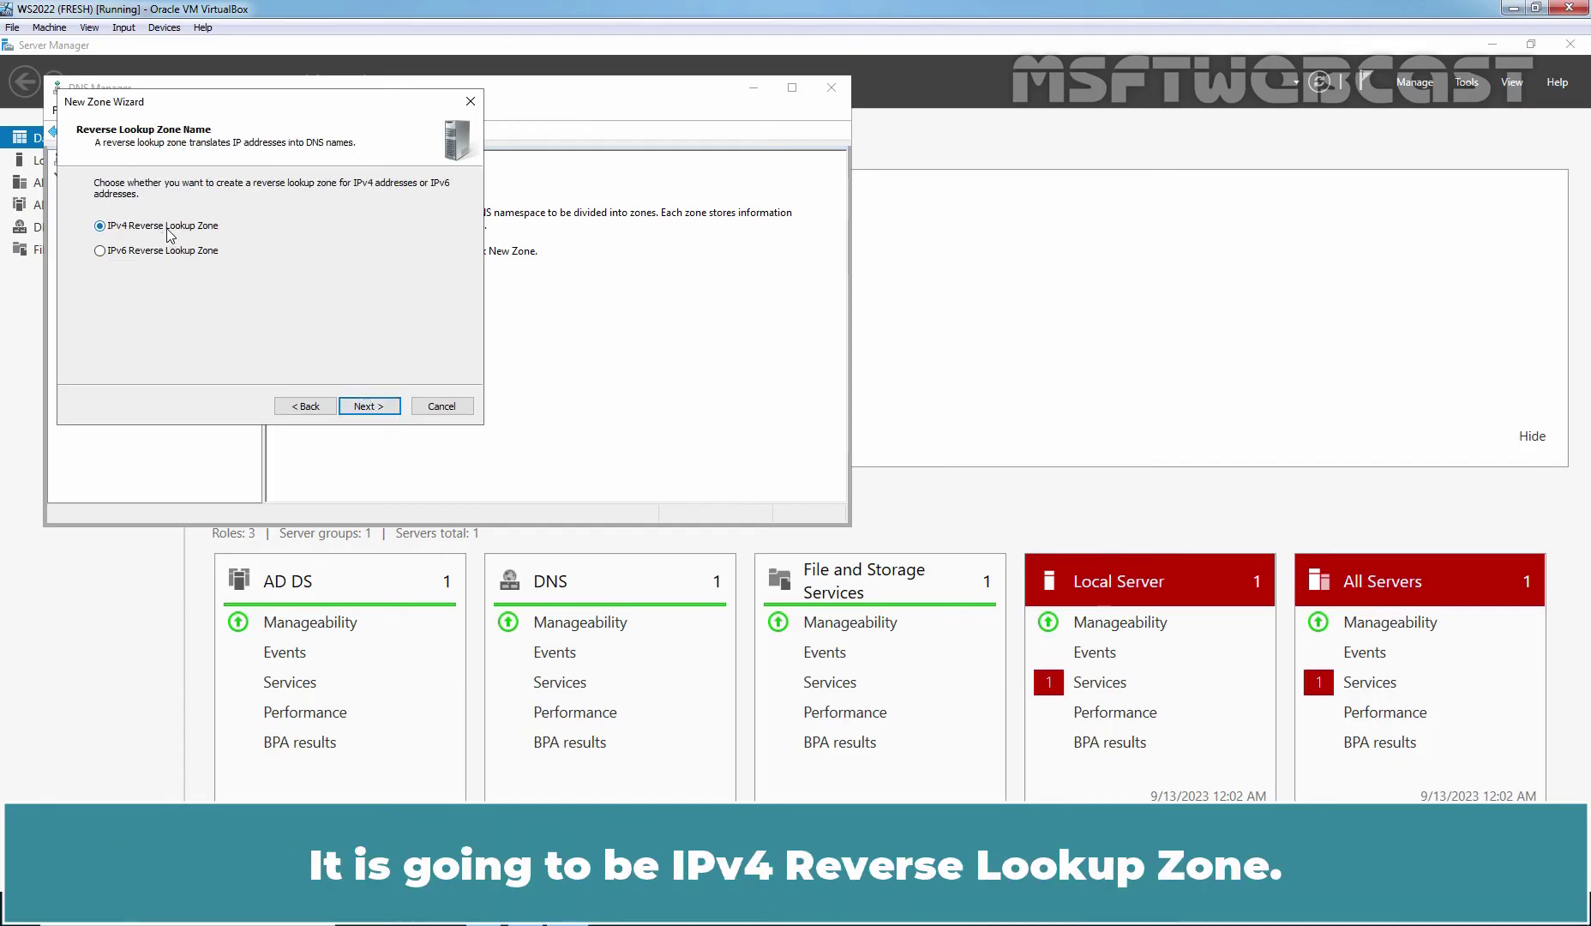
pyautogui.click(369, 406)
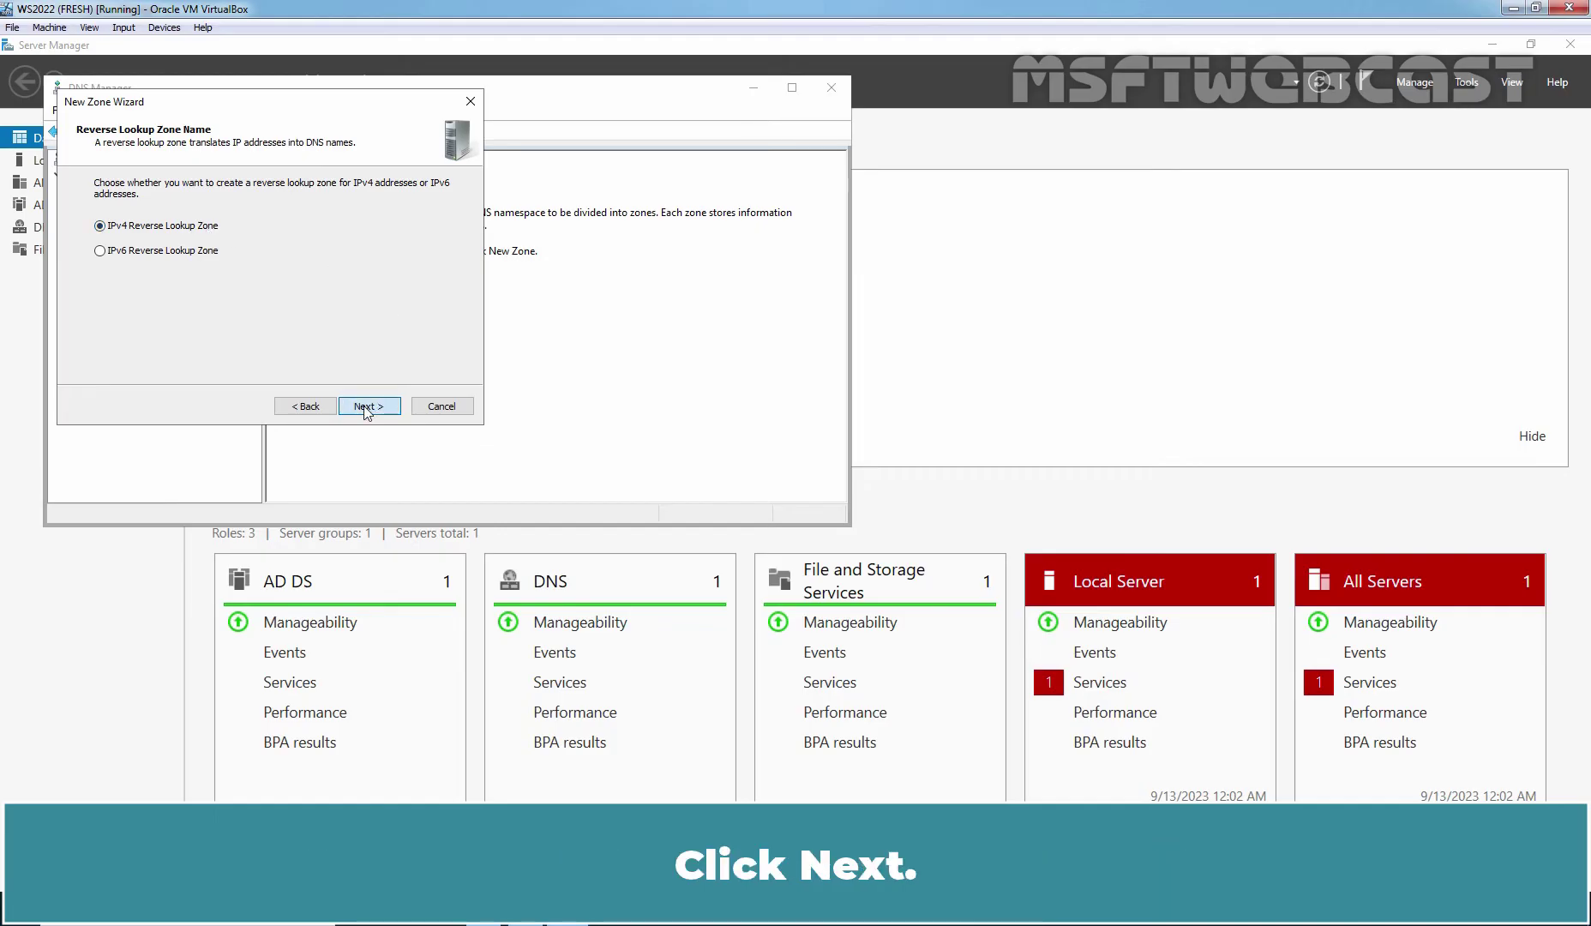
# Use network ID 172.18.72 with secure-only updates, then open 72.18.172.in-addr.arpa
pyautogui.click(121, 218)
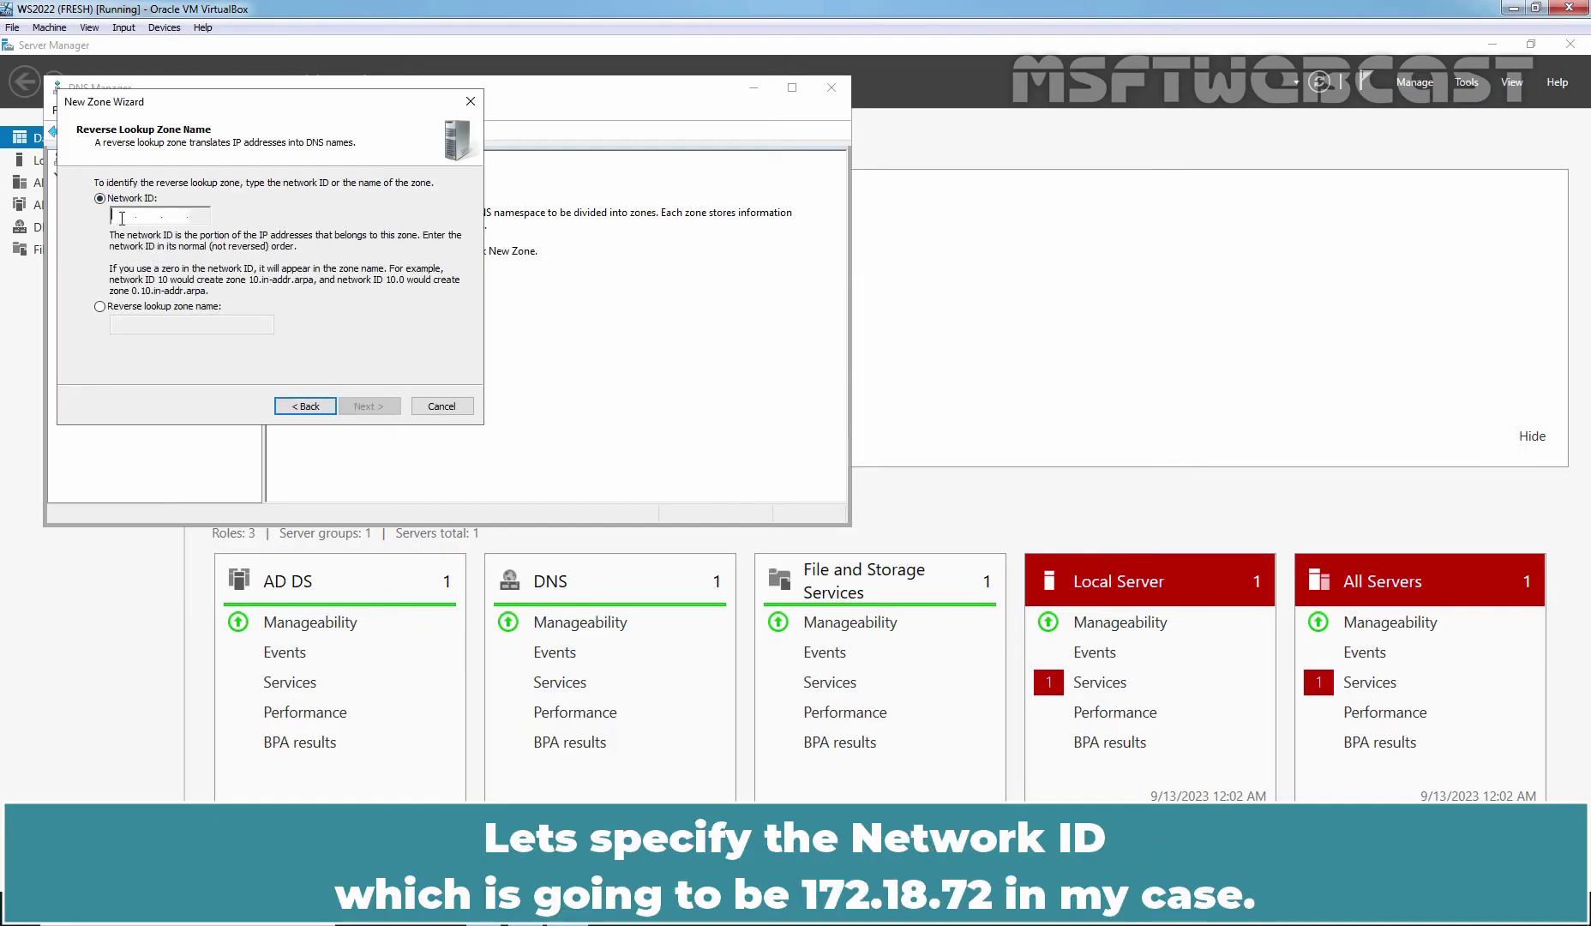
pyautogui.write('17')
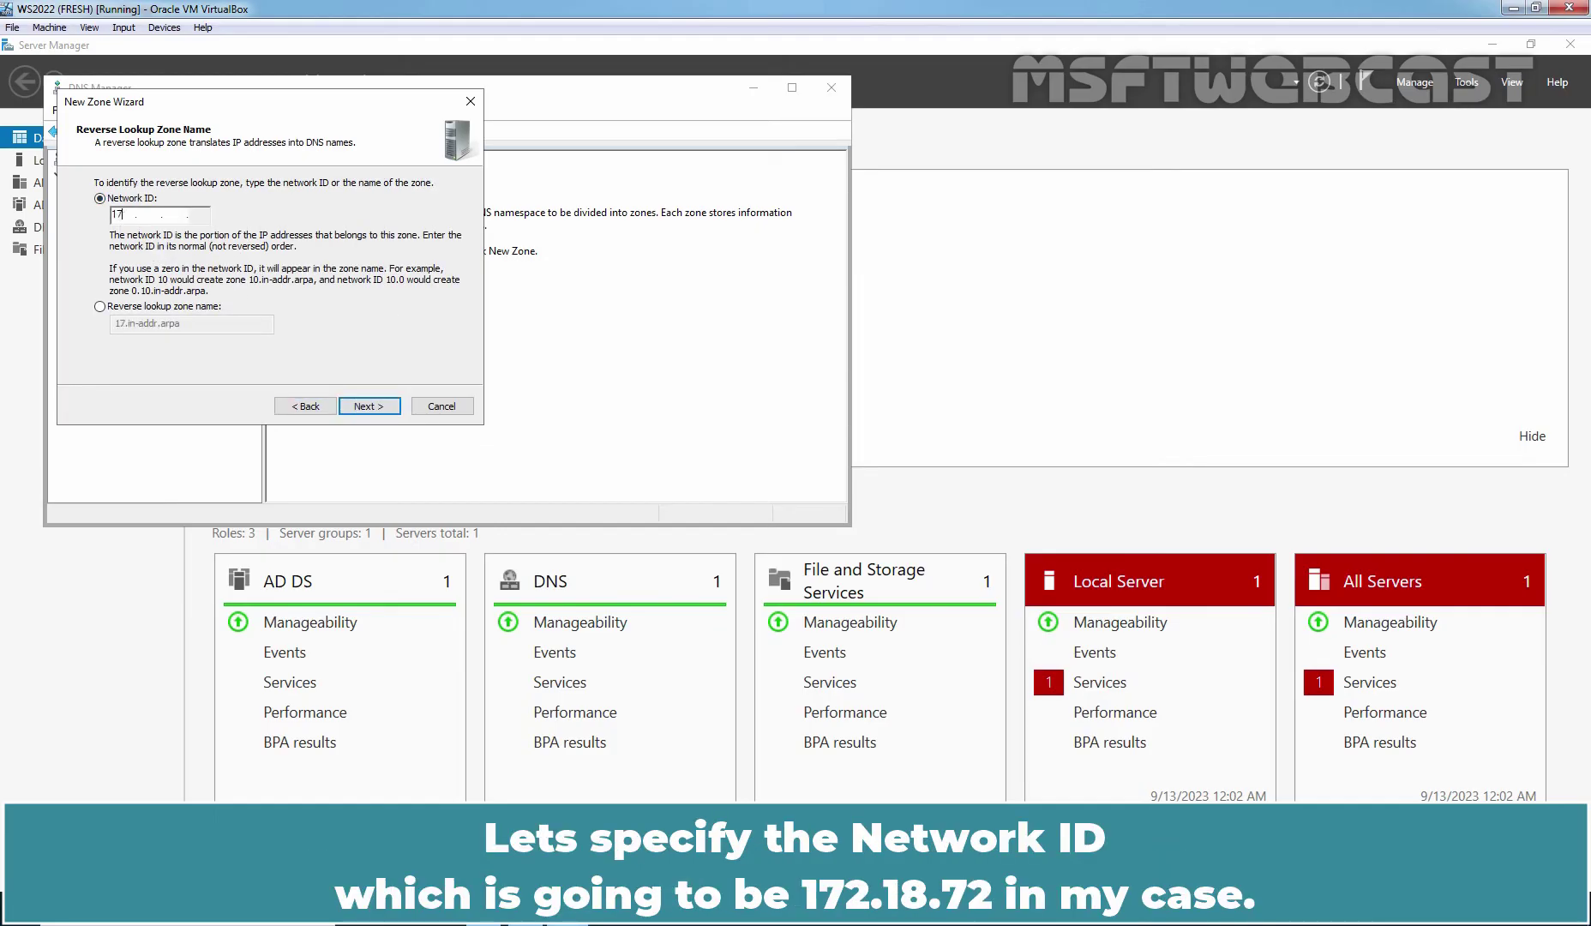
pyautogui.write('2 .18 .72')
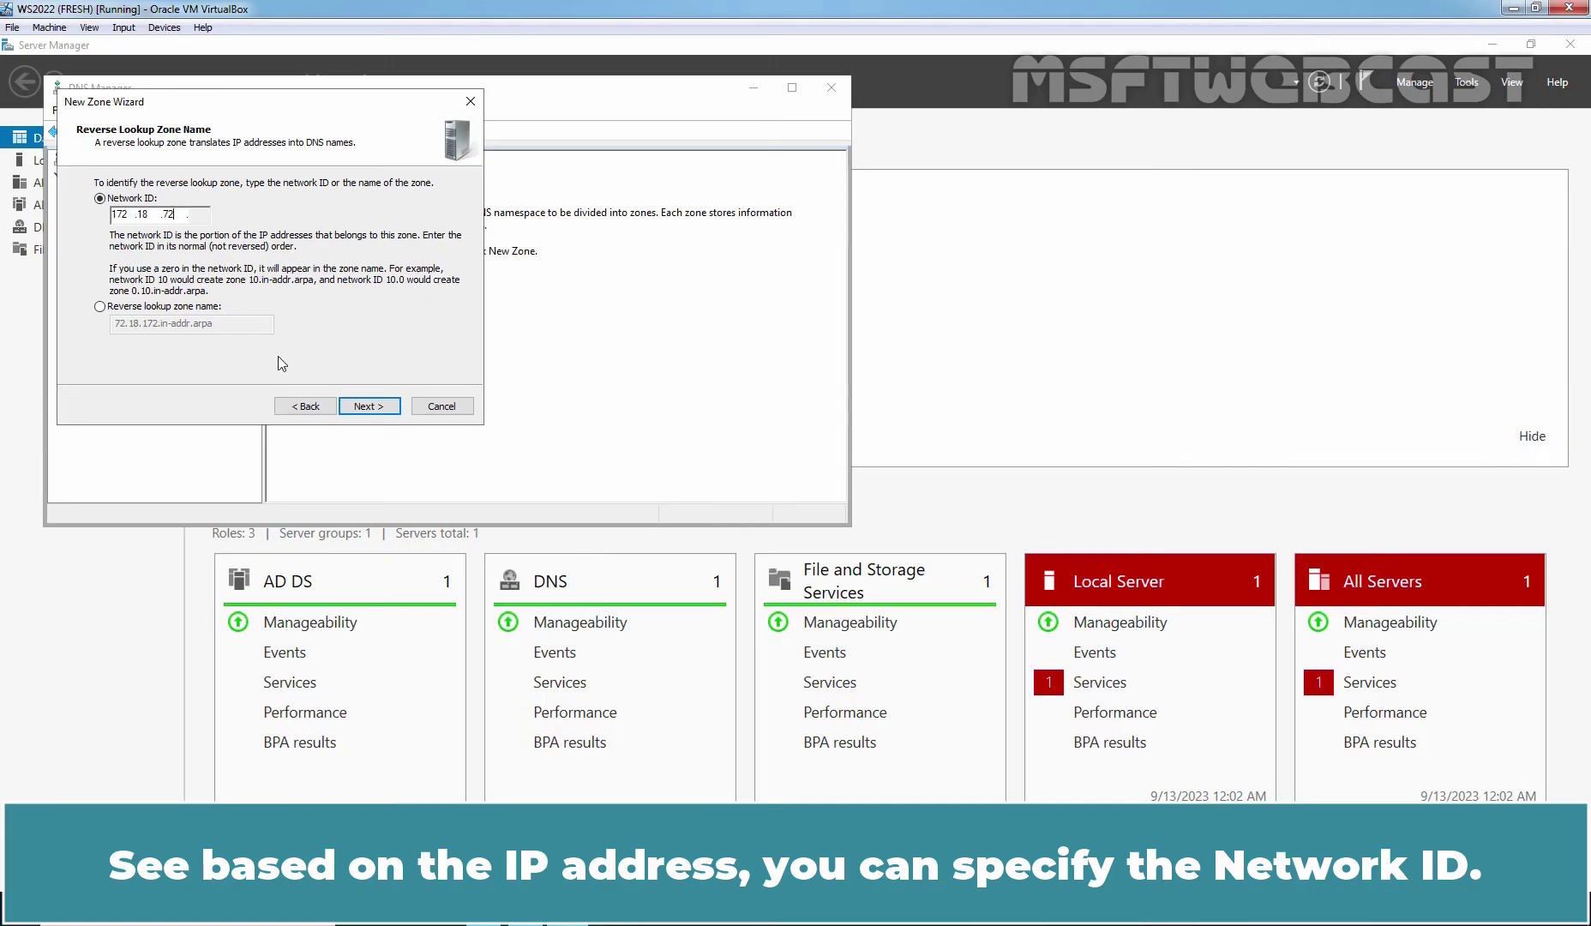
pyautogui.click(367, 406)
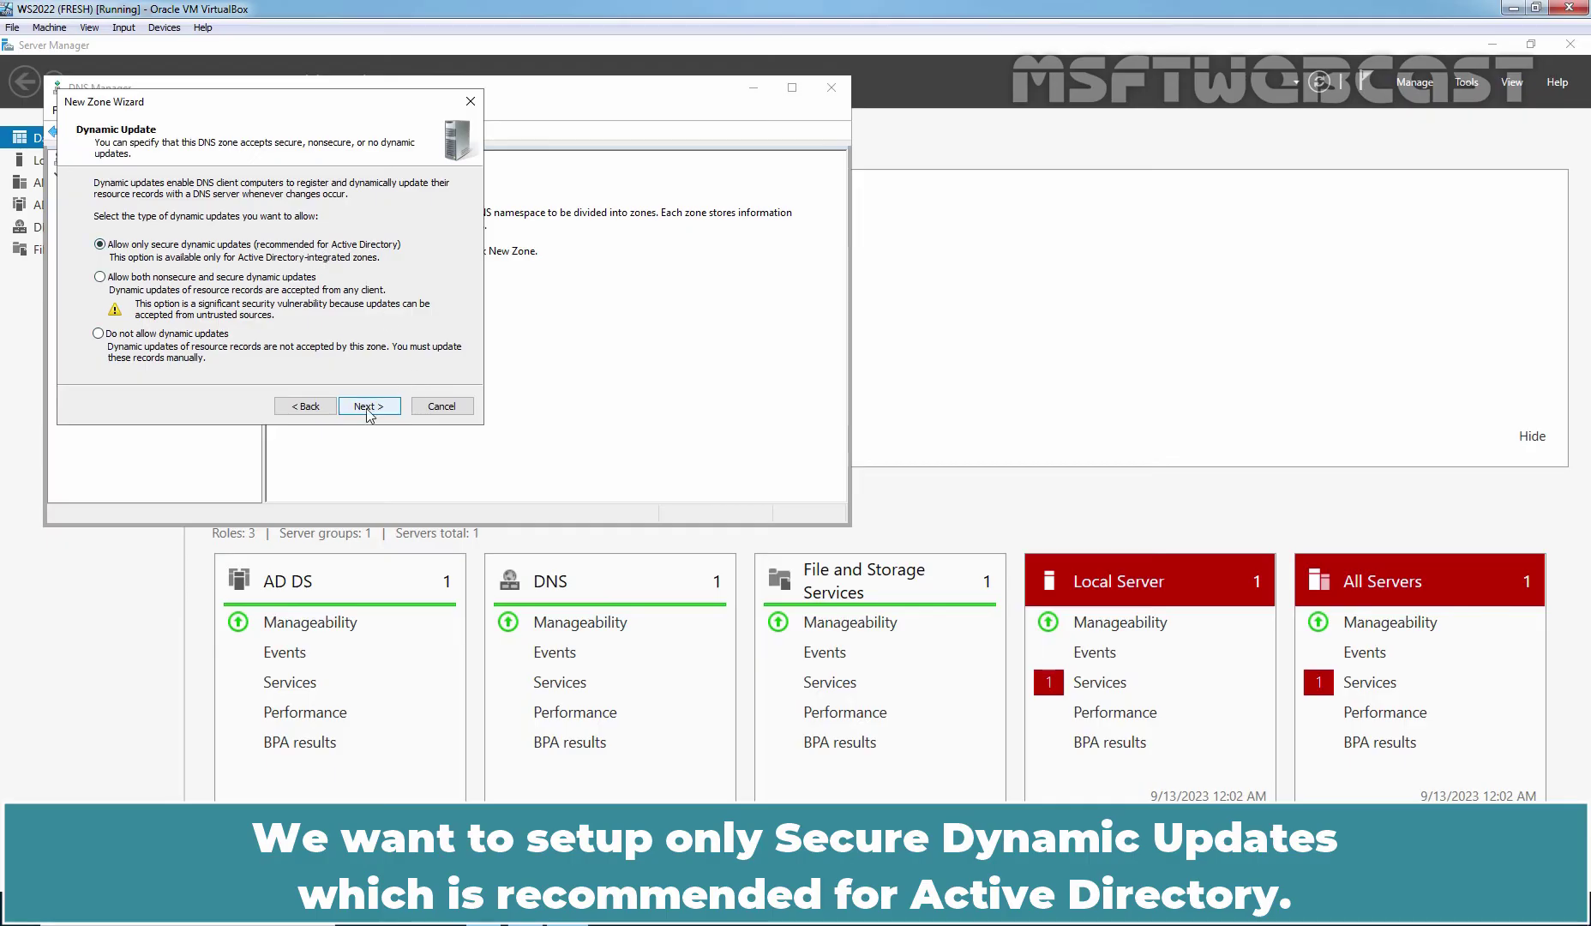
pyautogui.click(368, 407)
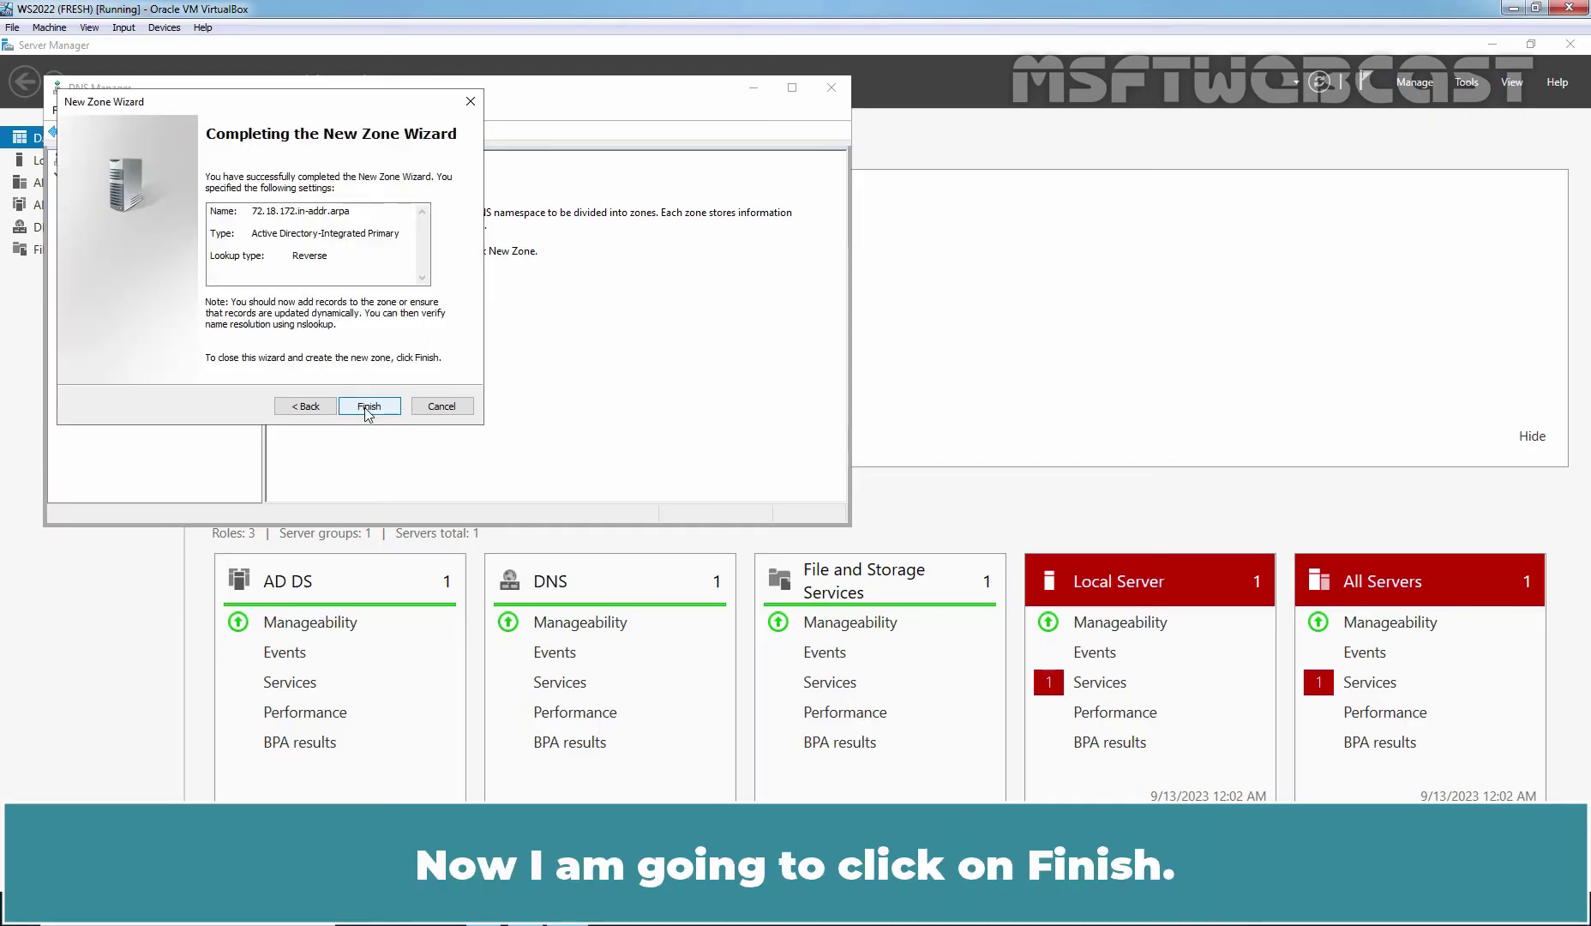
pyautogui.click(368, 408)
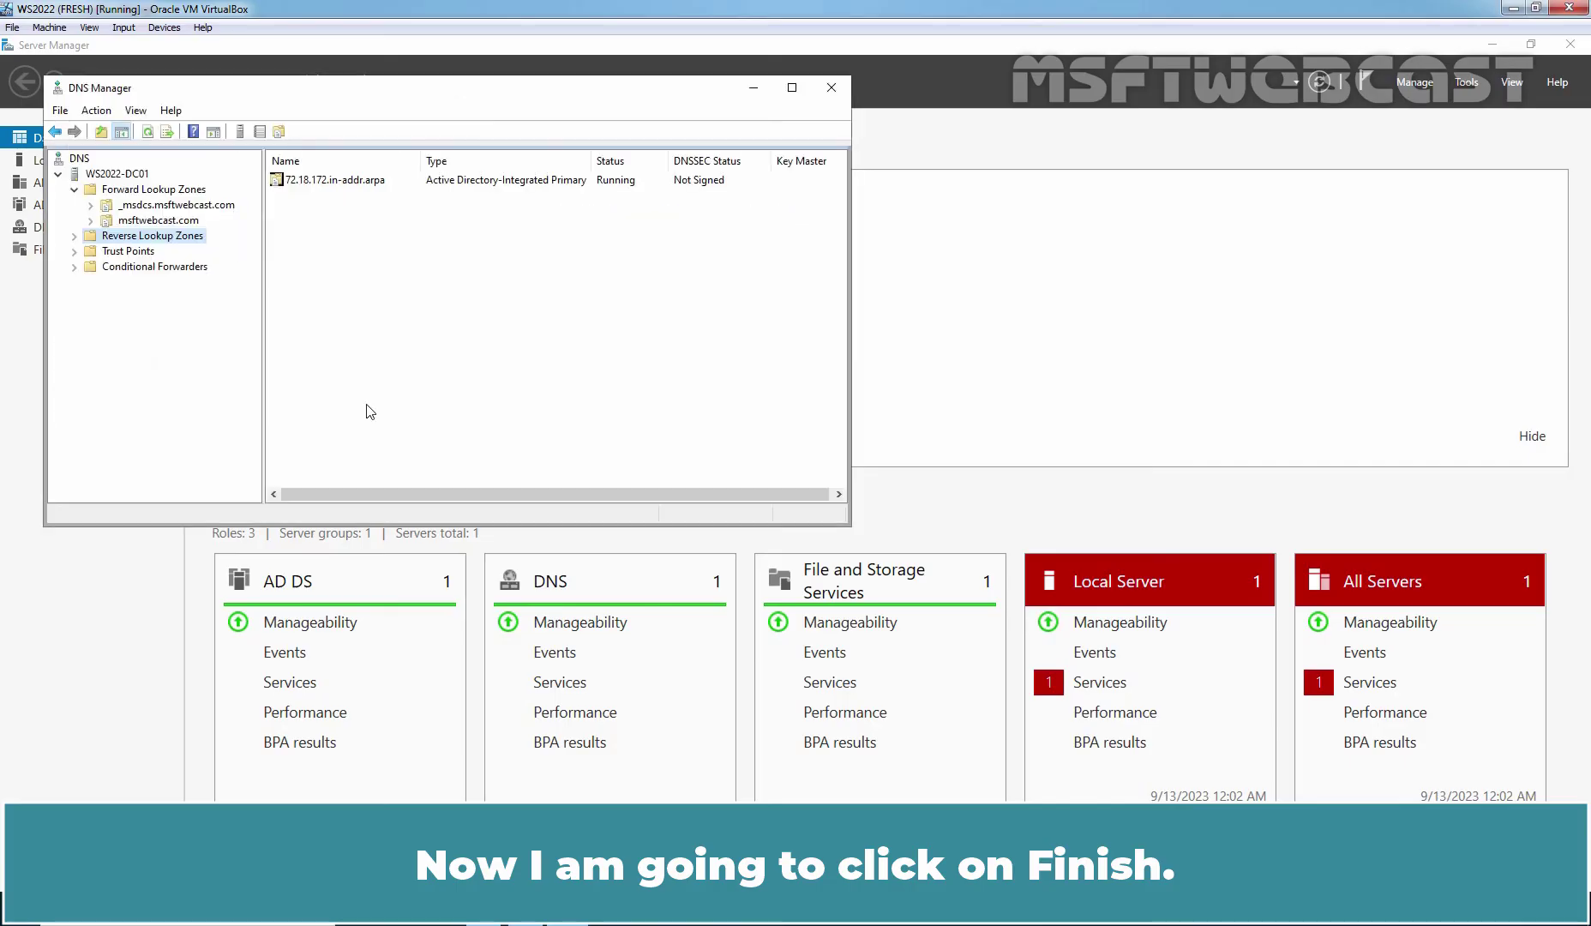
pyautogui.doubleClick(176, 238)
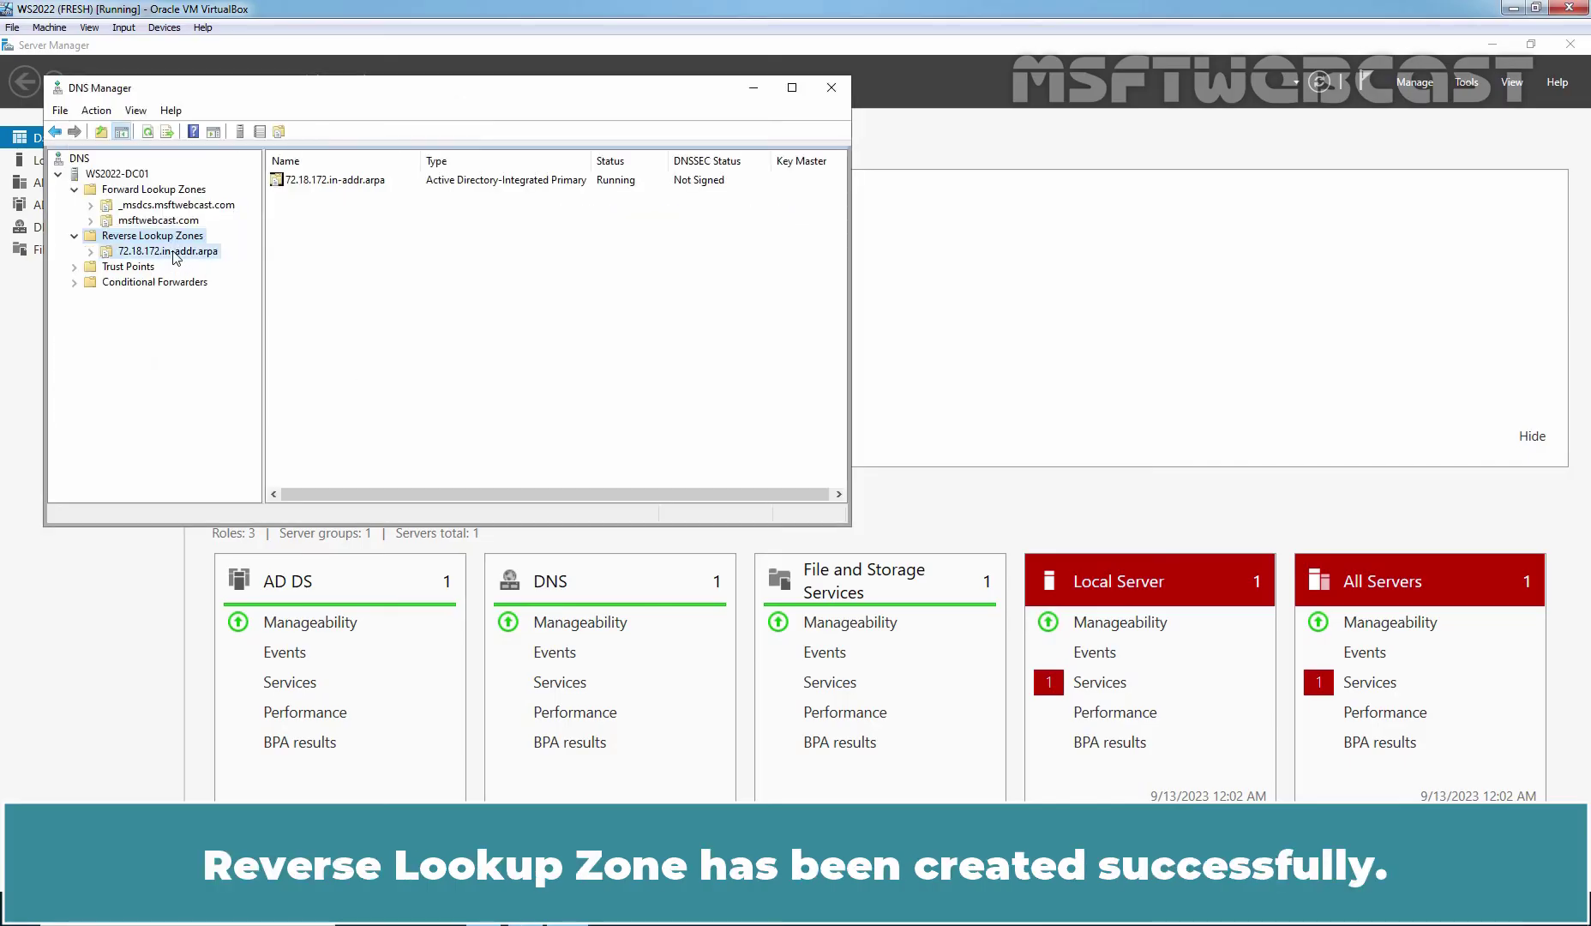
pyautogui.click(171, 252)
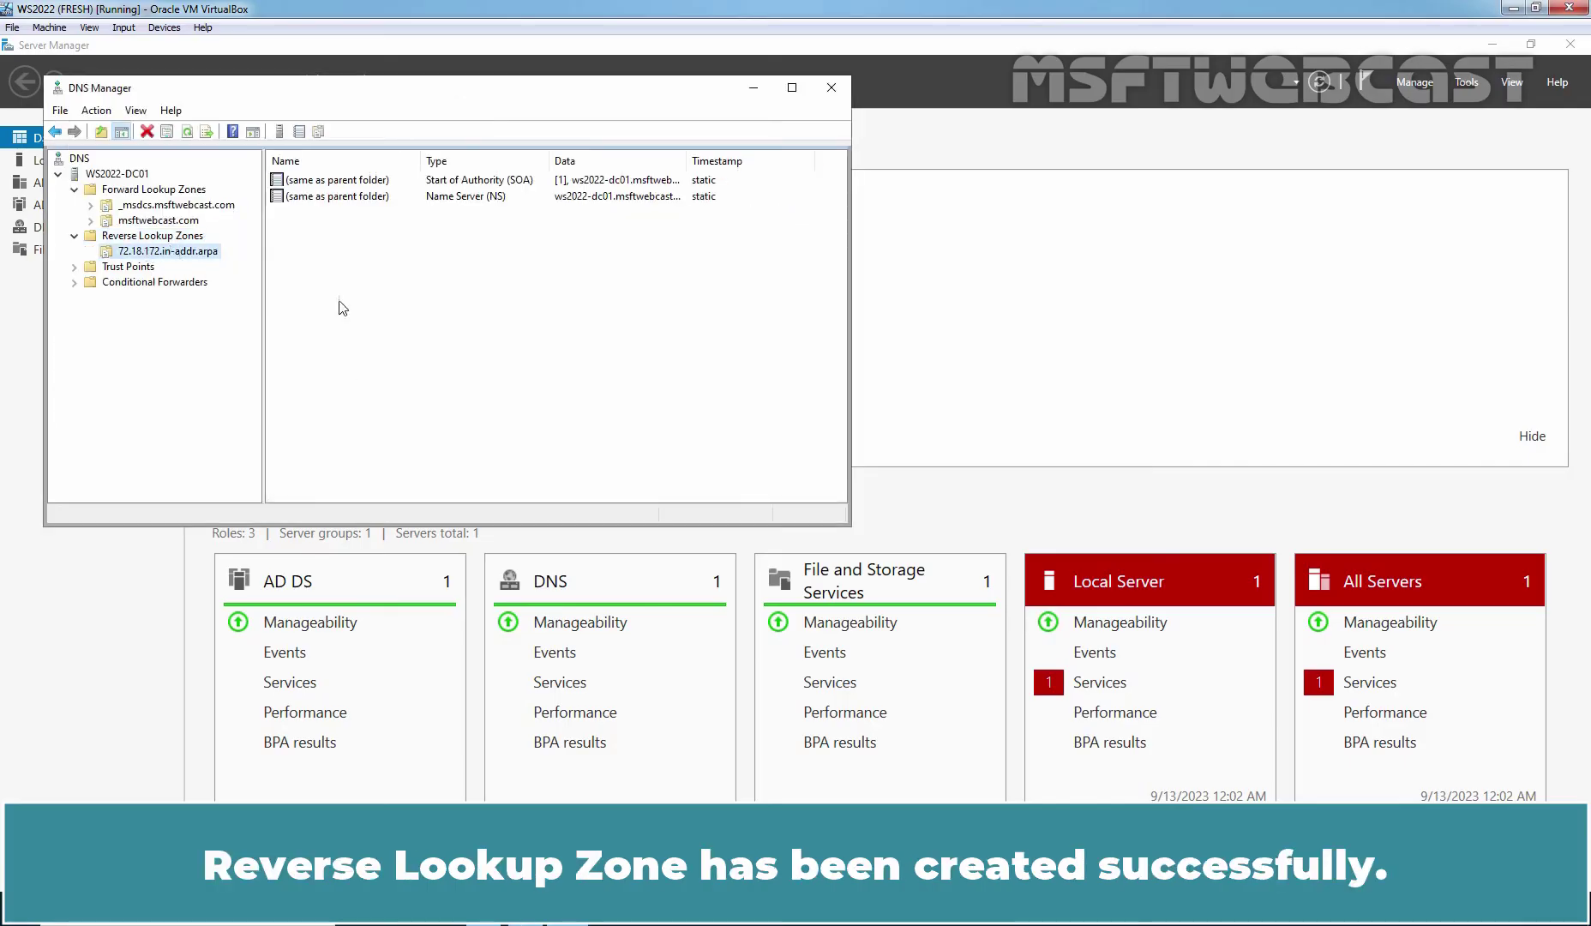
# Add a PTR record mapping 172.18.72.50 to the ws2022-dc01 host in msftwebcast.com
pyautogui.rightClick(343, 257)
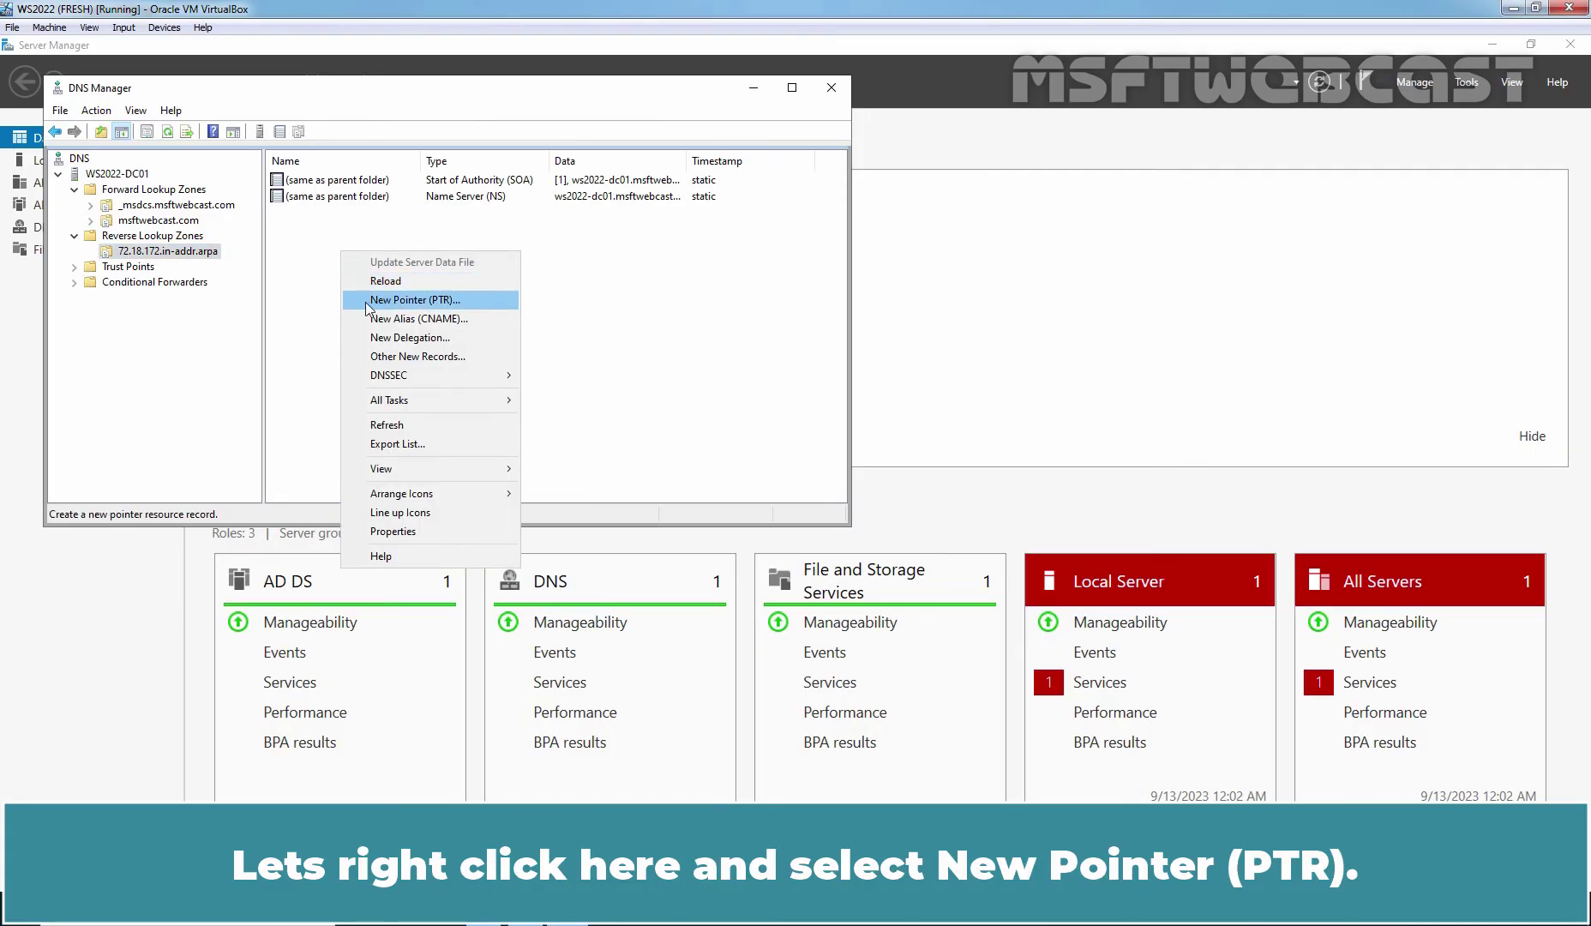
pyautogui.click(425, 301)
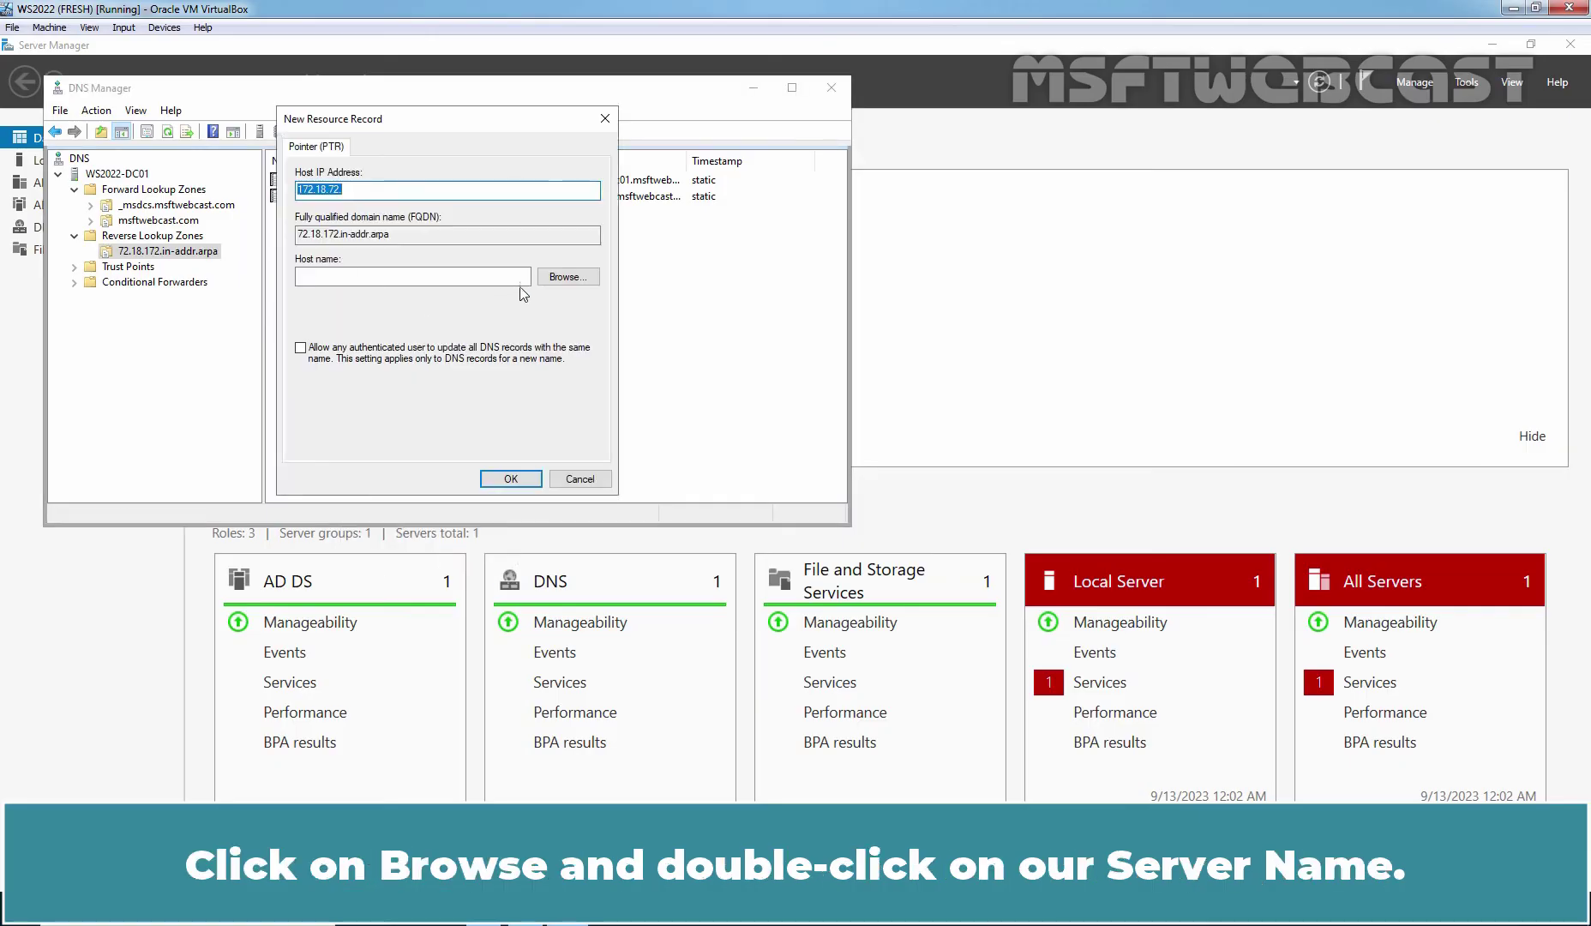
pyautogui.click(564, 281)
pyautogui.doubleClick(331, 257)
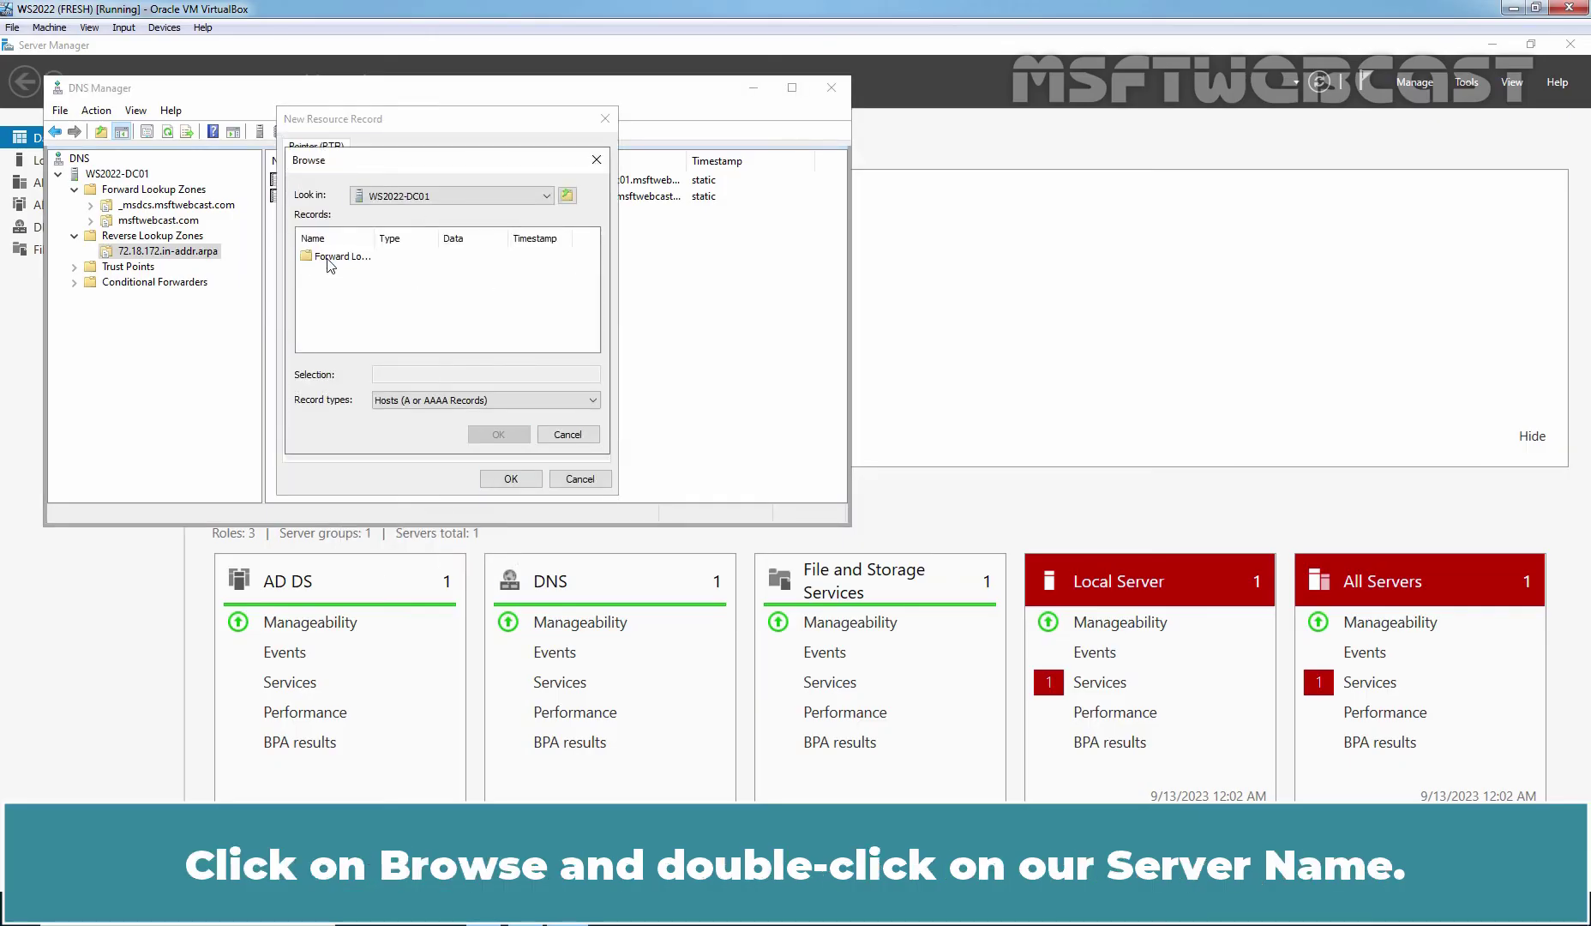
pyautogui.doubleClick(331, 257)
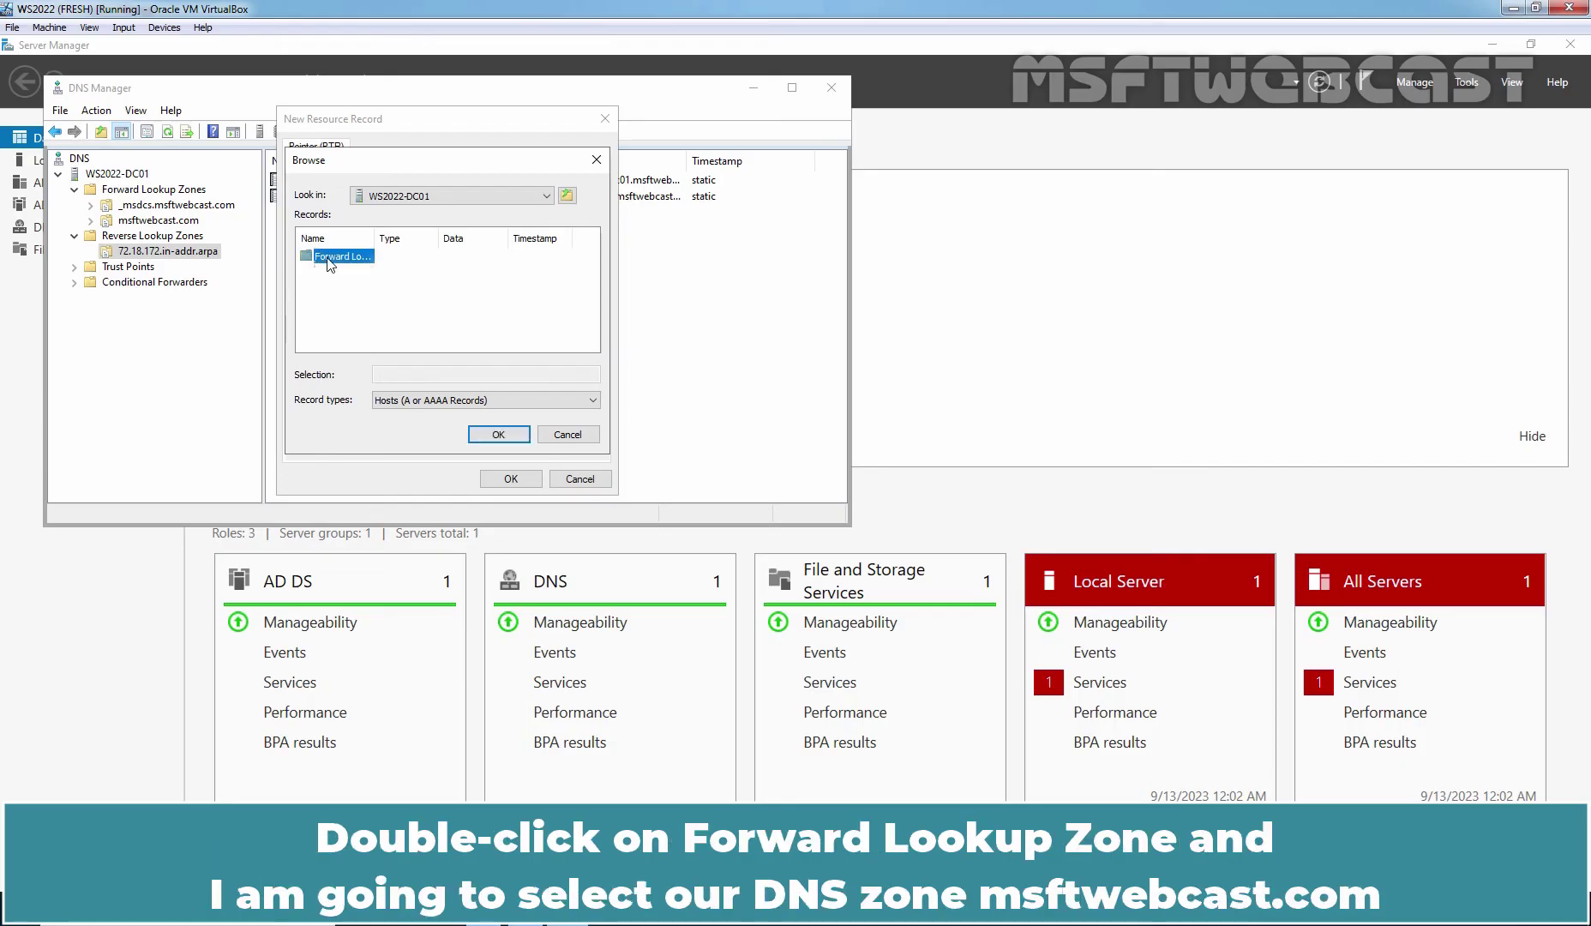
pyautogui.doubleClick(375, 239)
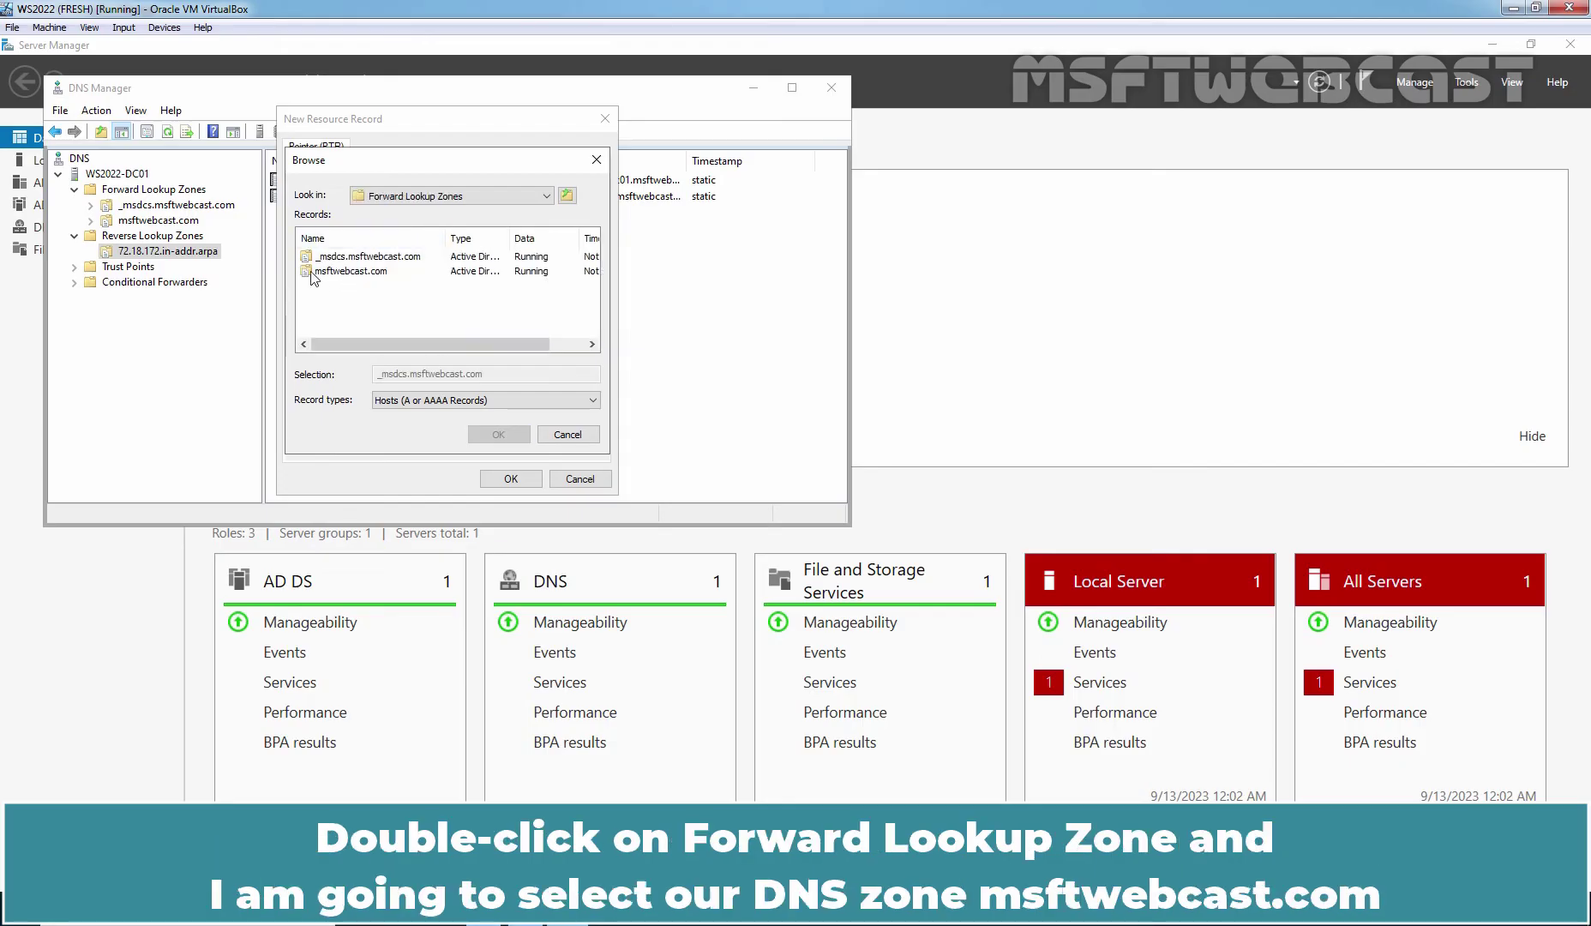
pyautogui.doubleClick(358, 272)
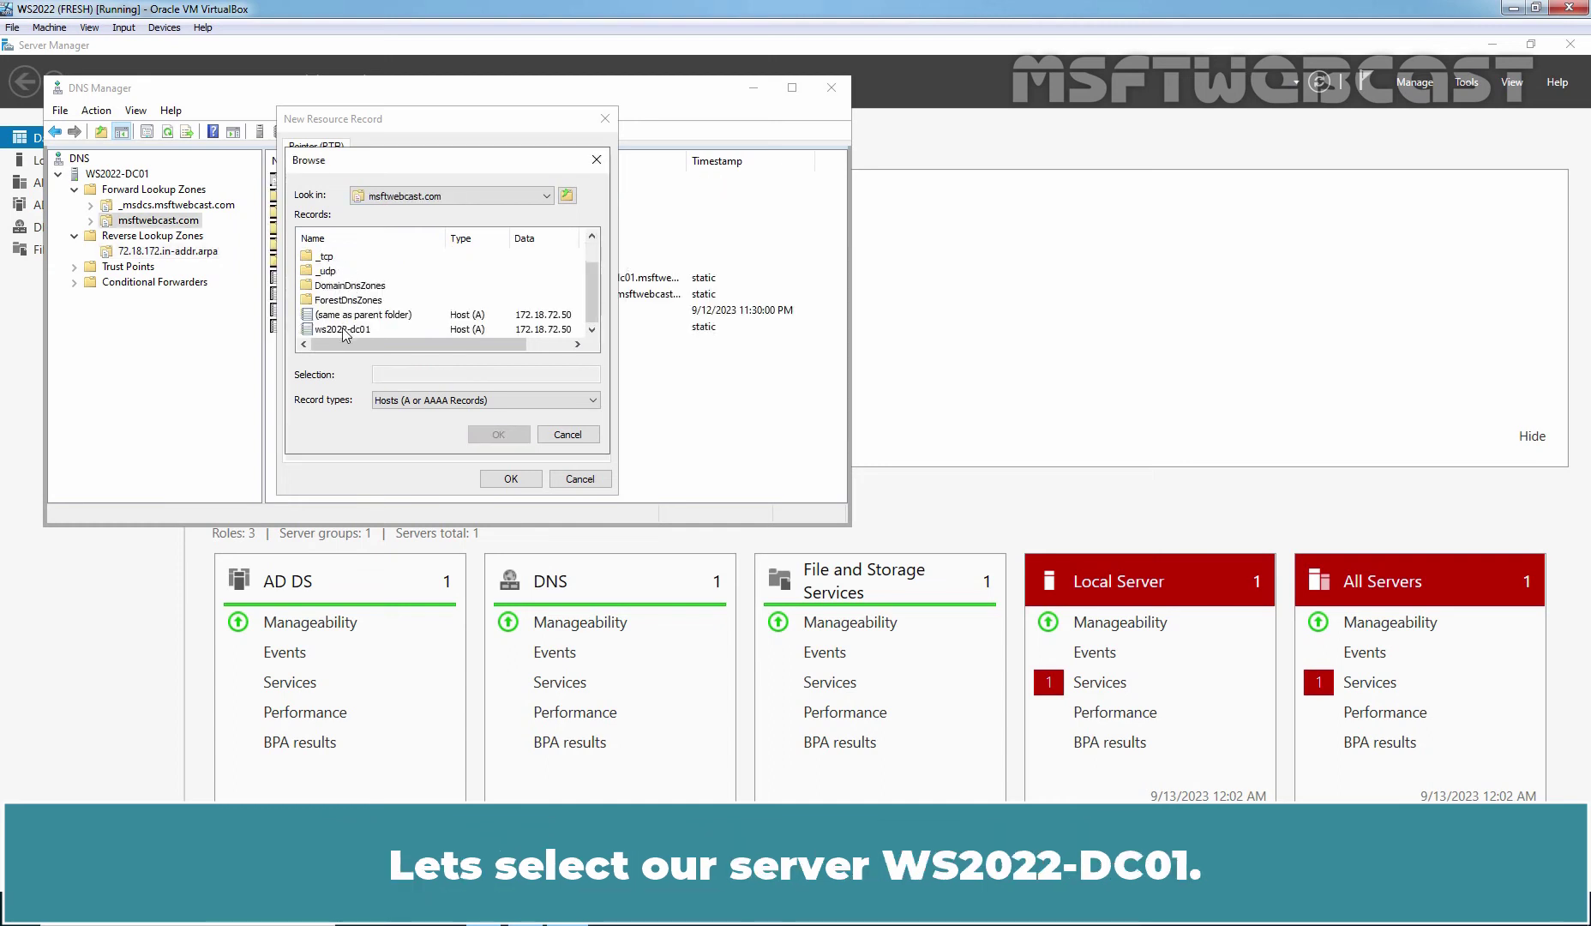
pyautogui.click(346, 330)
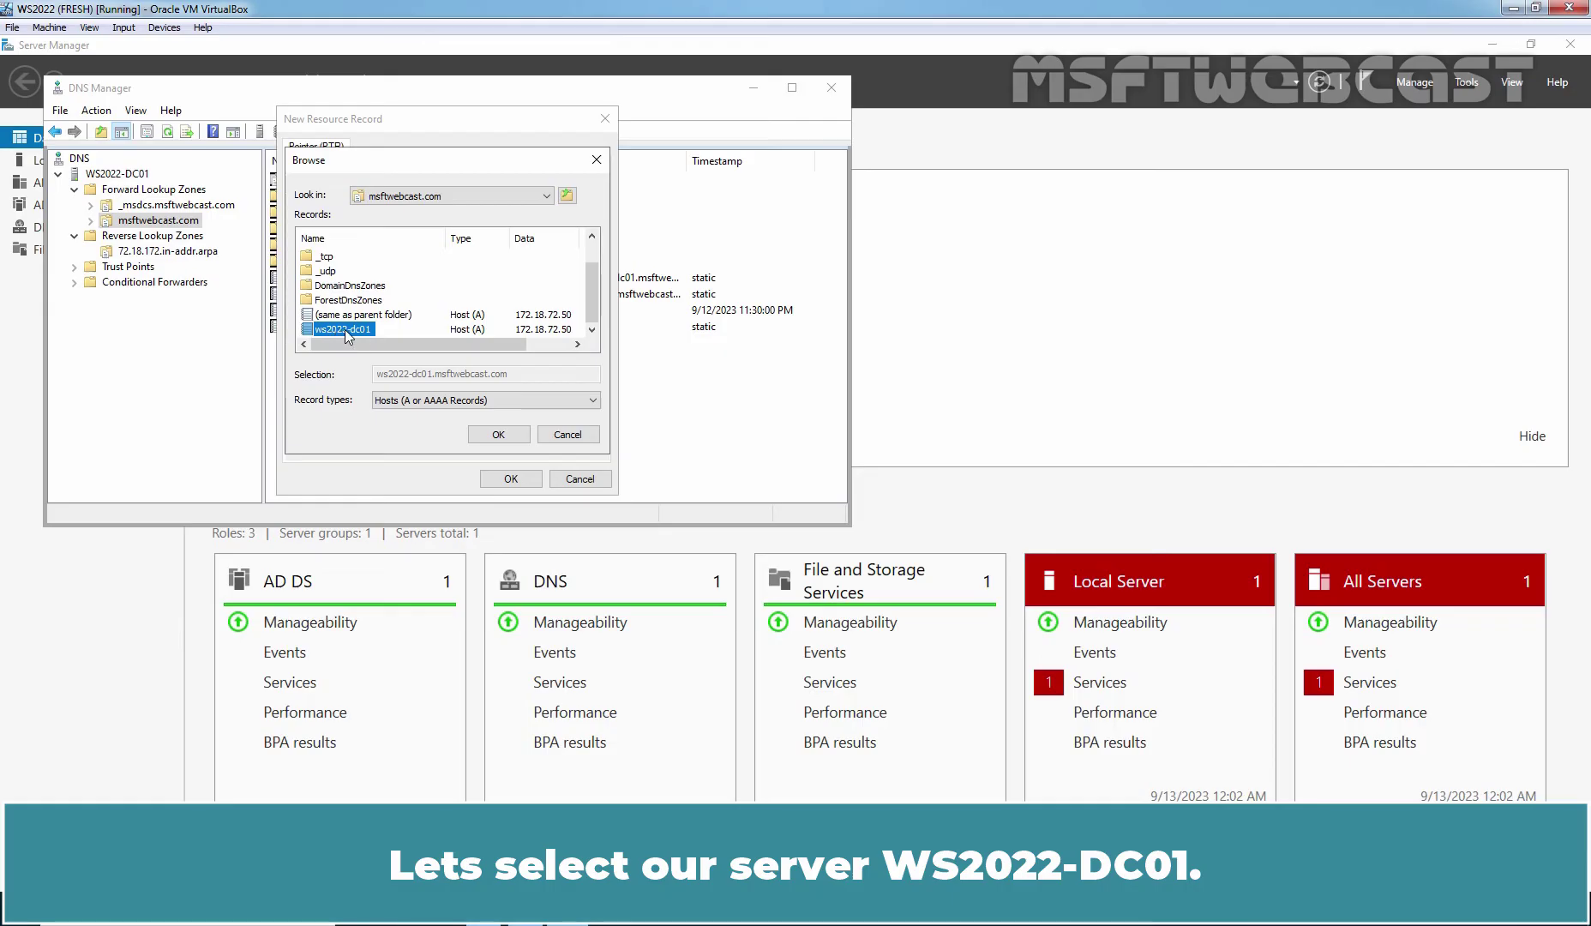
pyautogui.click(498, 434)
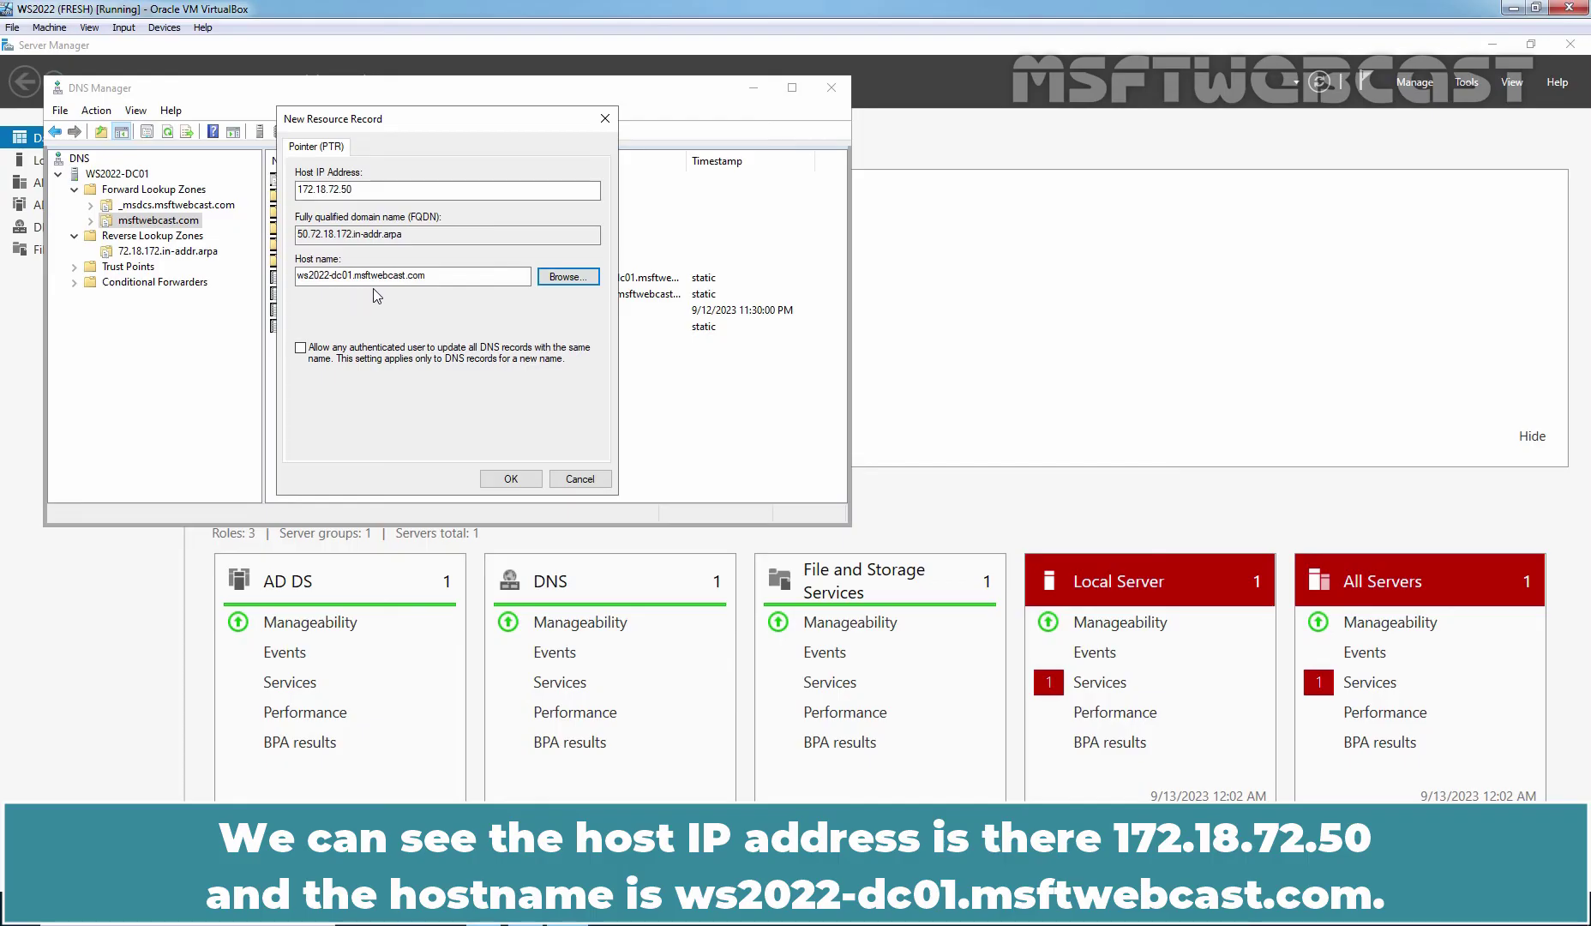
pyautogui.click(512, 481)
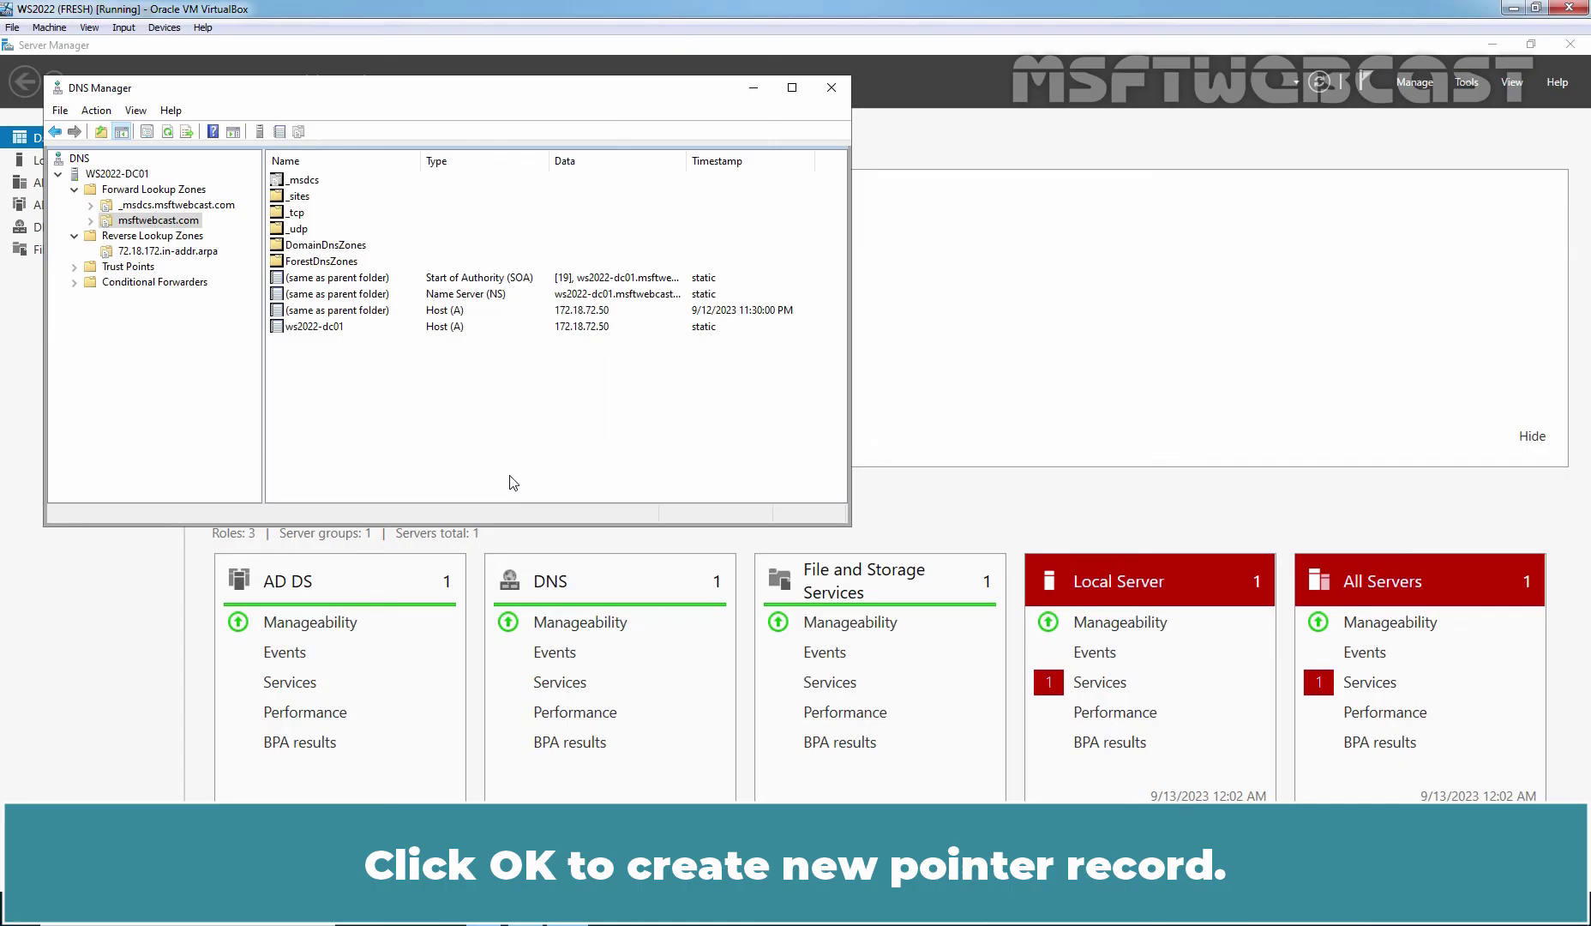
pyautogui.click(168, 251)
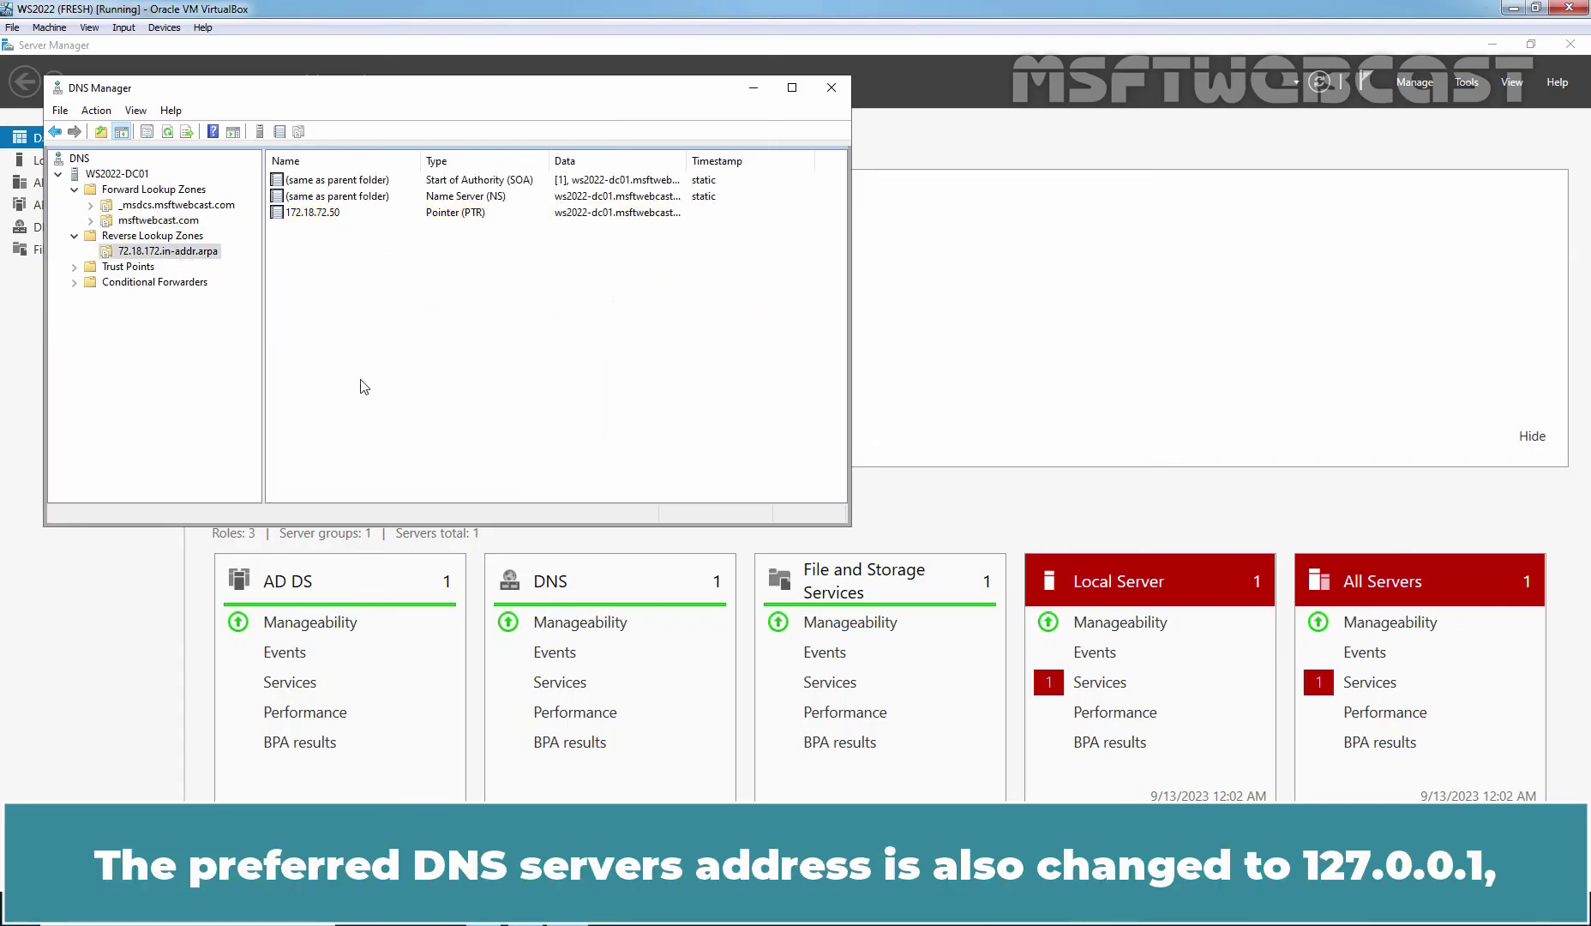
# Minimize DNS Manager, dismiss the Windows Admin Center message, and show the Local Server page
pyautogui.click(755, 88)
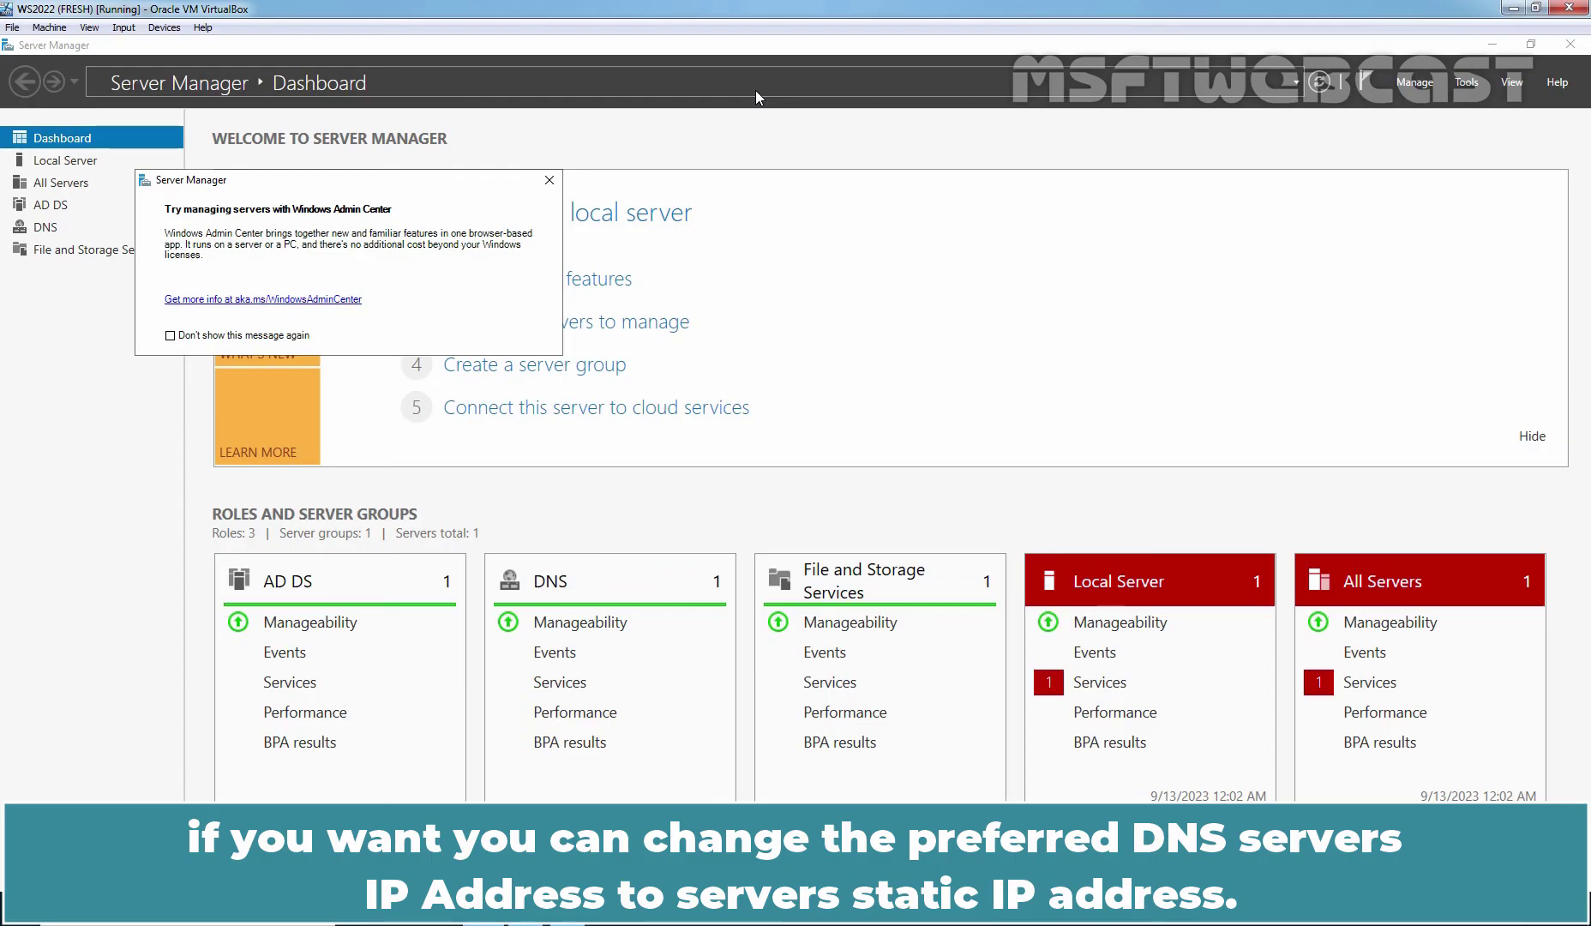
pyautogui.click(550, 180)
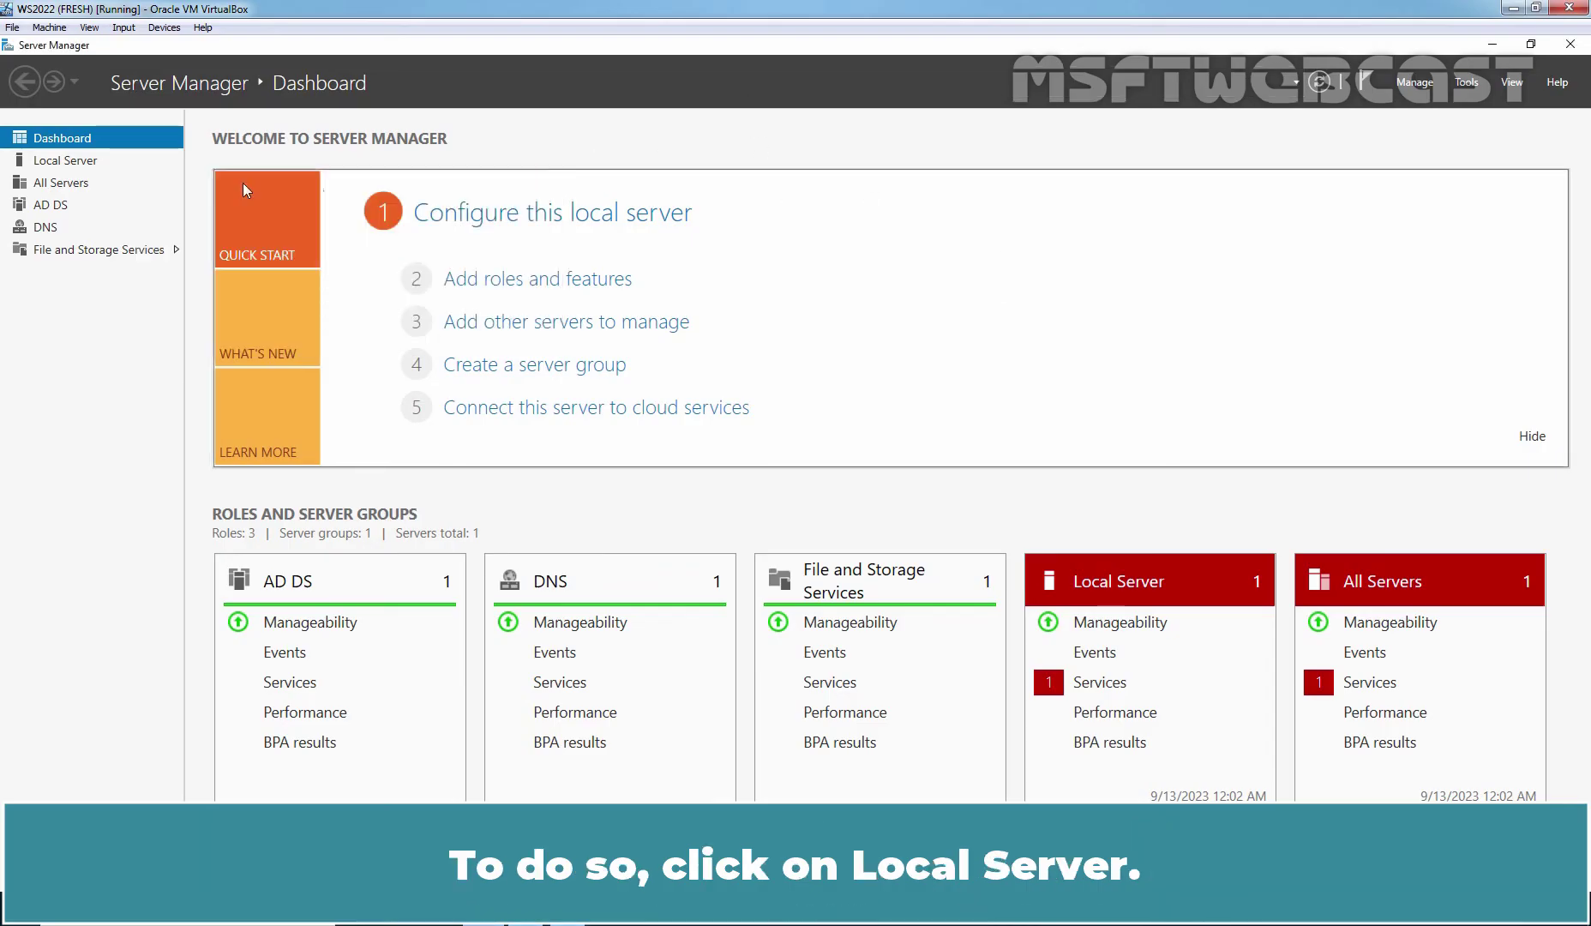
pyautogui.click(60, 166)
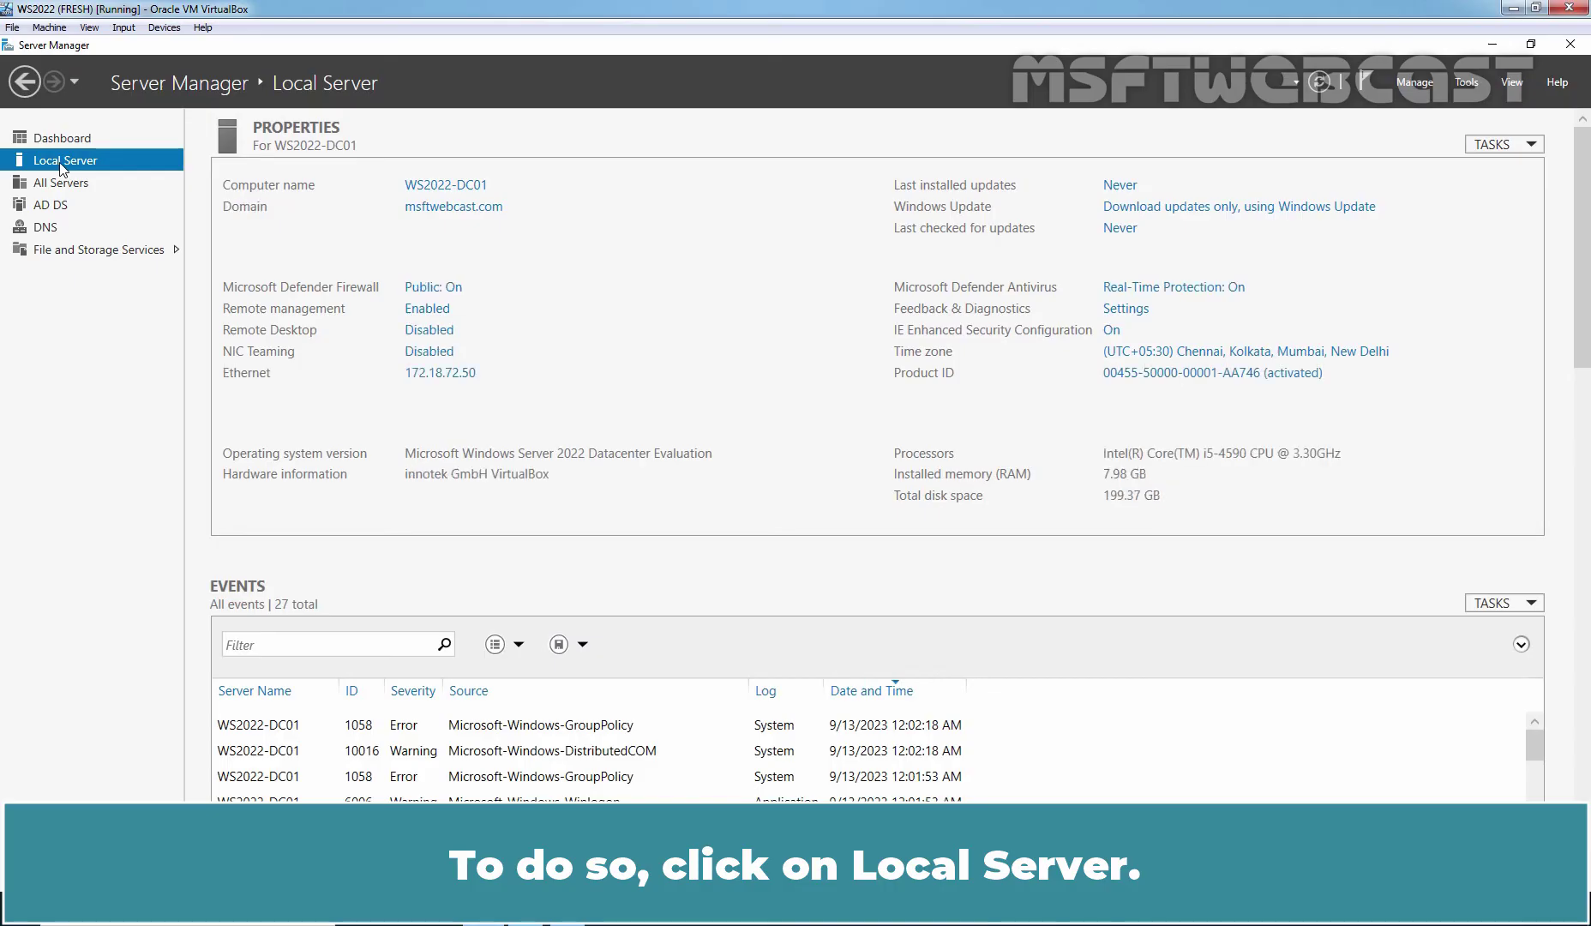
# Change the Ethernet adapter's IPv4 preferred DNS from 127.0.0.1 to 172.18.72.50
pyautogui.click(430, 378)
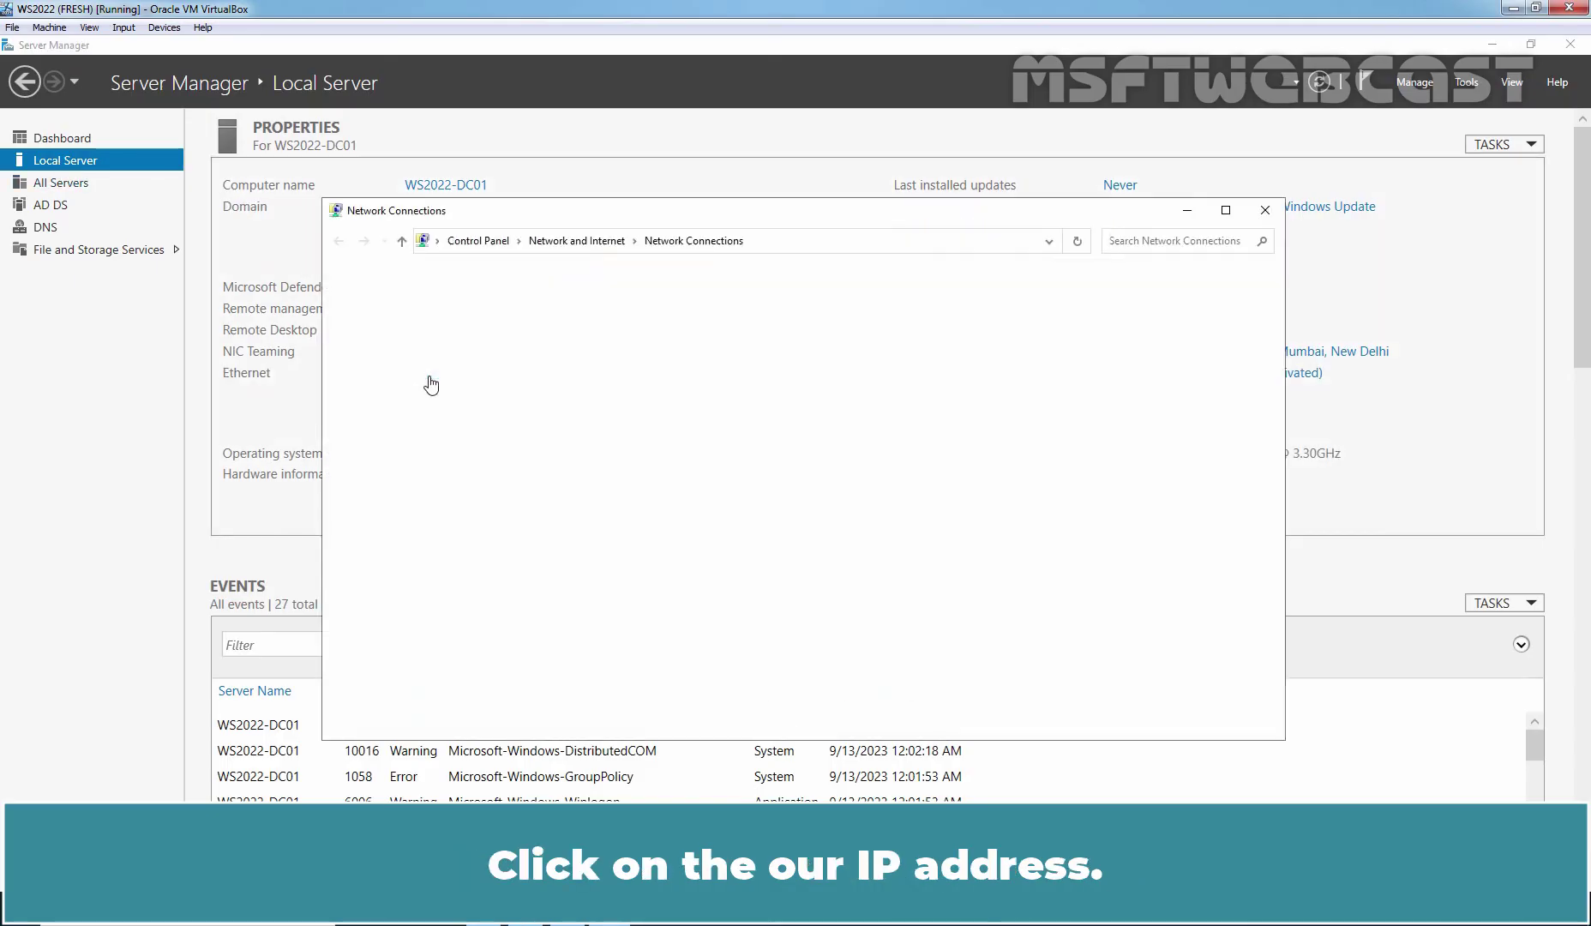
pyautogui.click(398, 315)
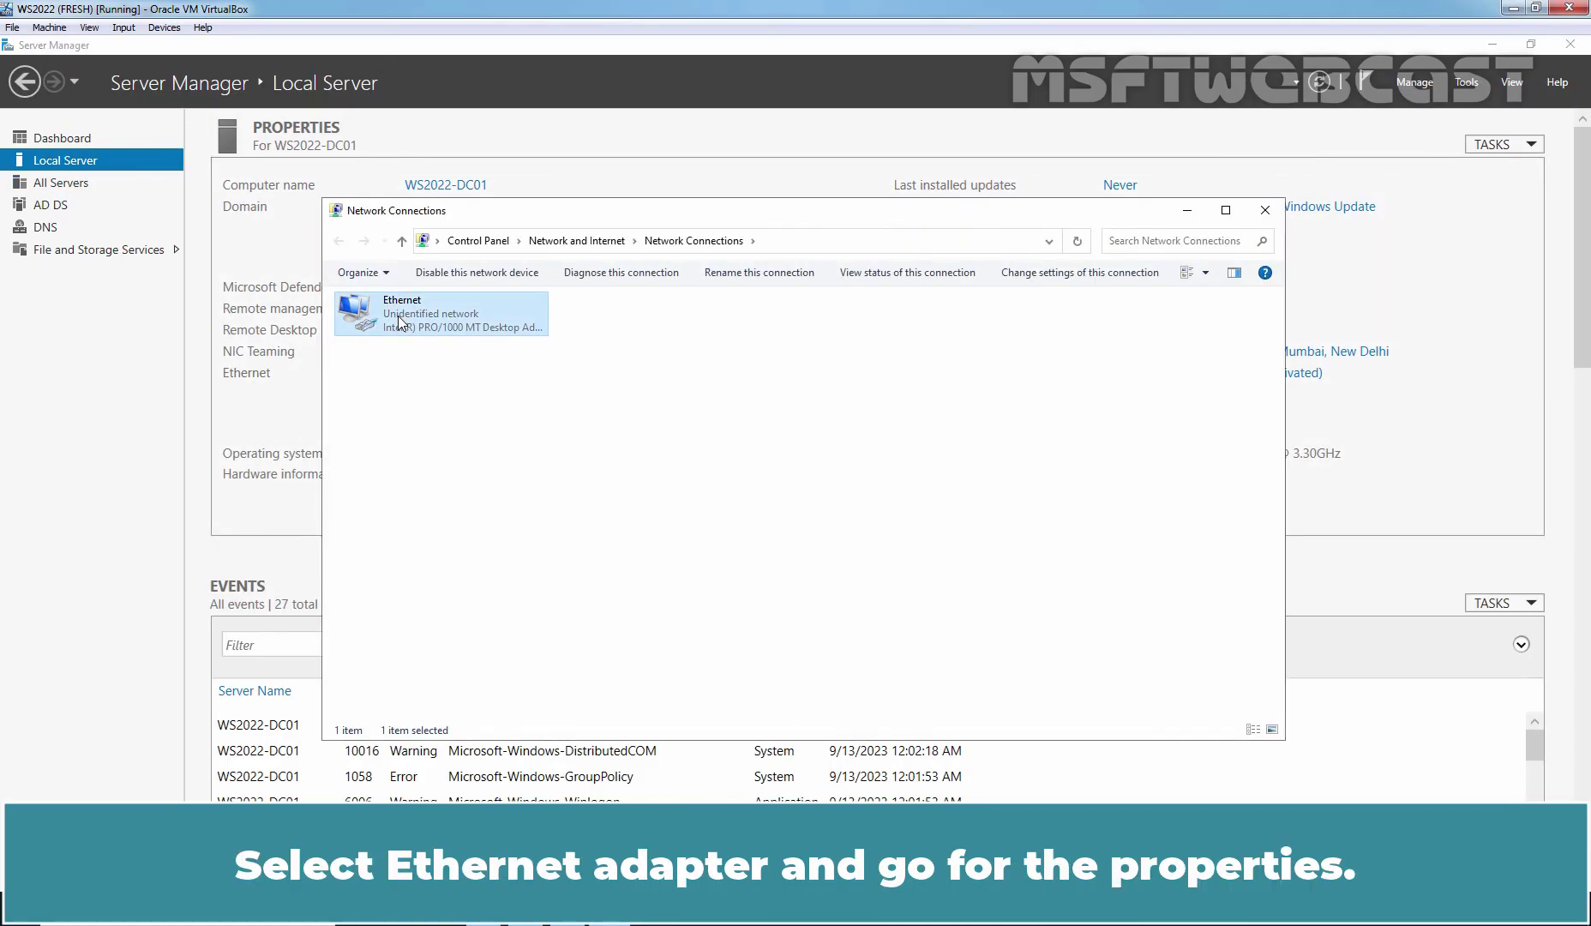
pyautogui.rightClick(398, 316)
pyautogui.click(449, 480)
pyautogui.doubleClick(492, 471)
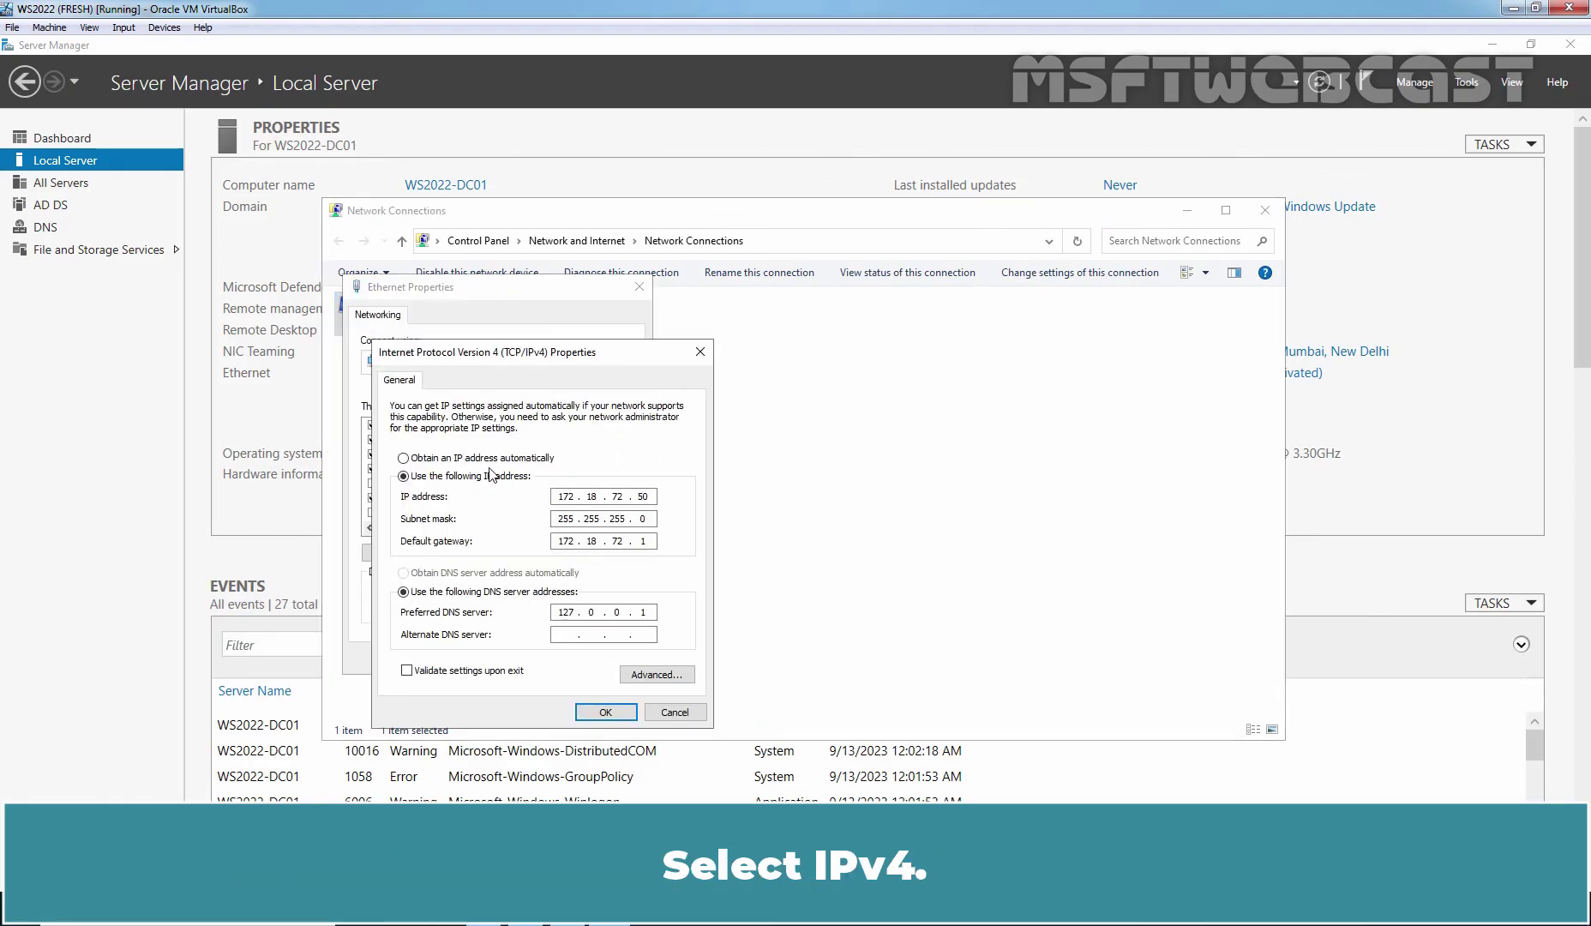
pyautogui.moveTo(561, 612); pyautogui.dragTo(602, 611)
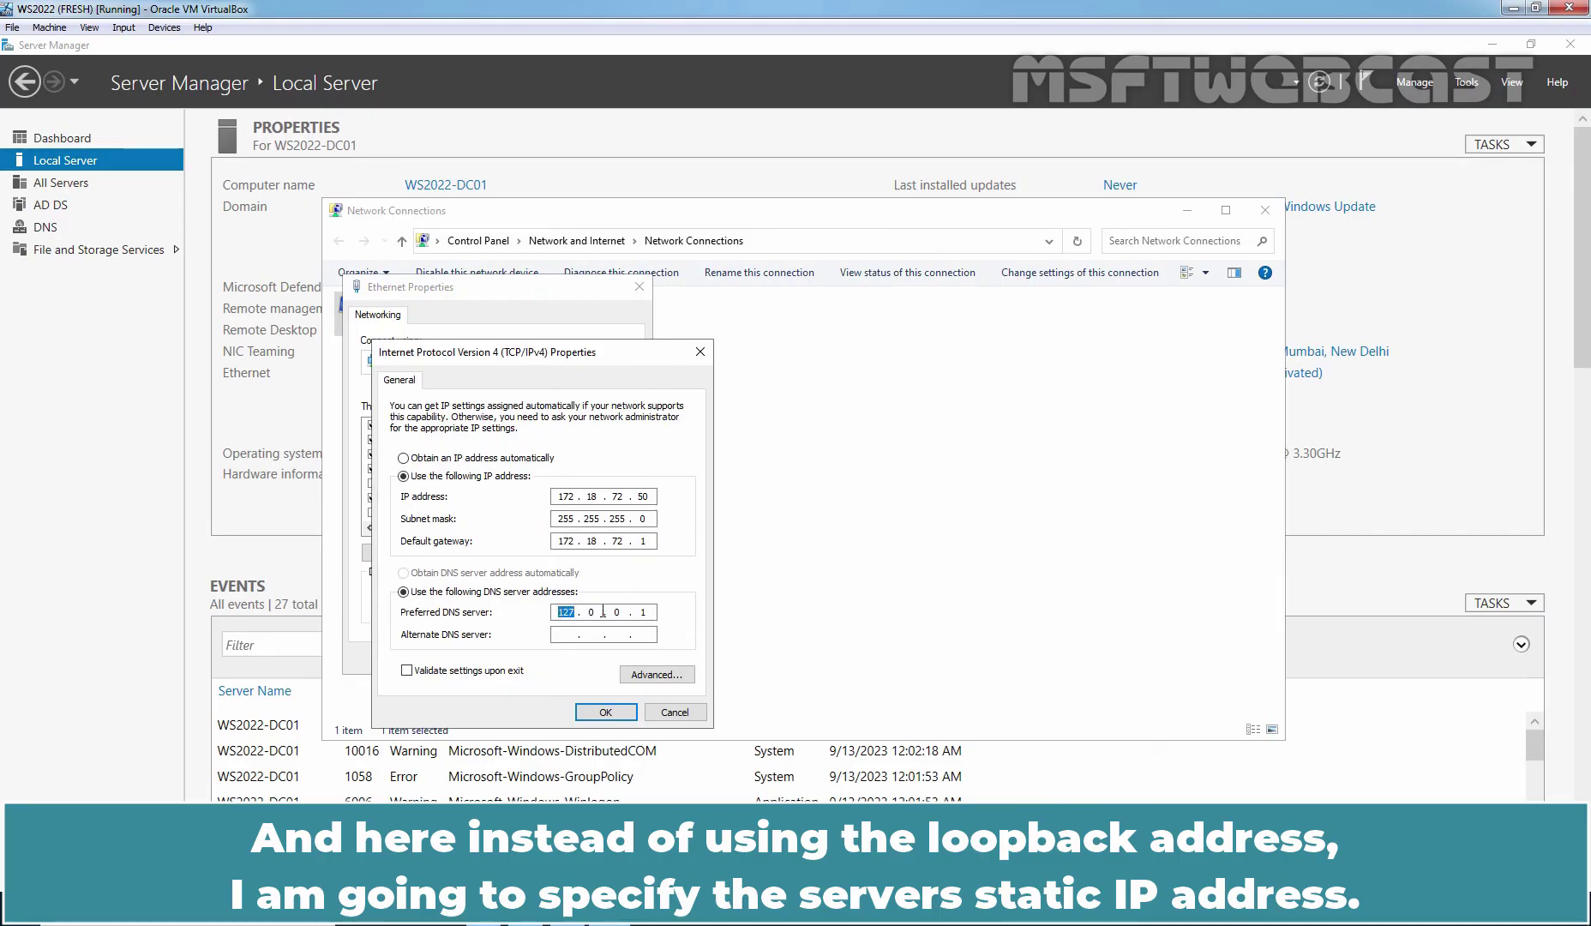
pyautogui.write('172.18.72.')
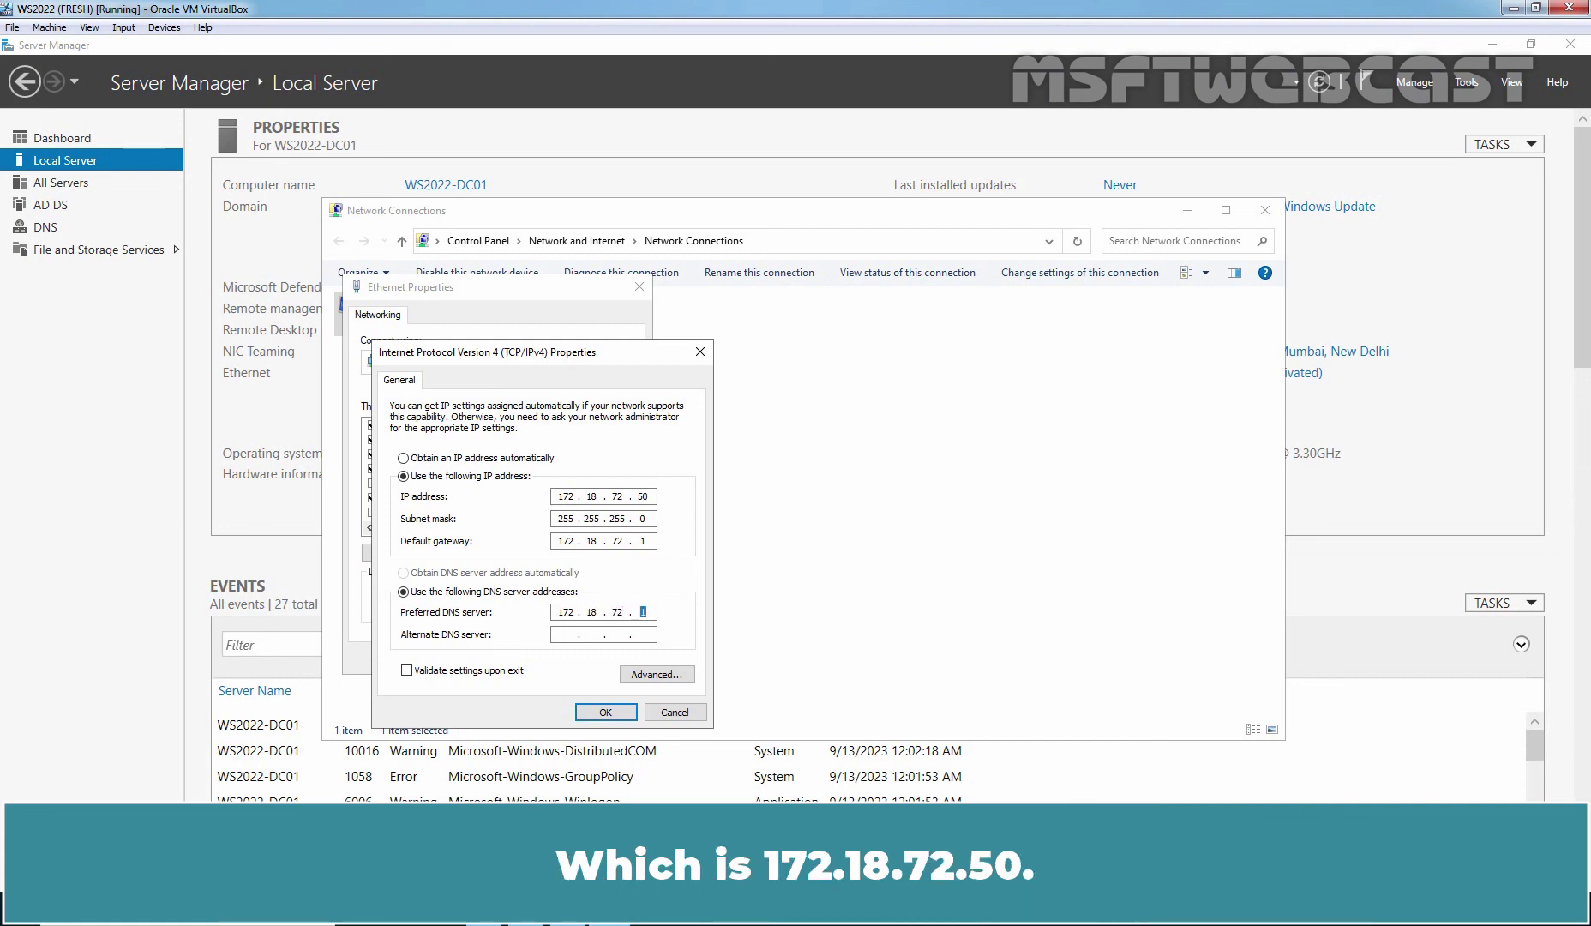
pyautogui.write('50')
pyautogui.click(605, 711)
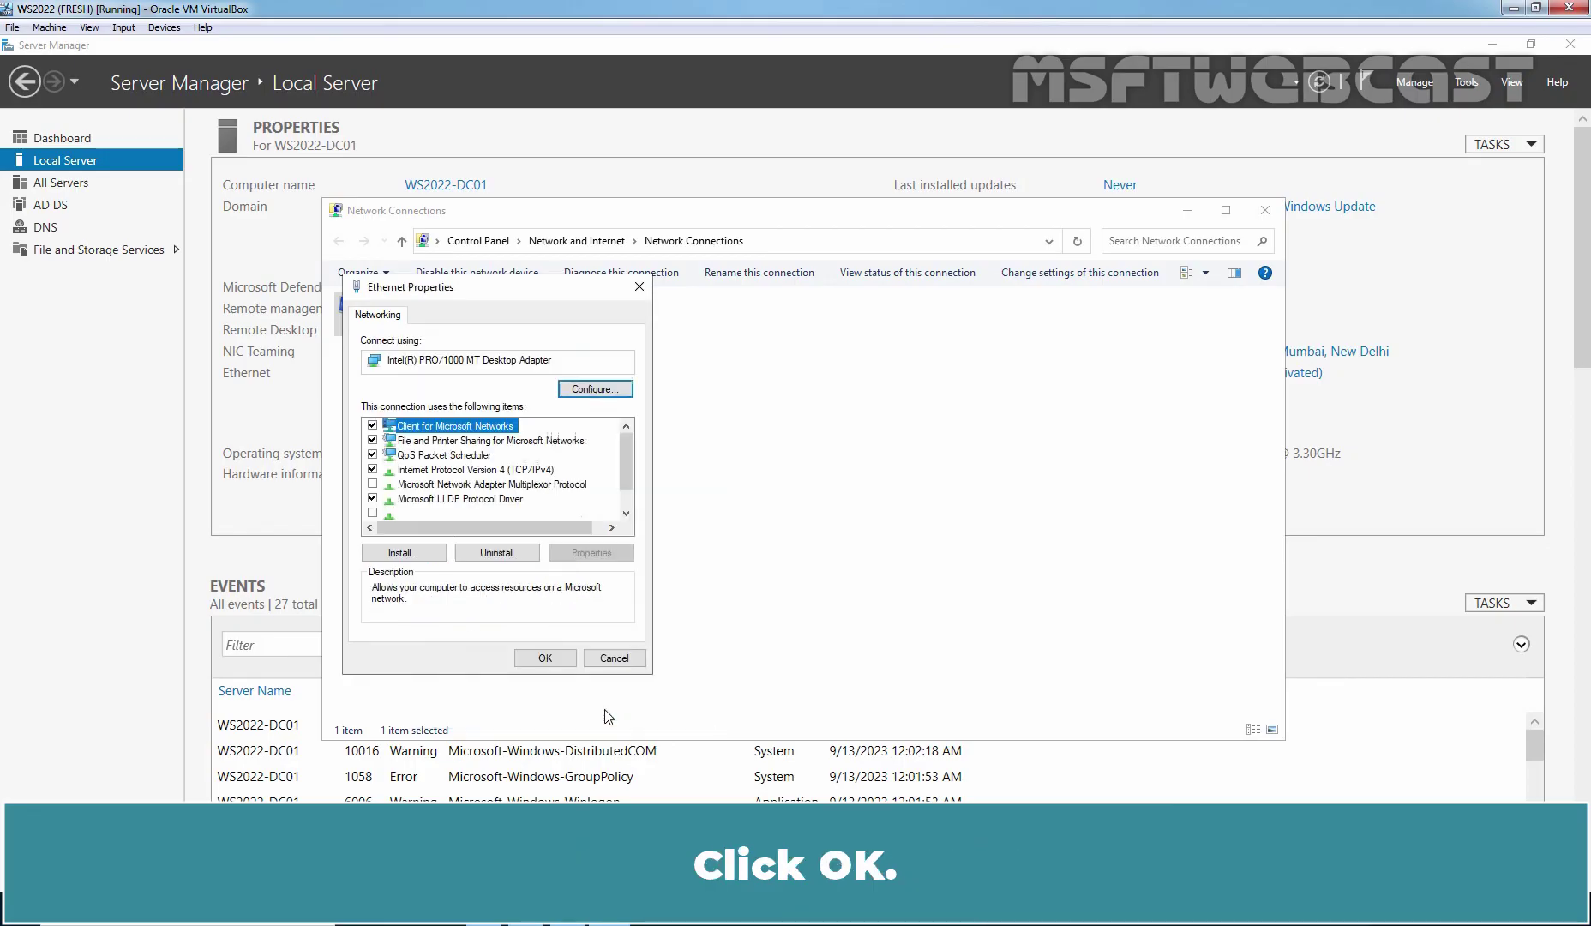
pyautogui.click(549, 660)
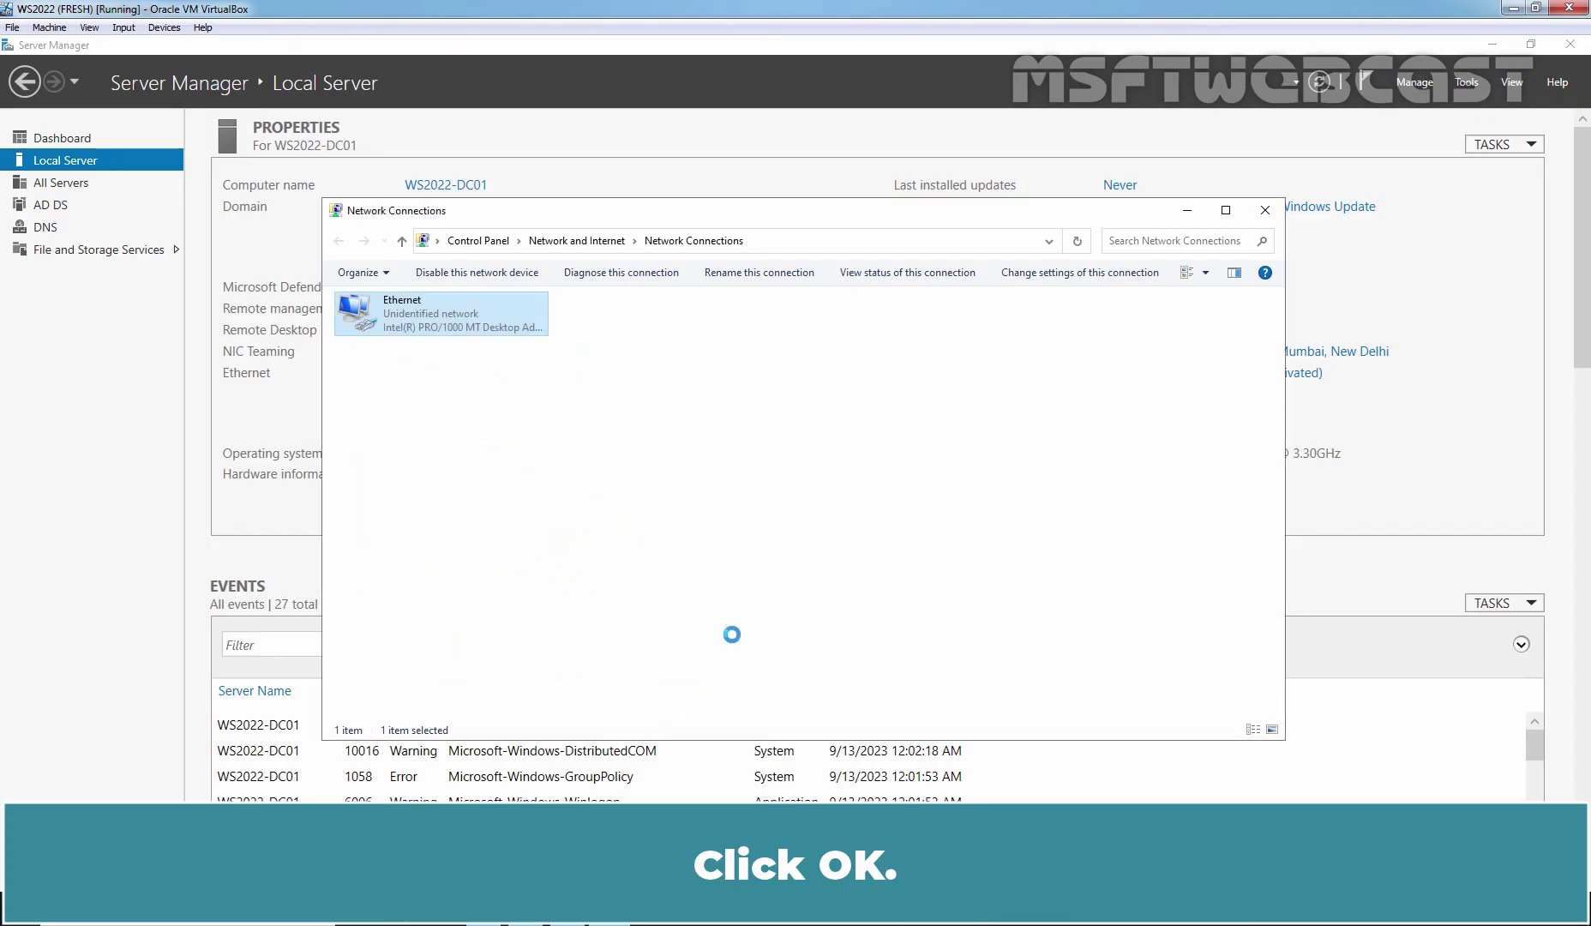
pyautogui.click(1265, 210)
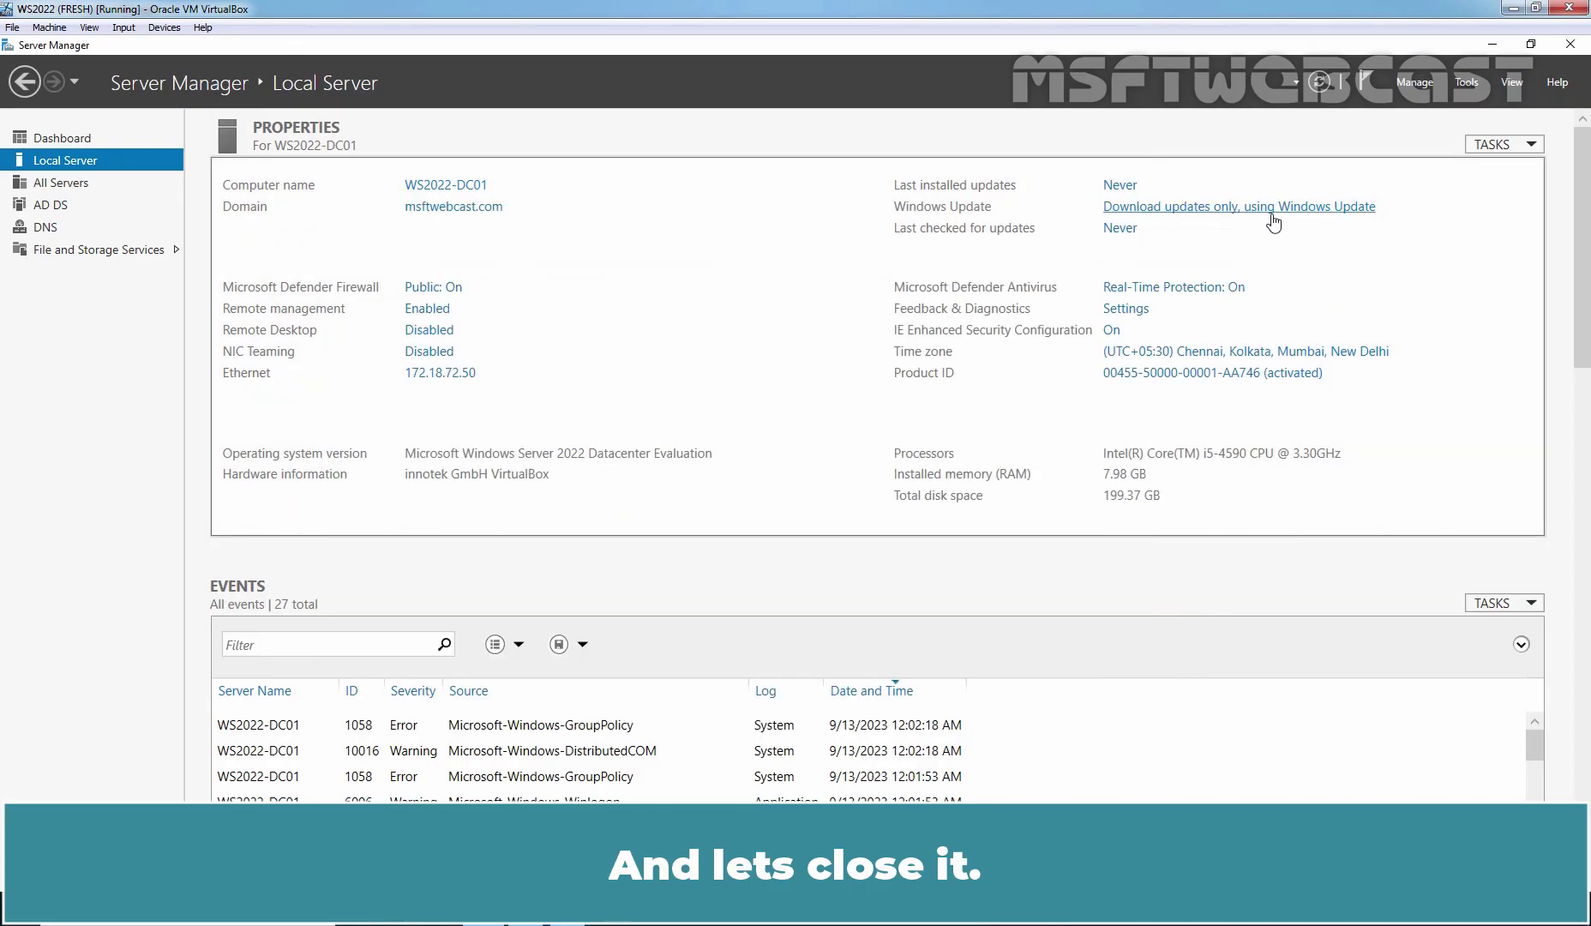